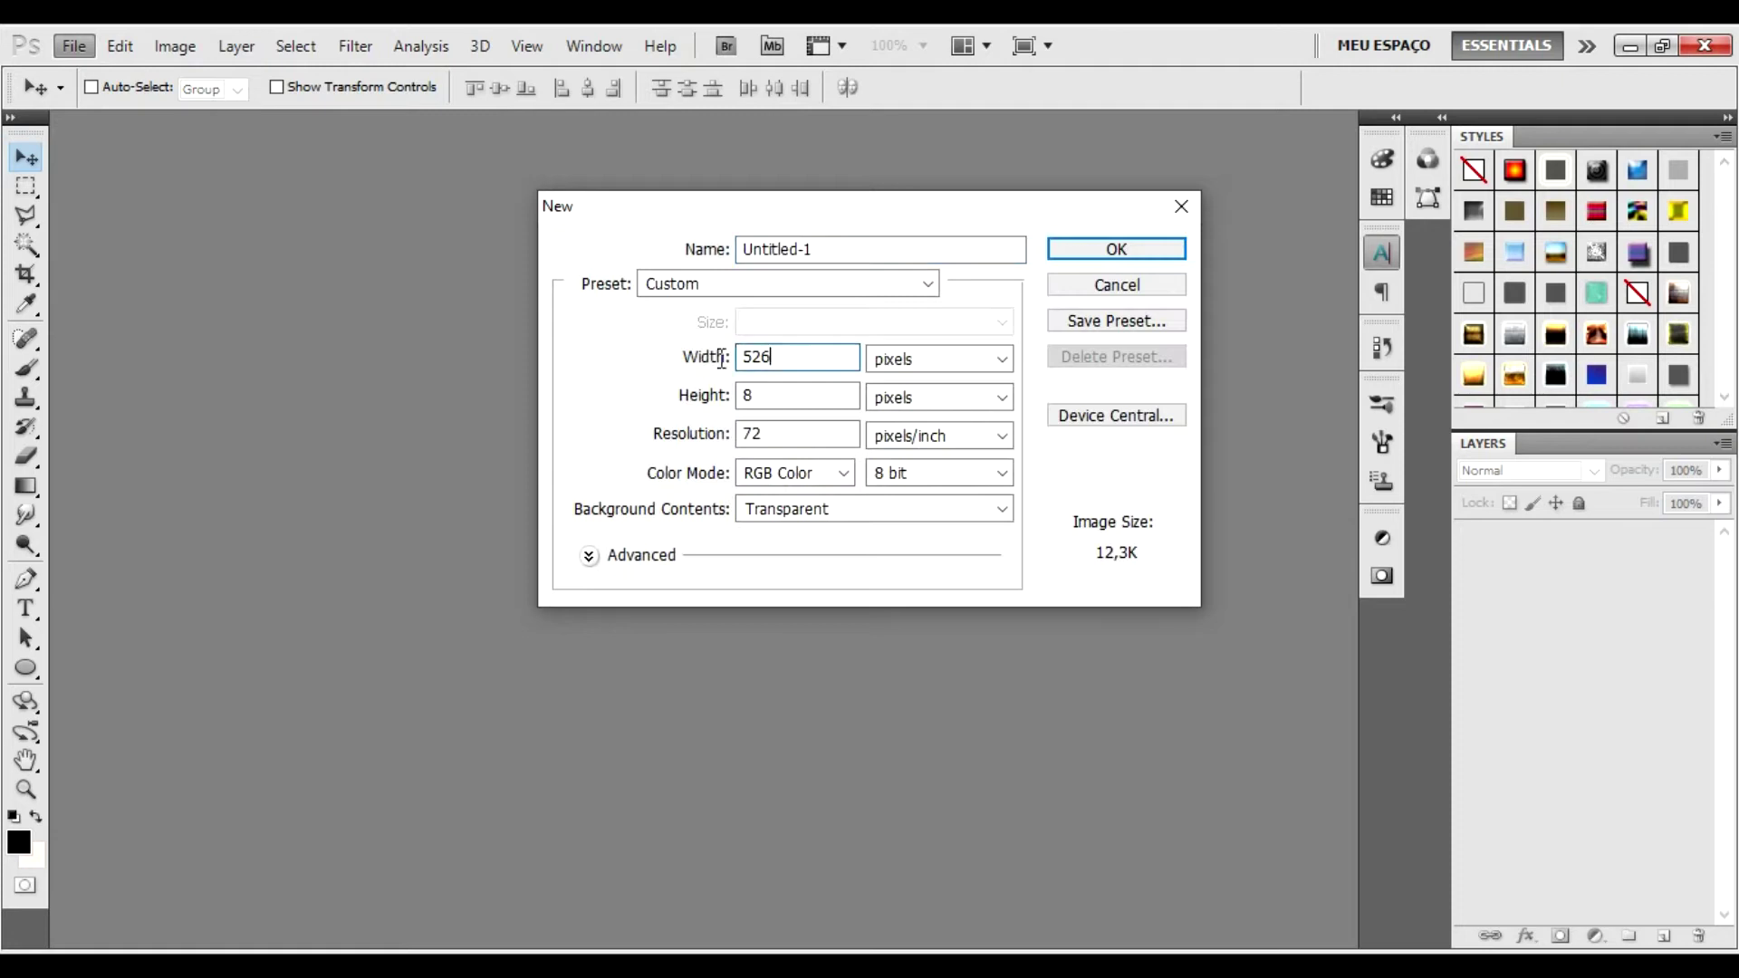
# Step: Make a new transparent 1447 × 2048 px document named 'Capa Amazon'
pyautogui.write('1447')
pyautogui.press('Tab')
pyautogui.write('2048')
pyautogui.hotkey('shift', 'Tab')
pyautogui.hotkey('shift', 'Tab')
pyautogui.hotkey('shift', 'Tab')
pyautogui.write('Cap')
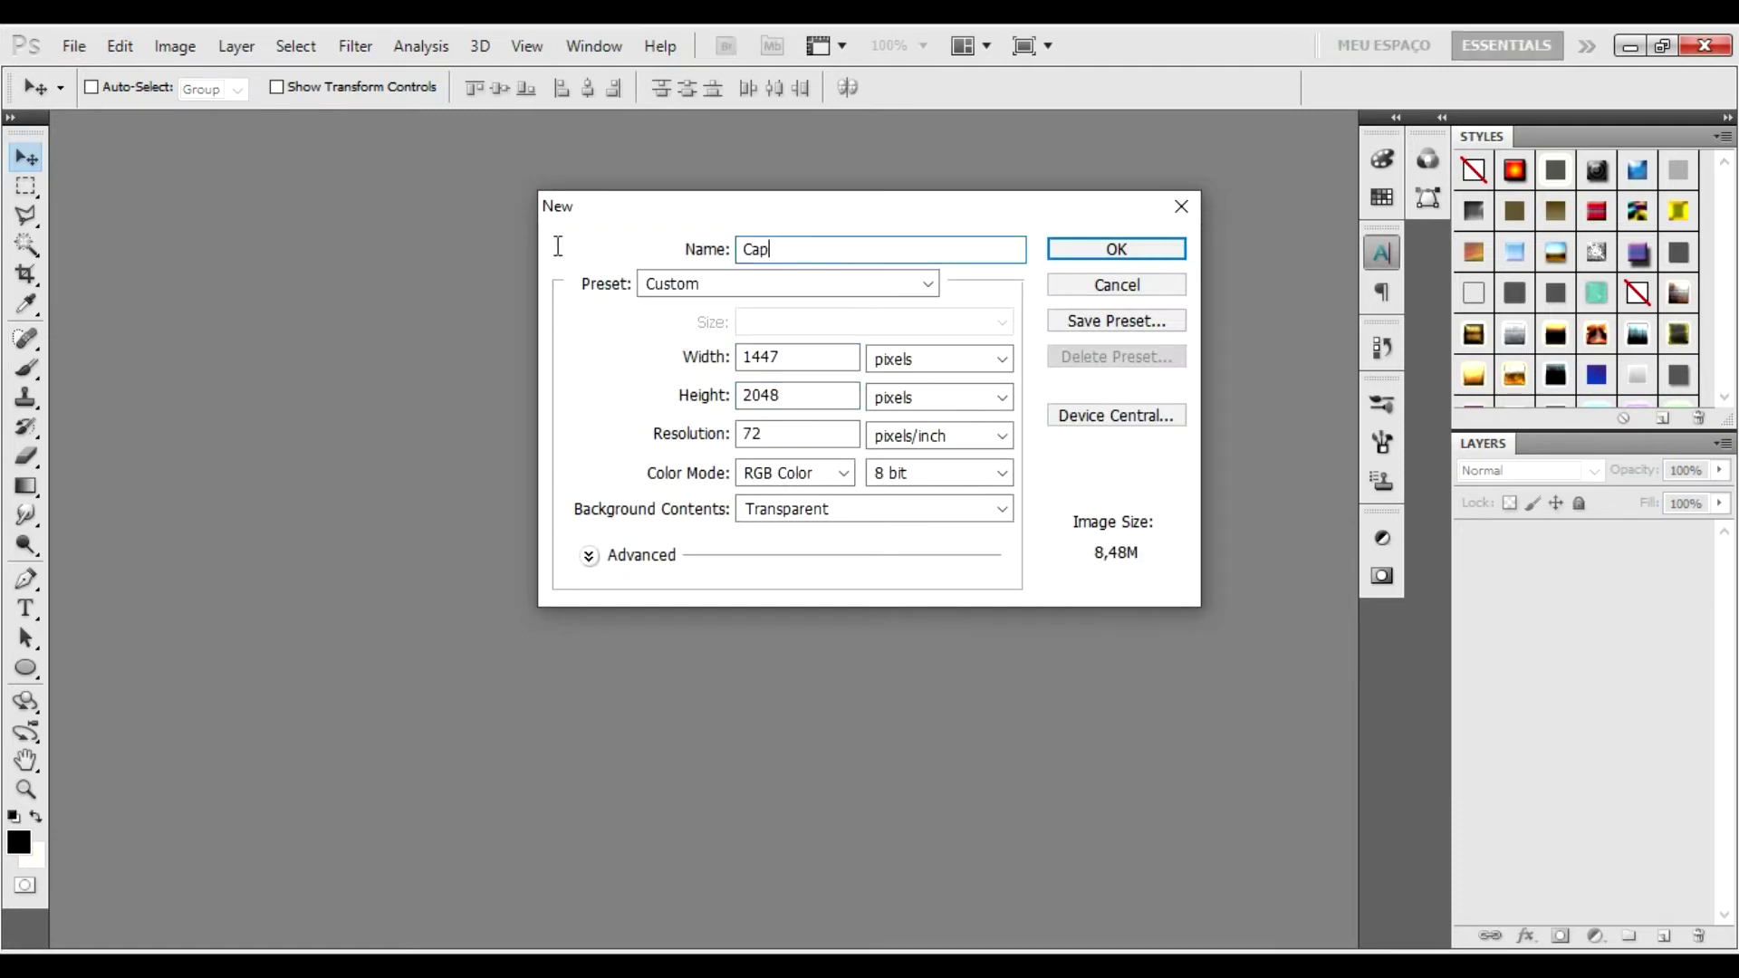
pyautogui.press('Return')
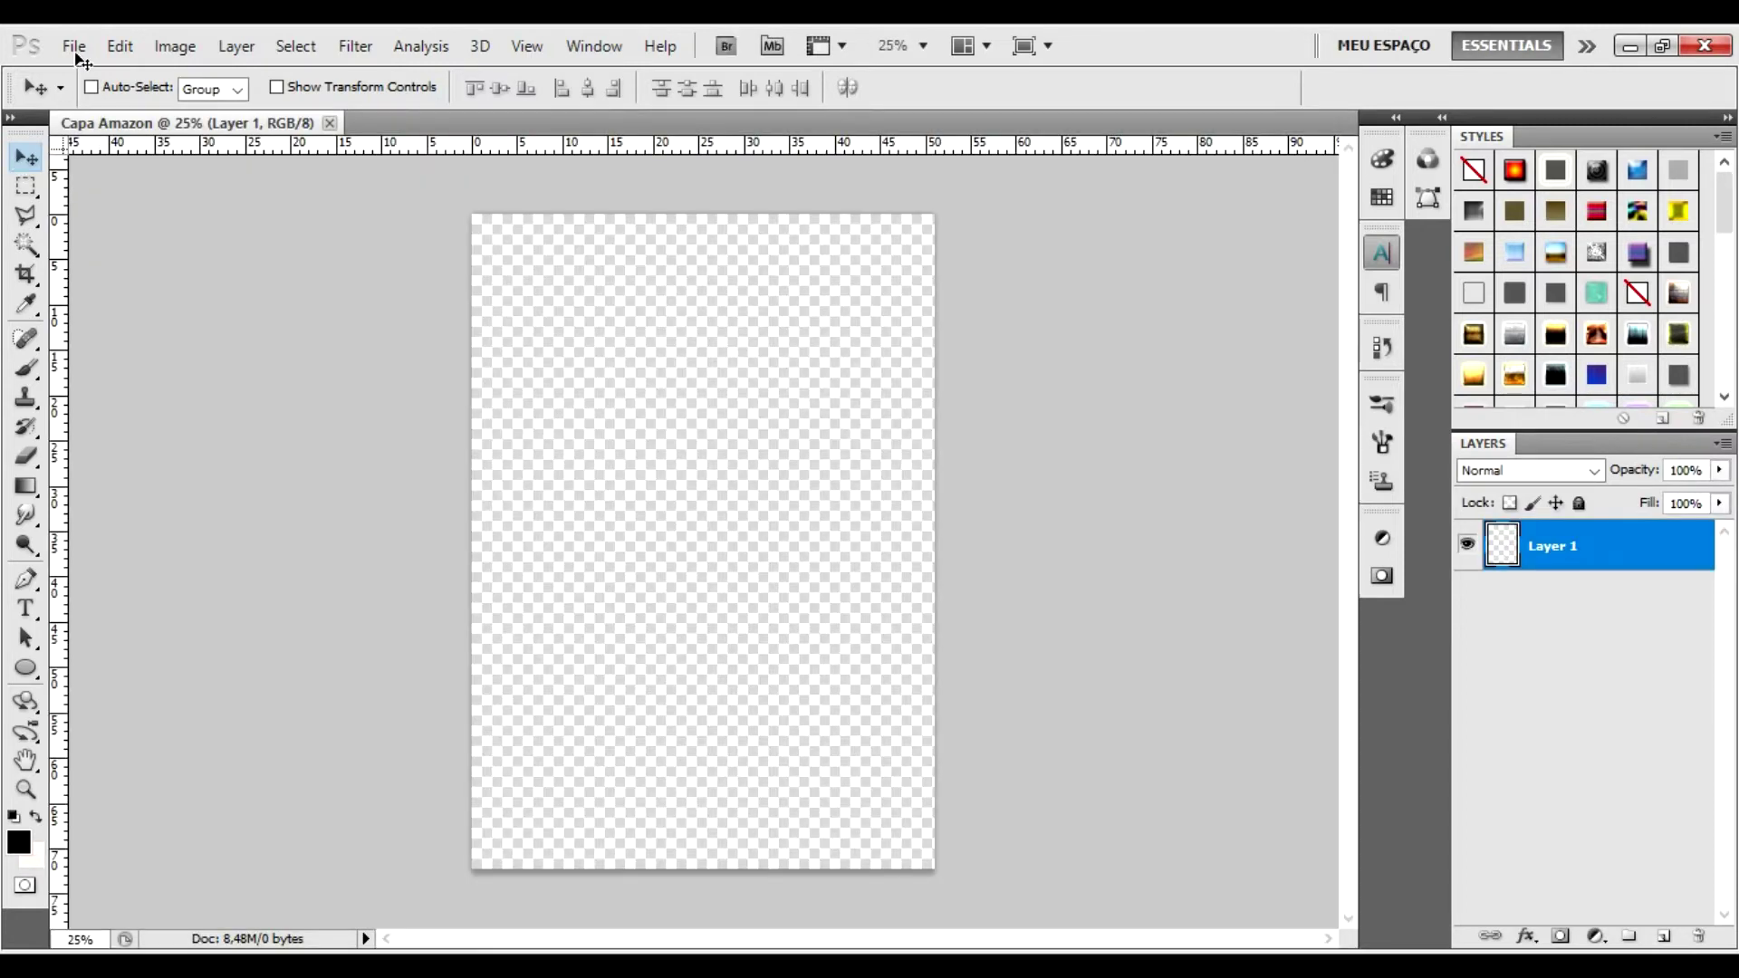
# Step: Open the man-in-suit photo photo_.jpg
pyautogui.click(74, 46)
pyautogui.press('Escape')
pyautogui.hotkey('ctrl', 'o')
pyautogui.scroll(-5, 1191, 350)
pyautogui.press('Escape')
# Step: Float the Capa Amazon window and copy the suit photo into it as Layer 2
pyautogui.moveTo(241, 122); pyautogui.dragTo(575, 206)
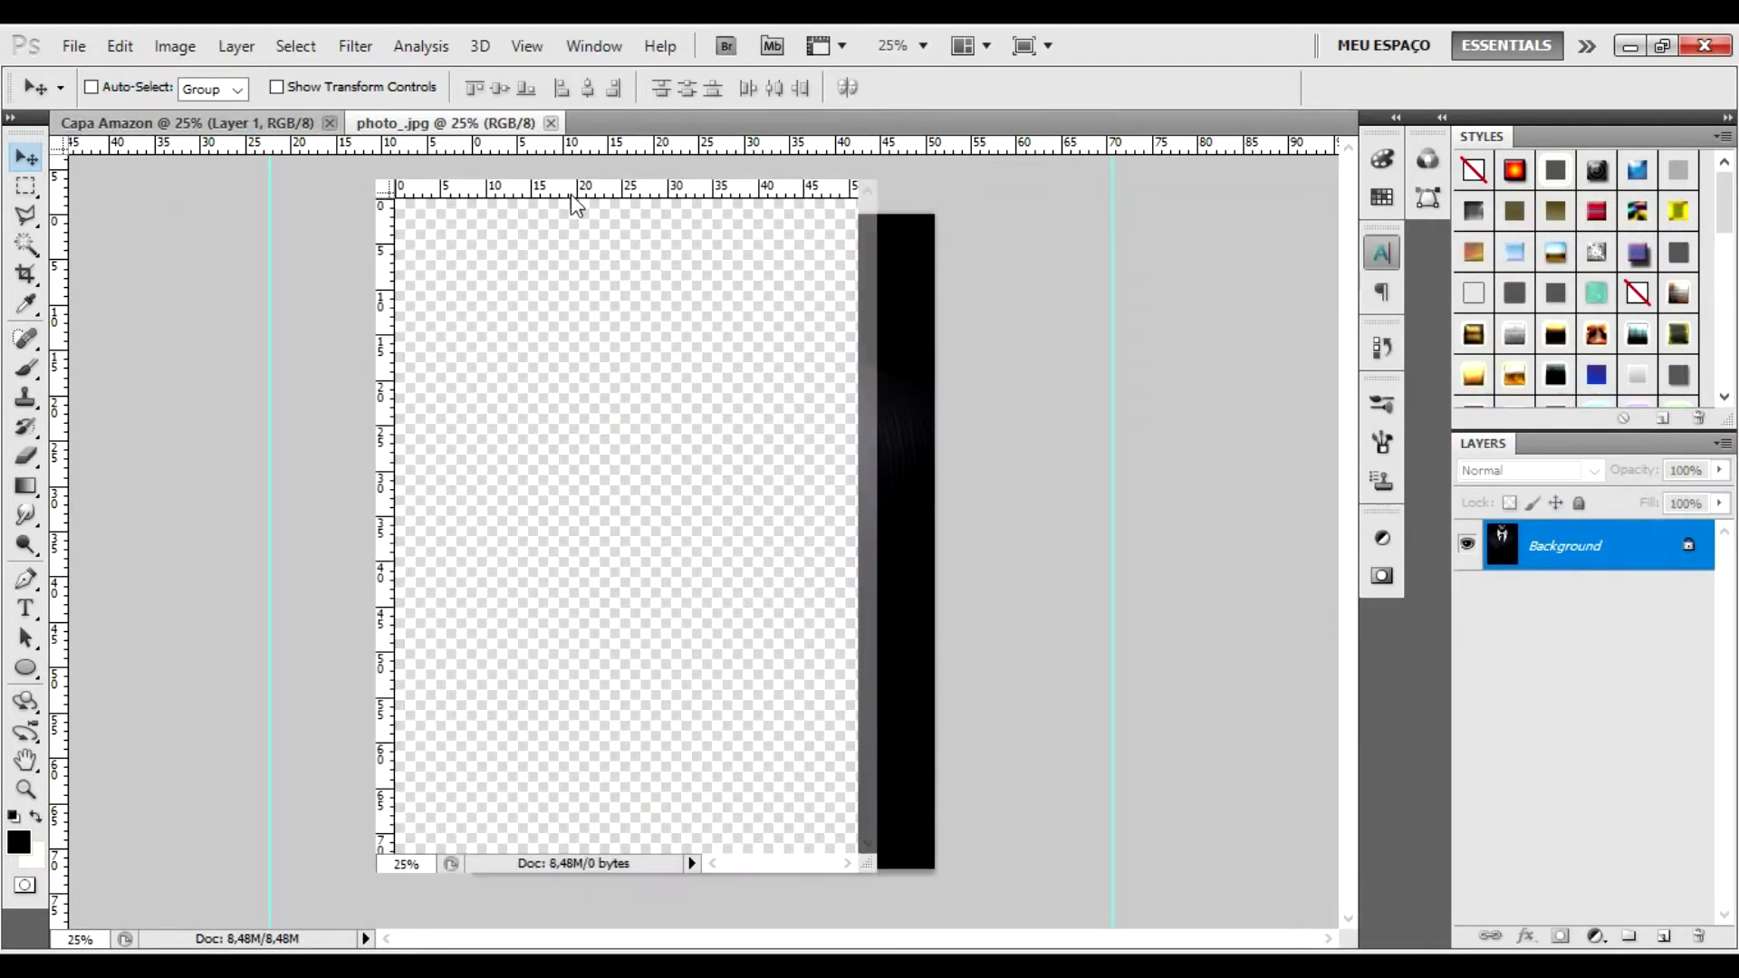
pyautogui.moveTo(872, 873); pyautogui.dragTo(987, 945)
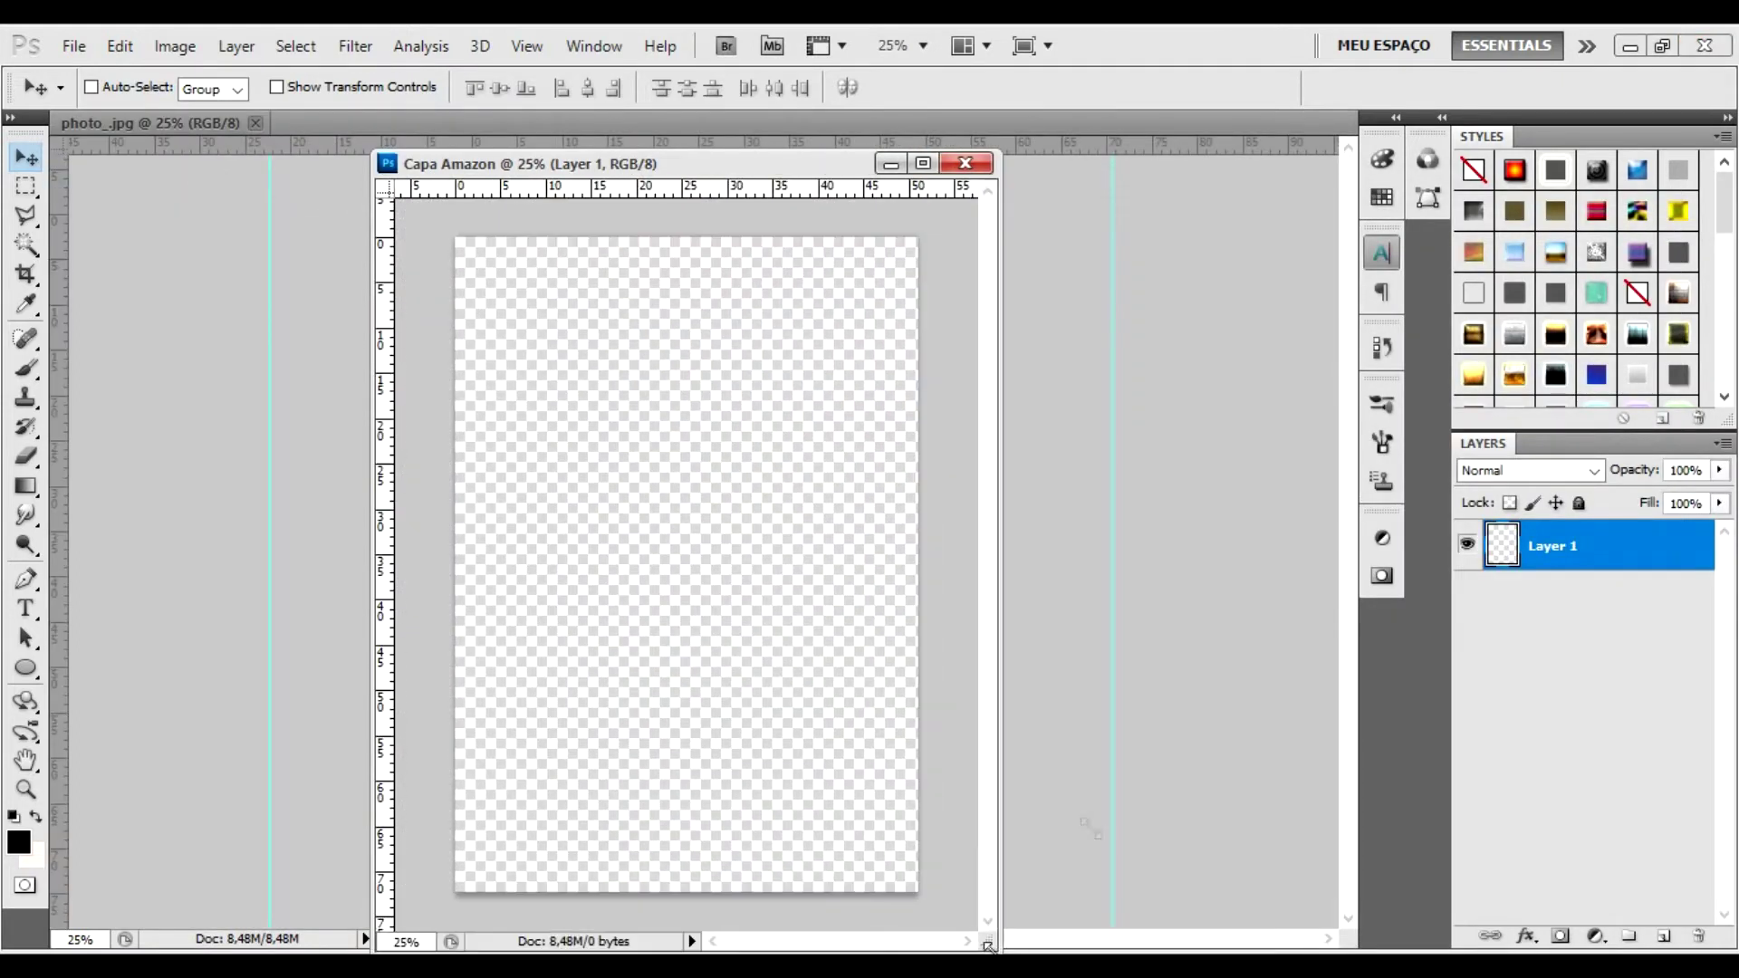
pyautogui.click(1084, 821)
pyautogui.moveTo(1574, 552); pyautogui.dragTo(768, 489)
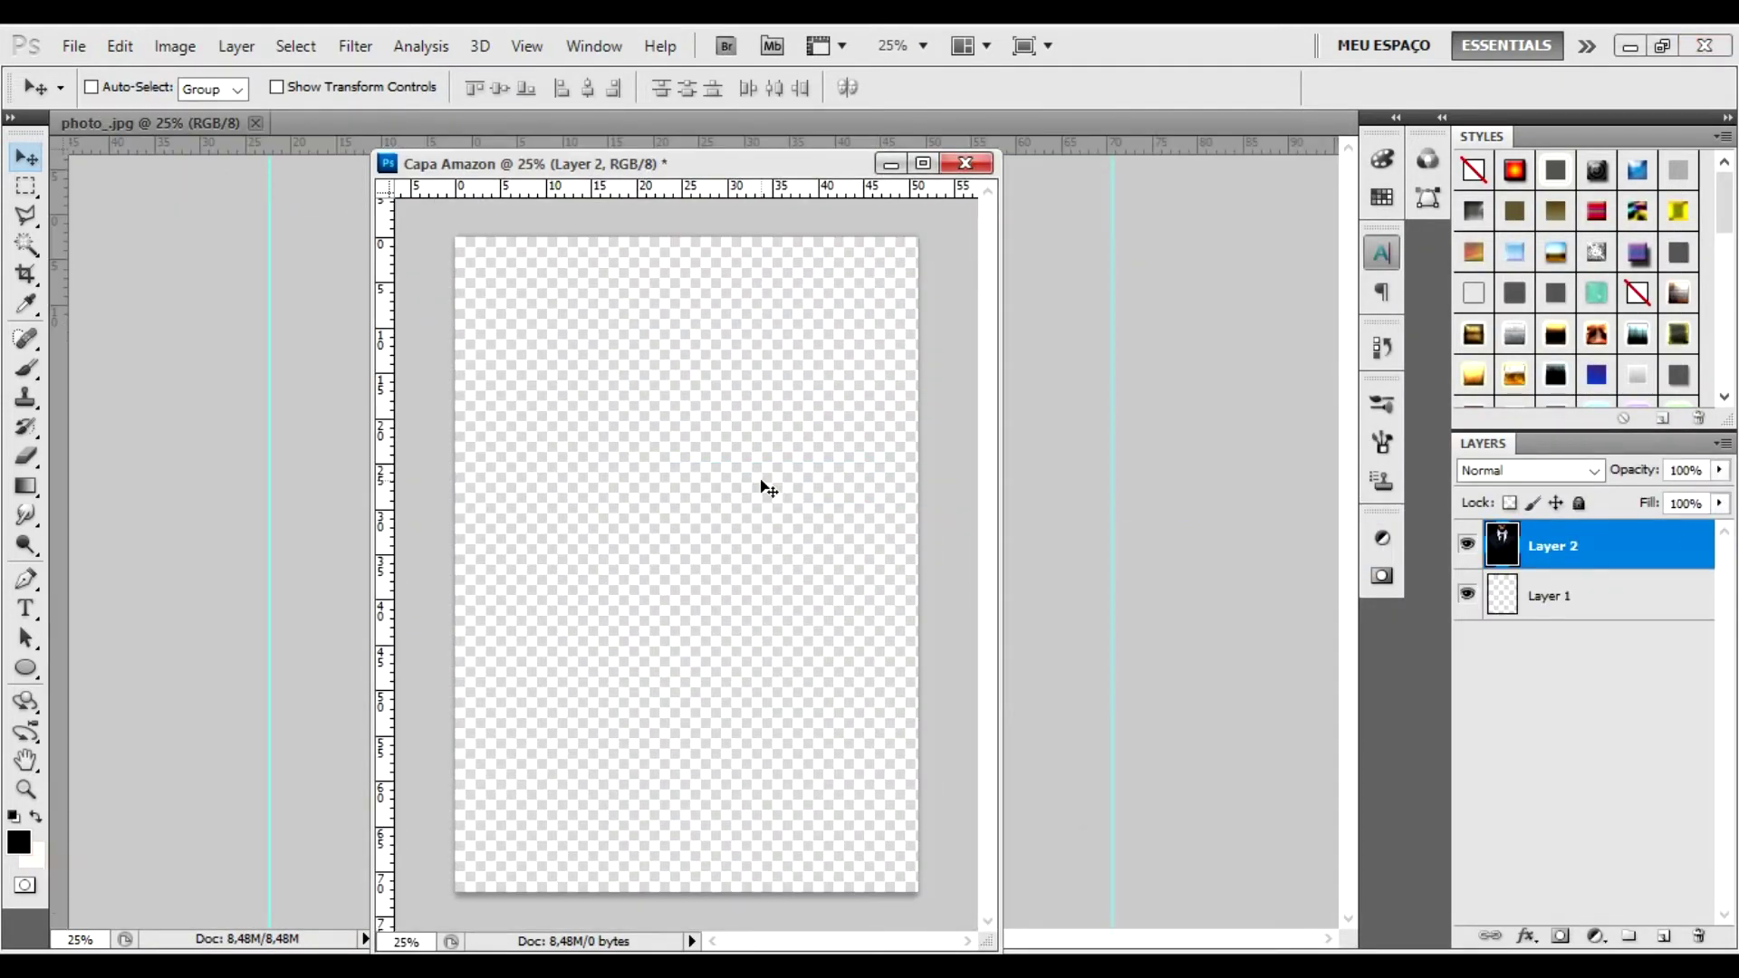
# Step: On a new Layer 3, draw a black-to-transparent gradient up from the cover's bottom
pyautogui.click(1664, 936)
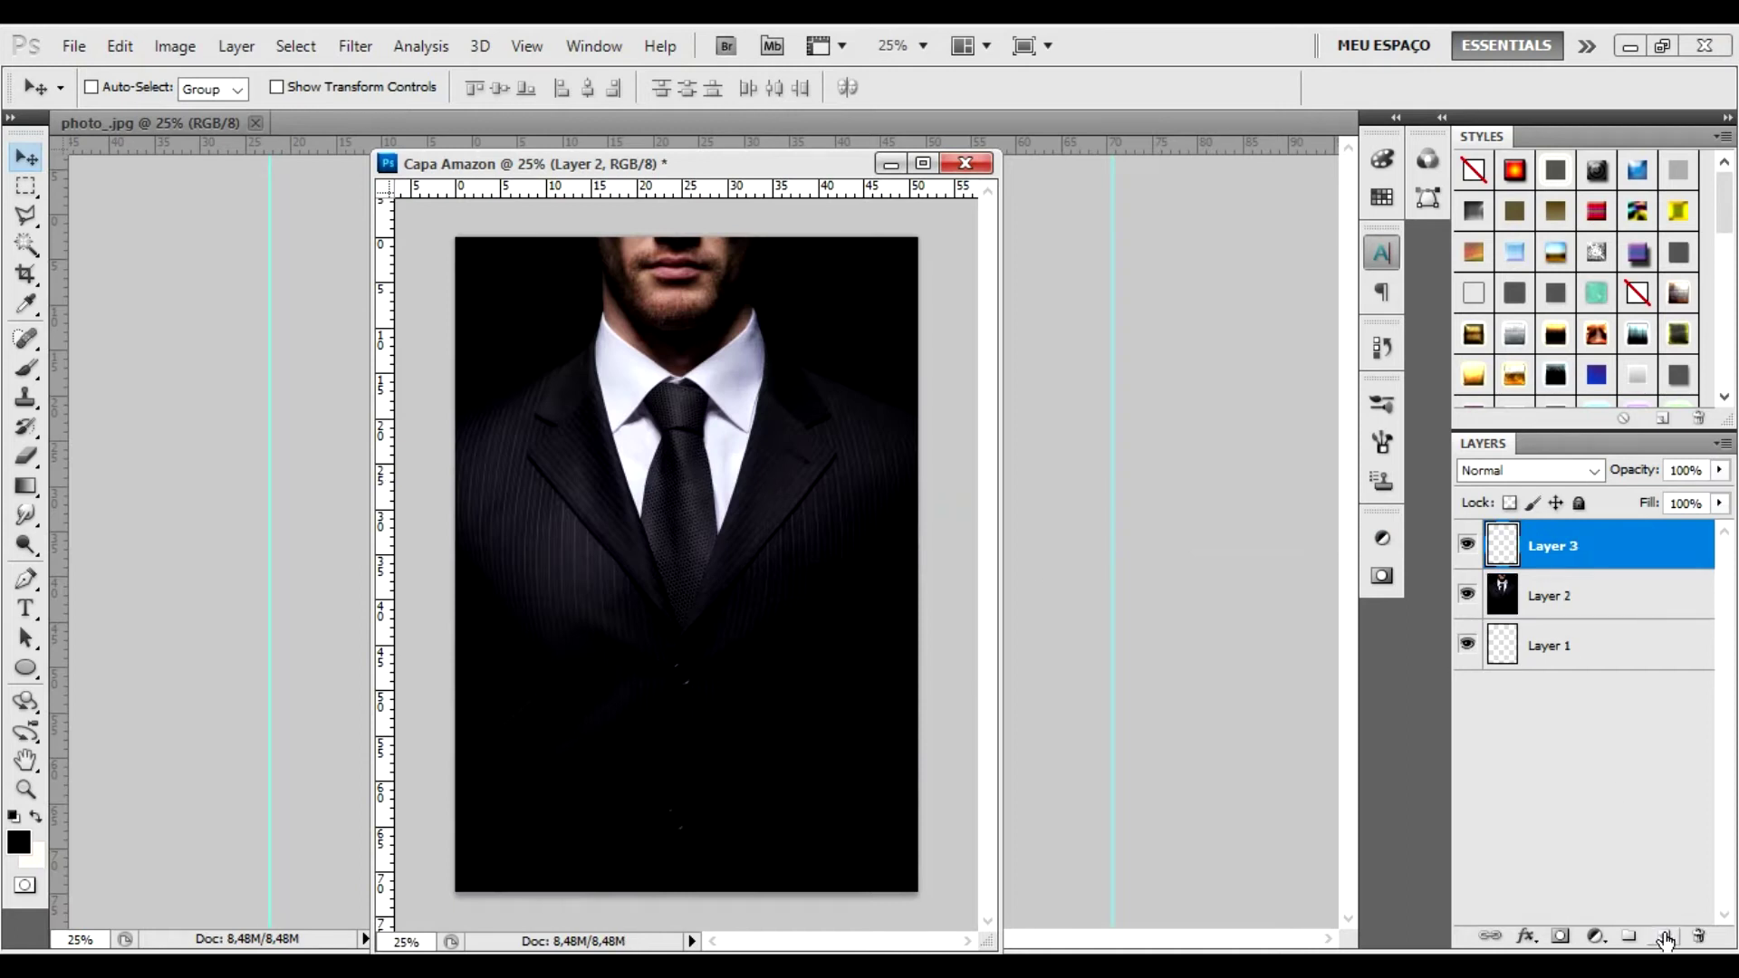
pyautogui.click(37, 493)
pyautogui.moveTo(684, 888); pyautogui.dragTo(675, 678)
pyautogui.moveTo(675, 546); pyautogui.dragTo(675, 546)
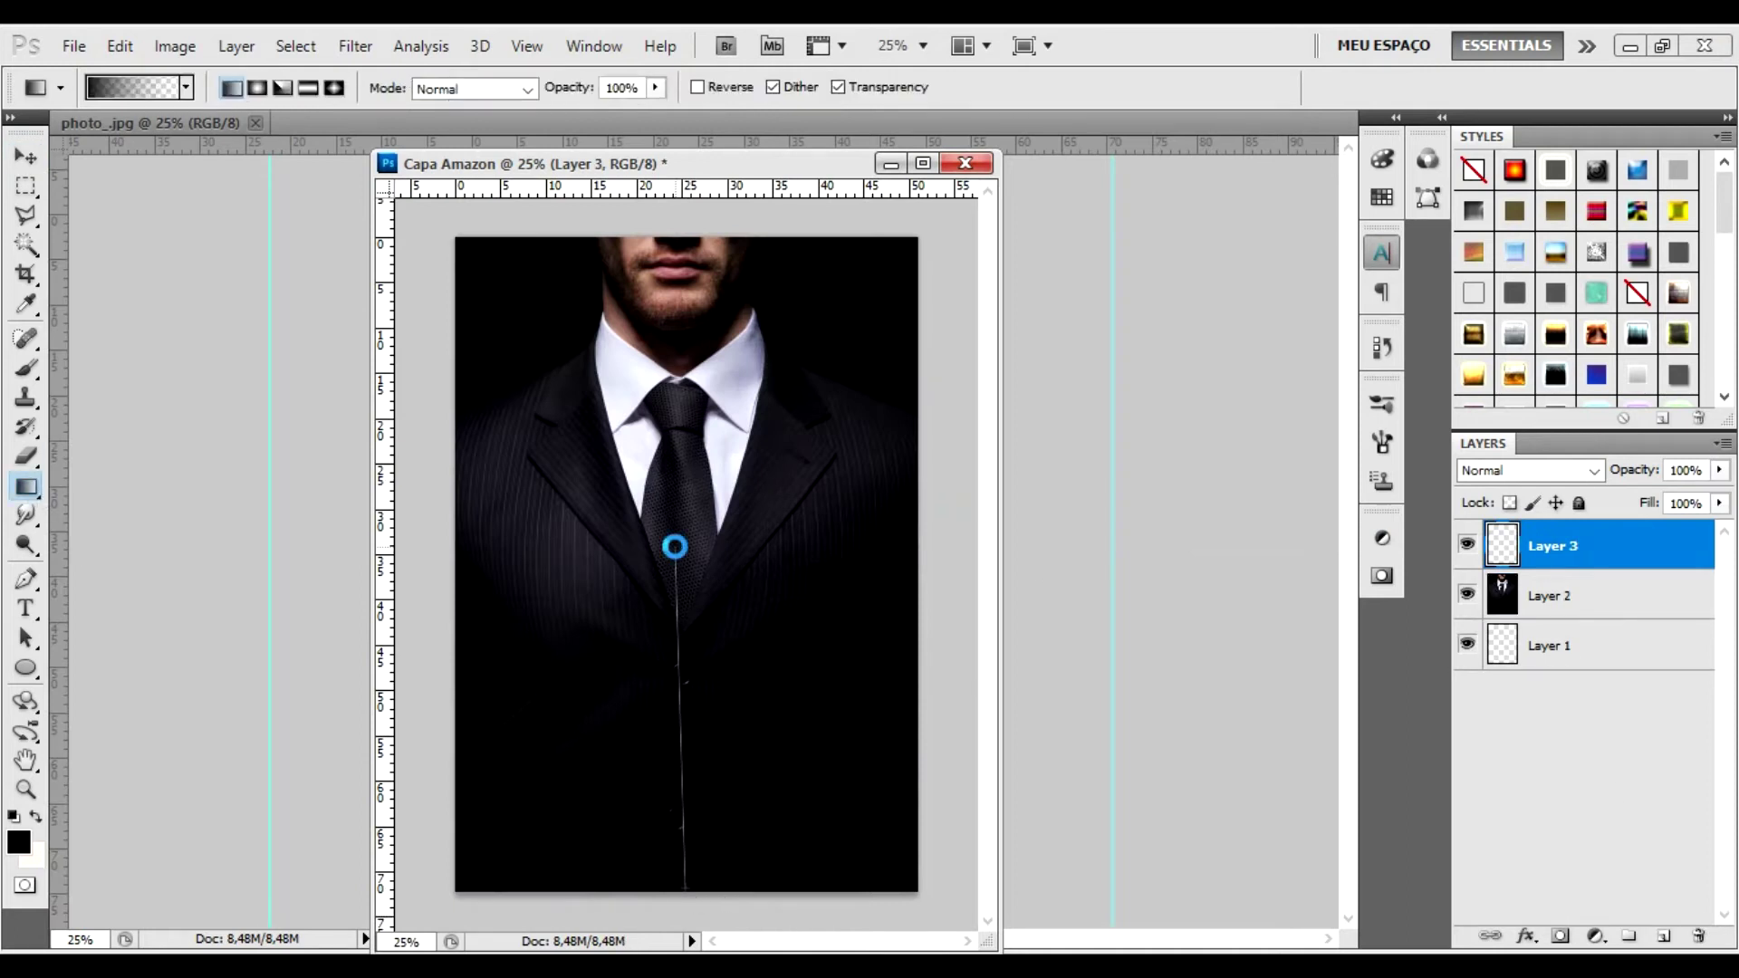
# Step: Add a Selective Color adjustment above Layer 2, nudging the reds' Magenta amount
pyautogui.click(1558, 599)
pyautogui.click(1595, 937)
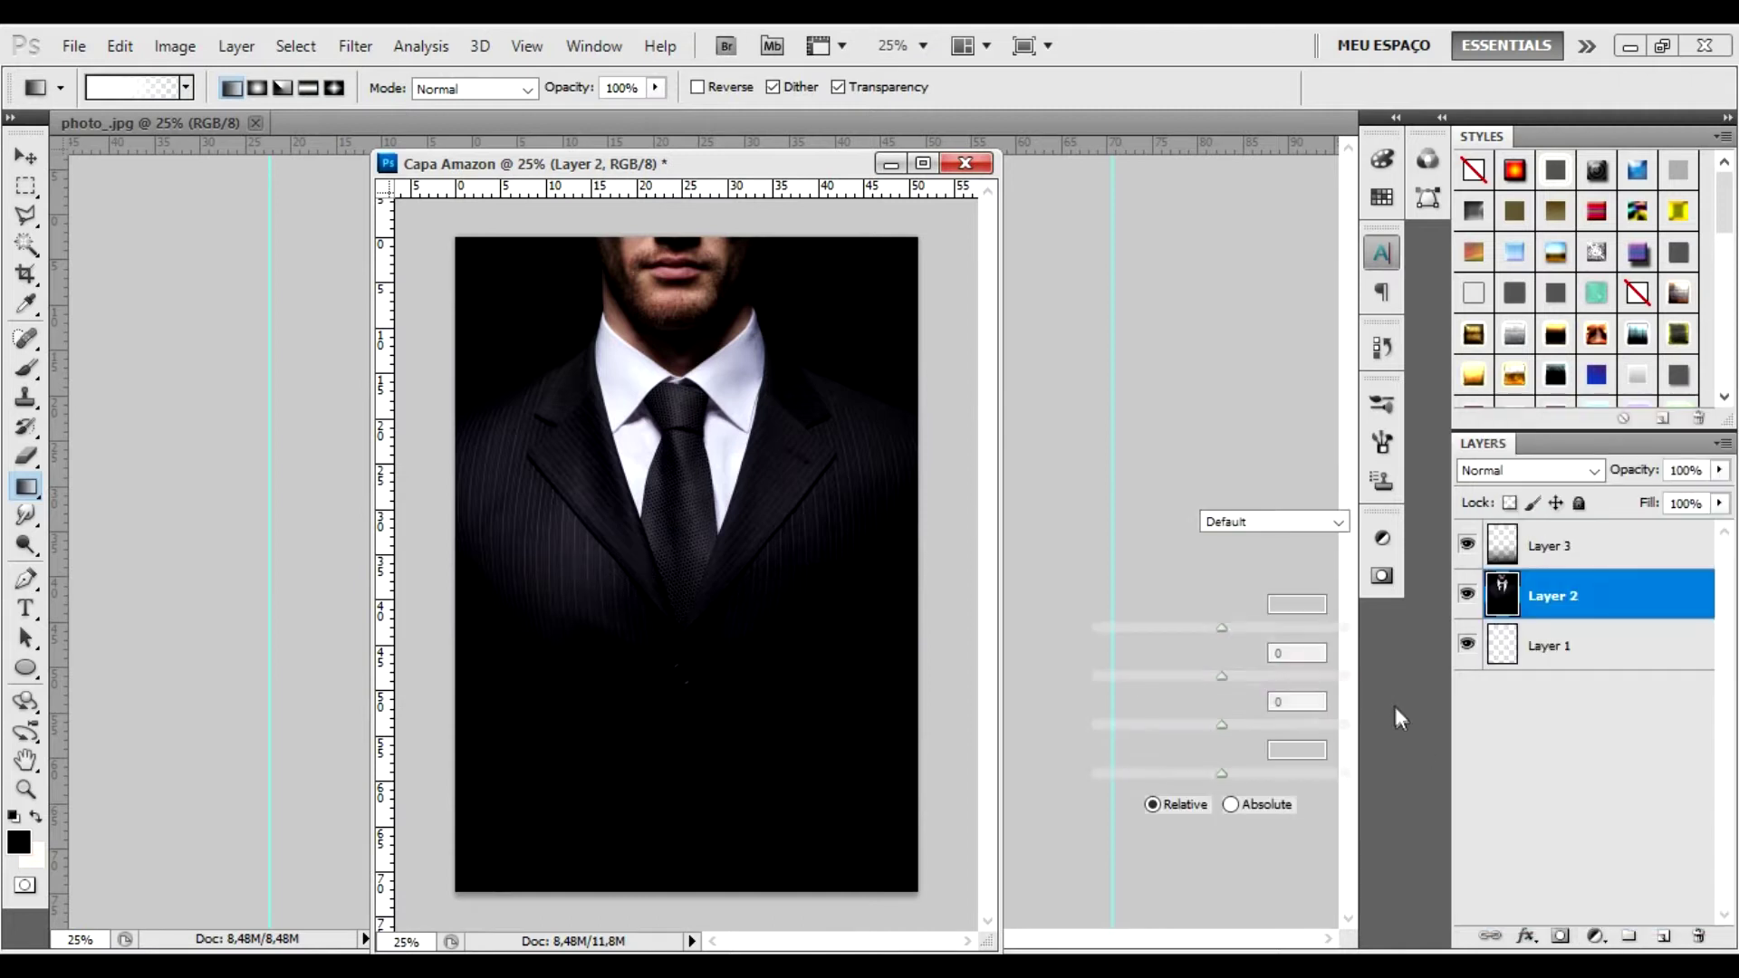
pyautogui.moveTo(1221, 675)
pyautogui.mouseDown()
pyautogui.moveTo(1235, 723)
pyautogui.moveTo(1277, 724)
pyautogui.mouseUp()
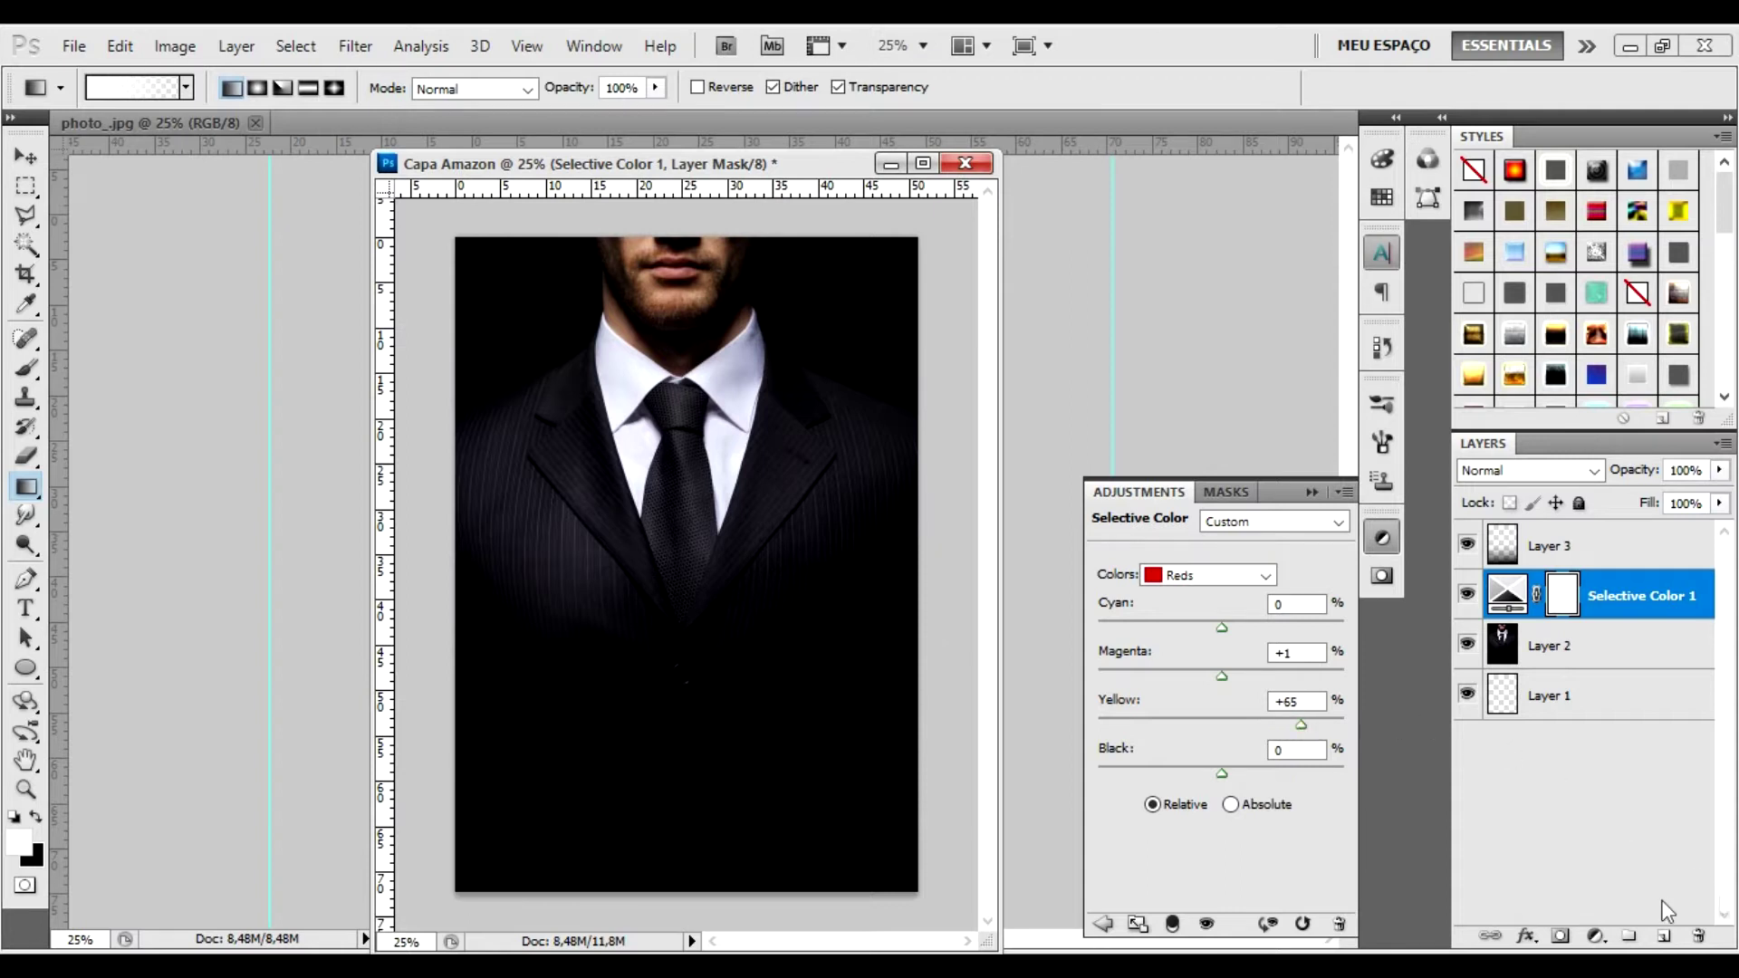
# Step: Add a Color Balance adjustment shifting the midtones slightly toward yellow
pyautogui.click(1599, 936)
pyautogui.click(1539, 677)
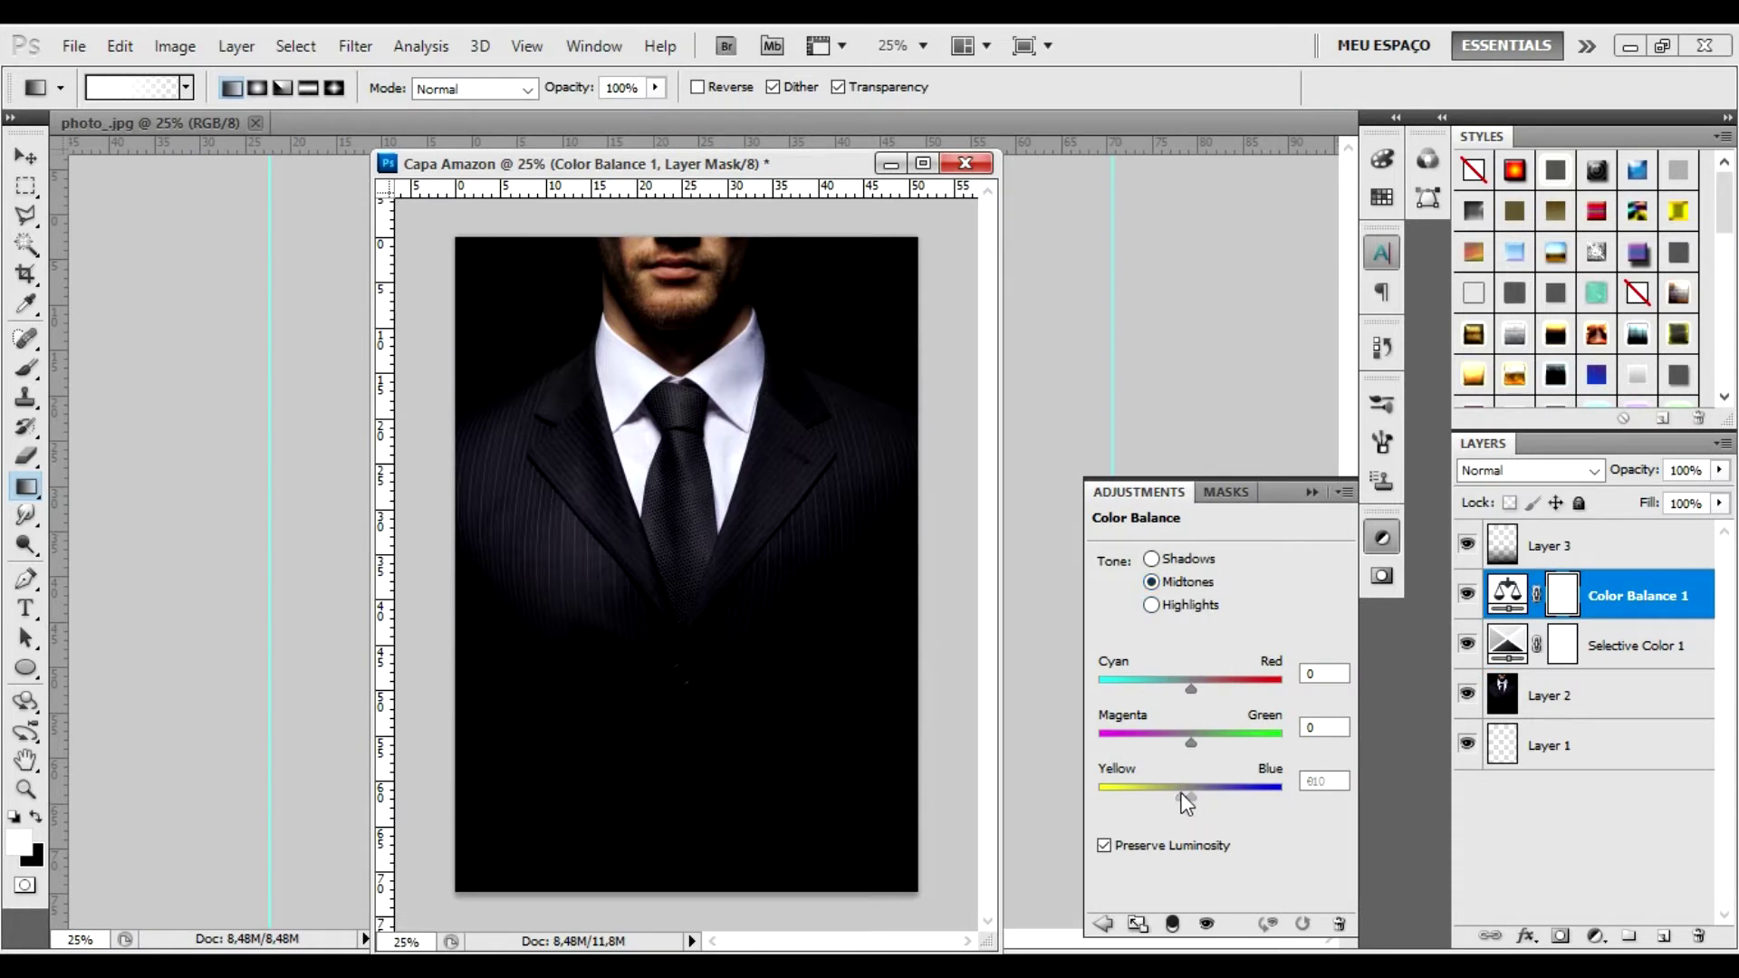
pyautogui.moveTo(1191, 792); pyautogui.dragTo(1184, 792)
# Step: Add a Hue/Saturation adjustment with saturation at -10
pyautogui.click(1596, 936)
pyautogui.click(1595, 661)
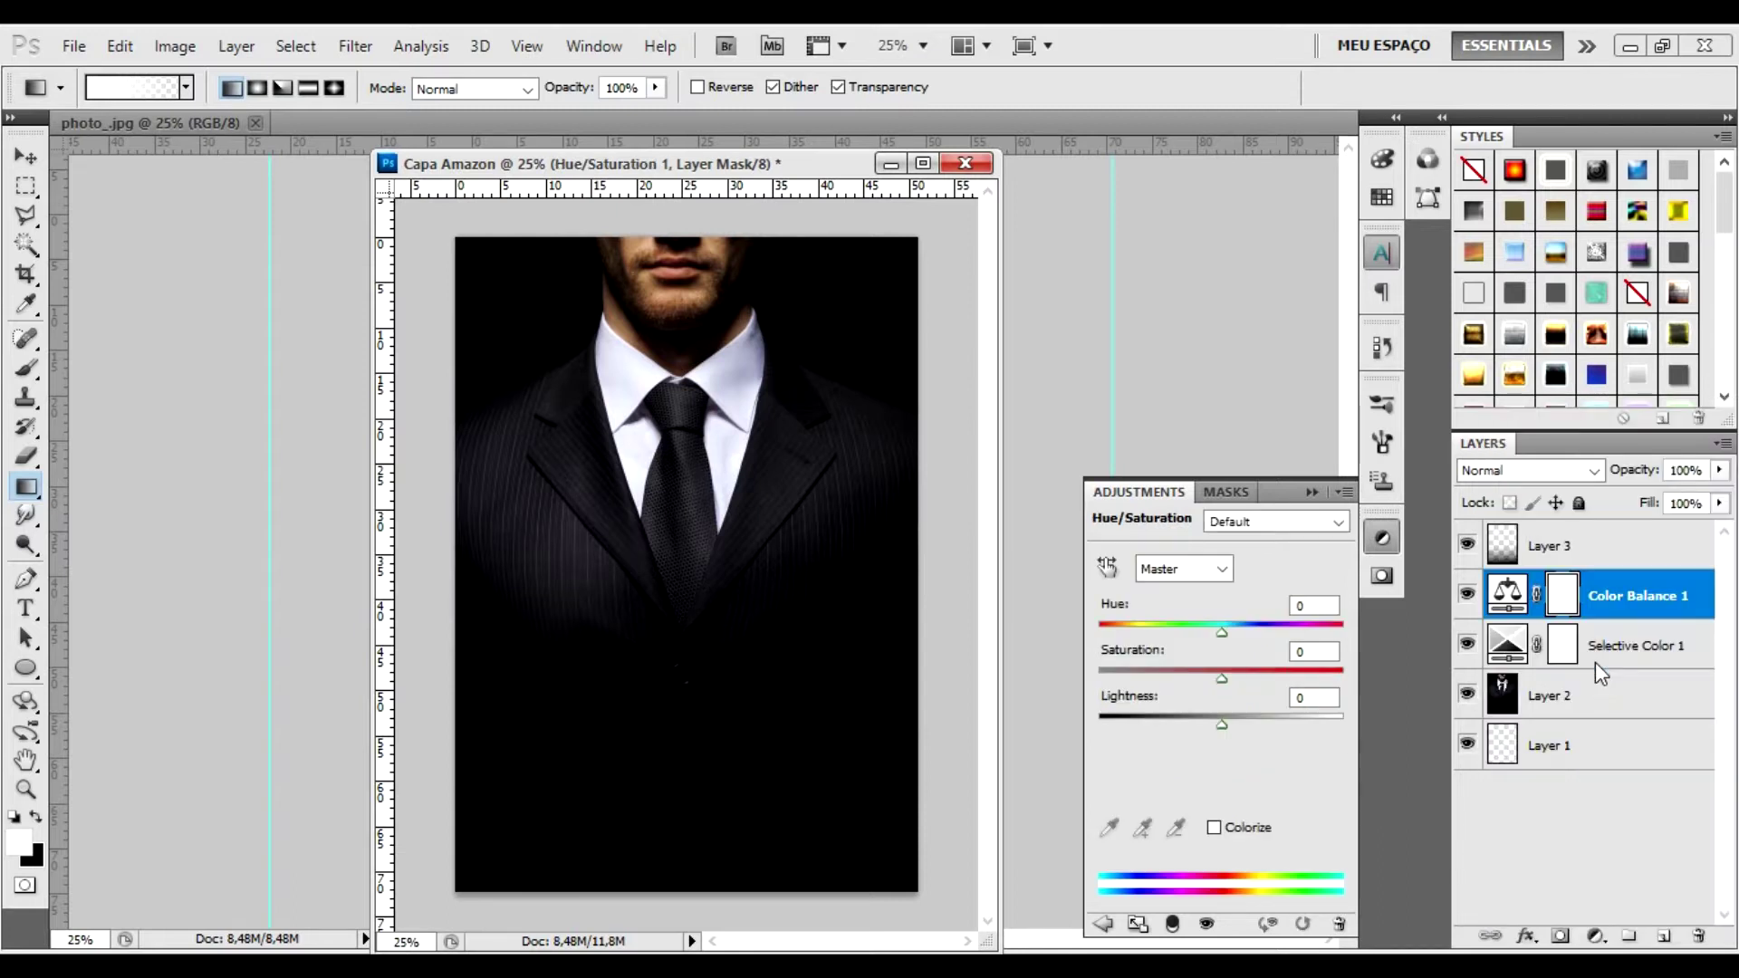
pyautogui.moveTo(1222, 678); pyautogui.dragTo(1209, 678)
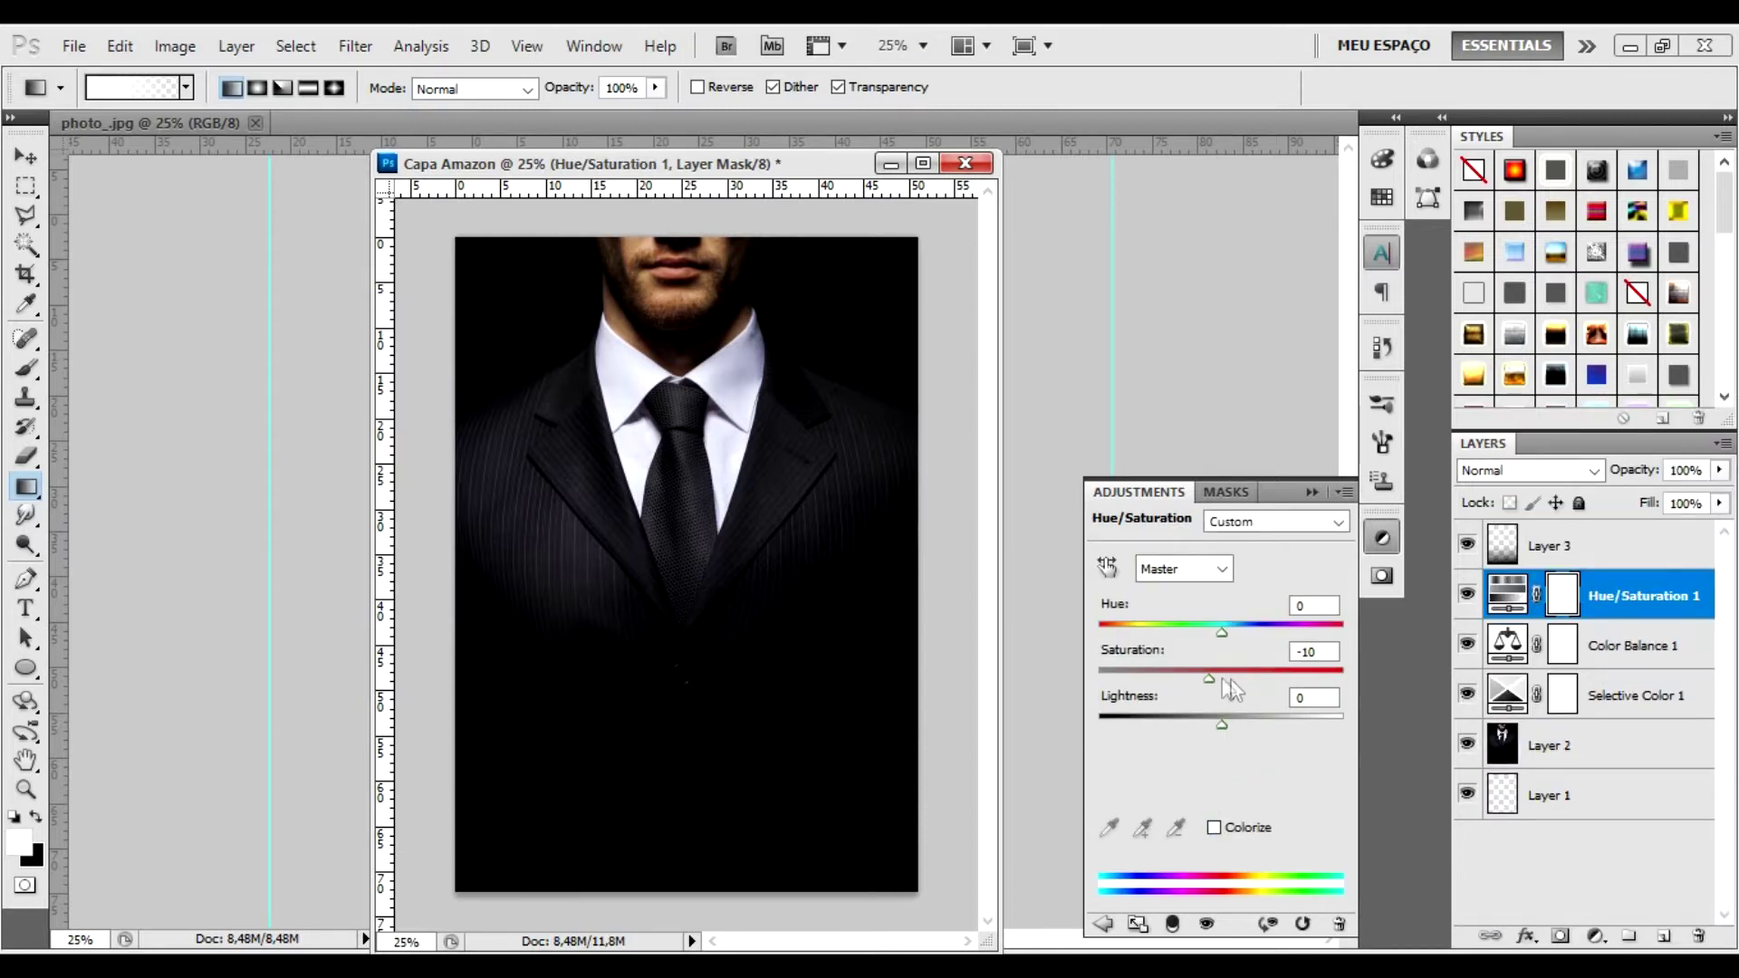
pyautogui.click(1379, 537)
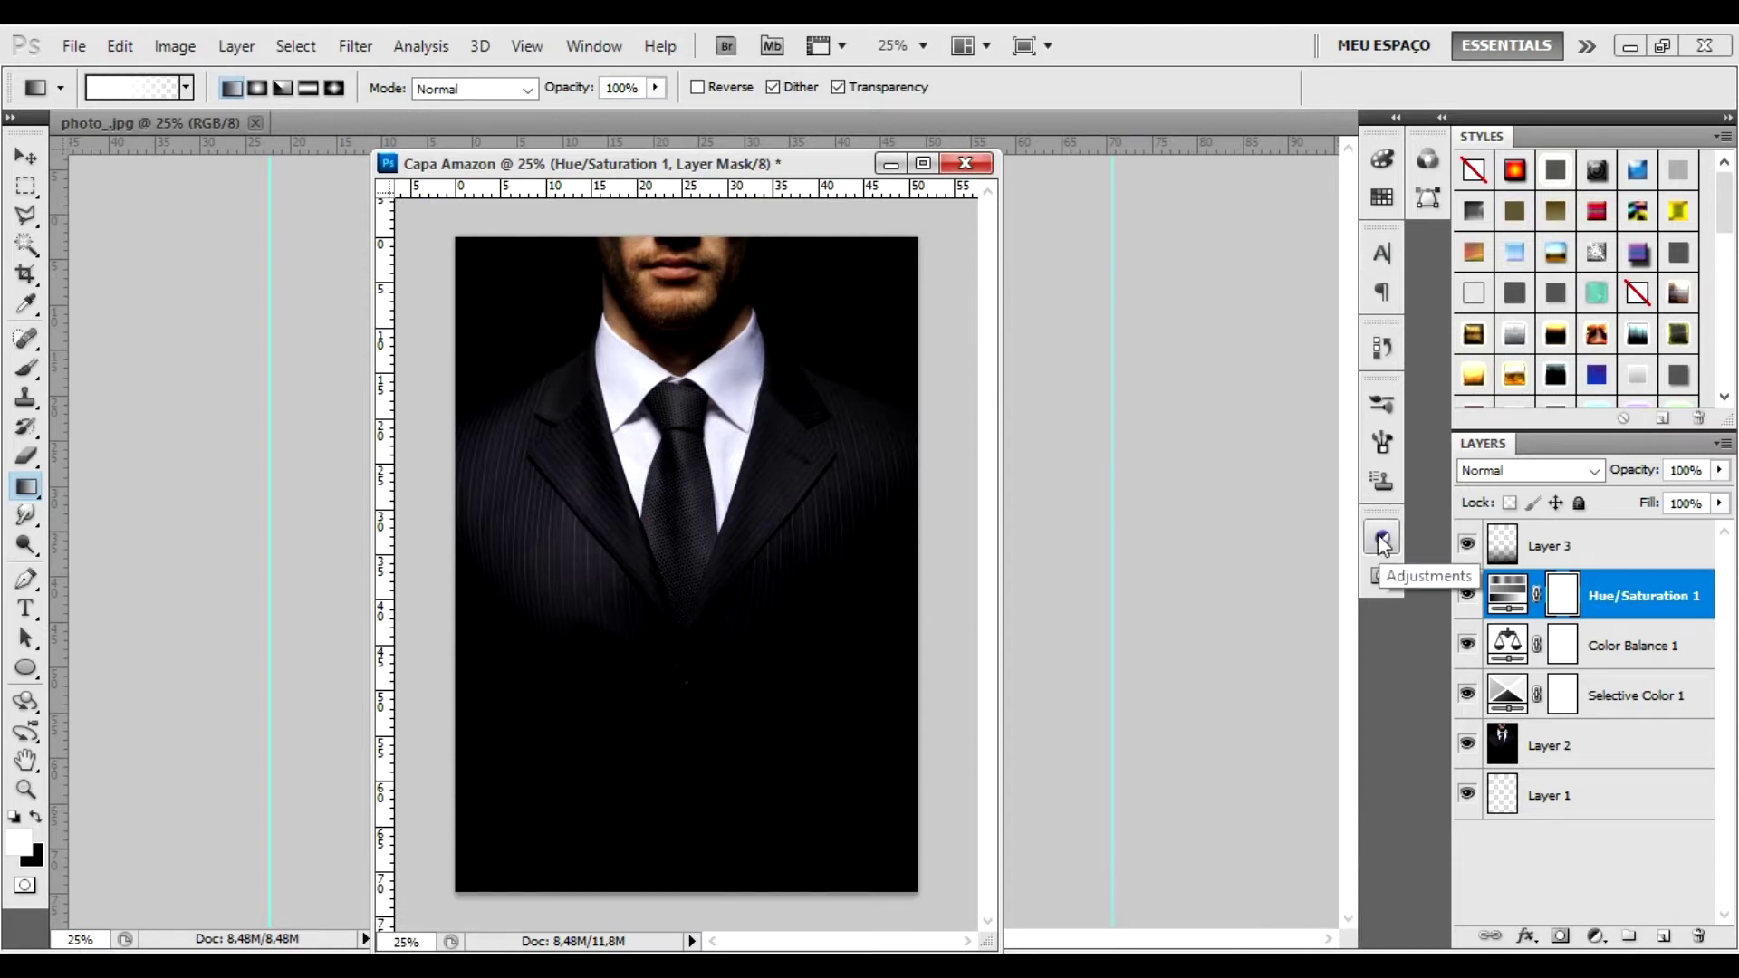
# Step: Start a 'stone' text line on the lower-left cover, with its layer above Layer 3
pyautogui.click(1630, 595)
pyautogui.press('t')
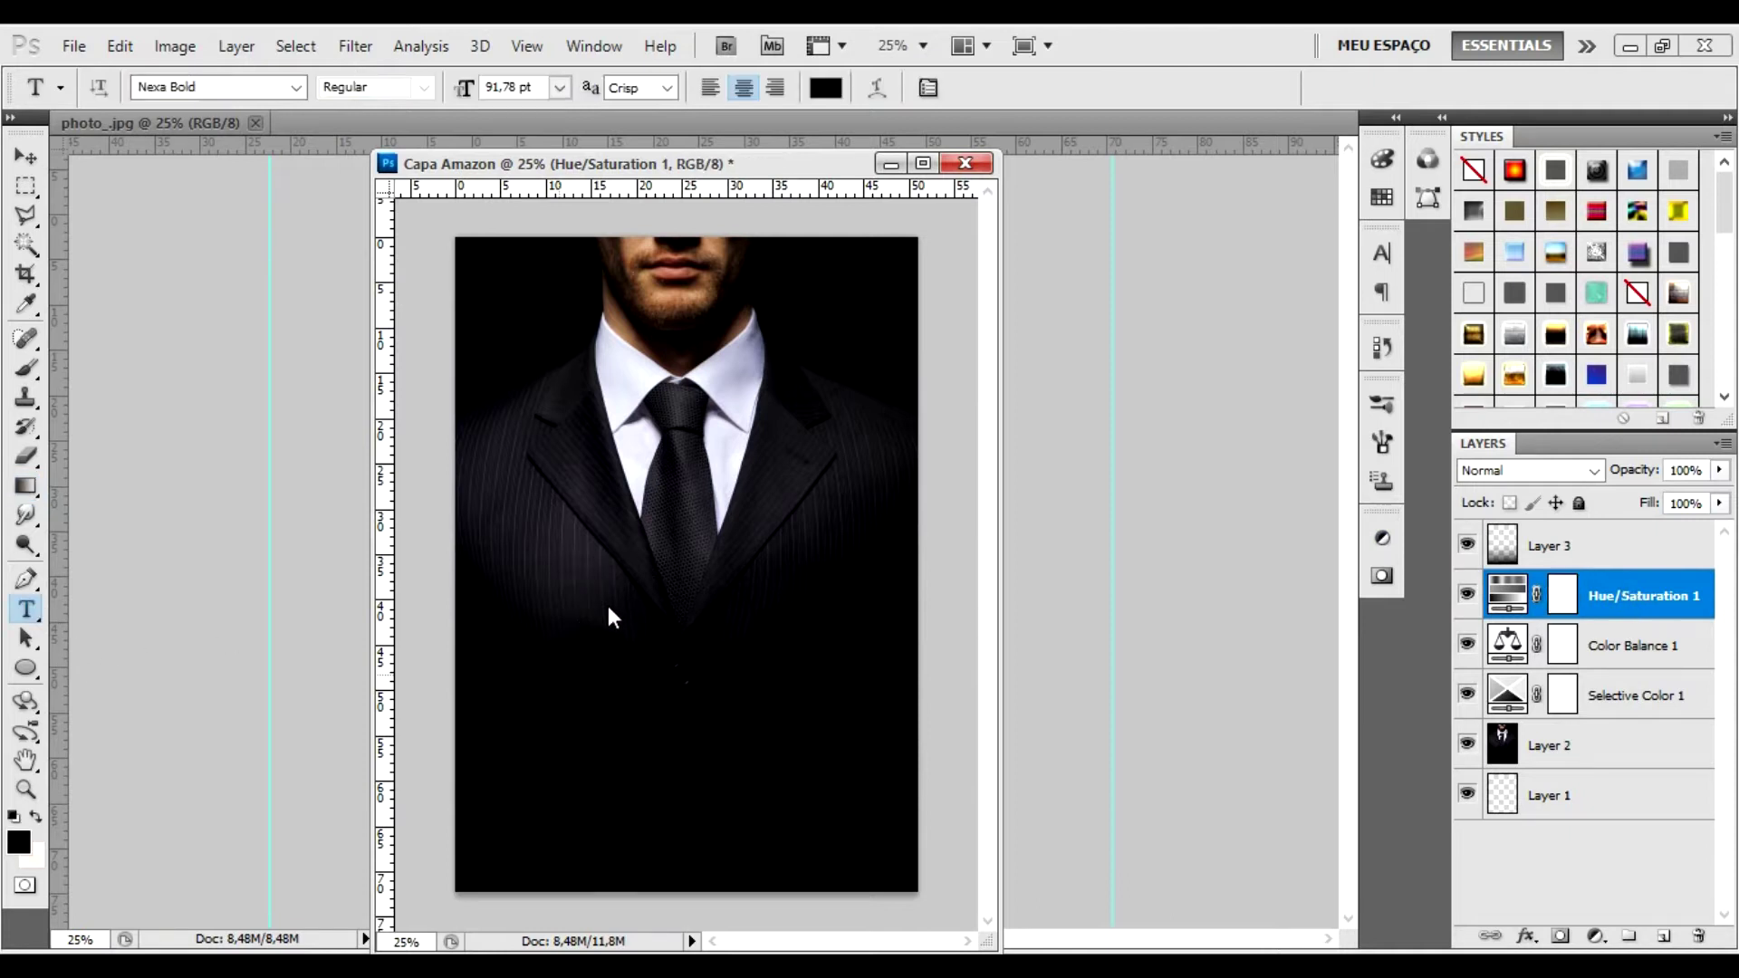
pyautogui.click(519, 666)
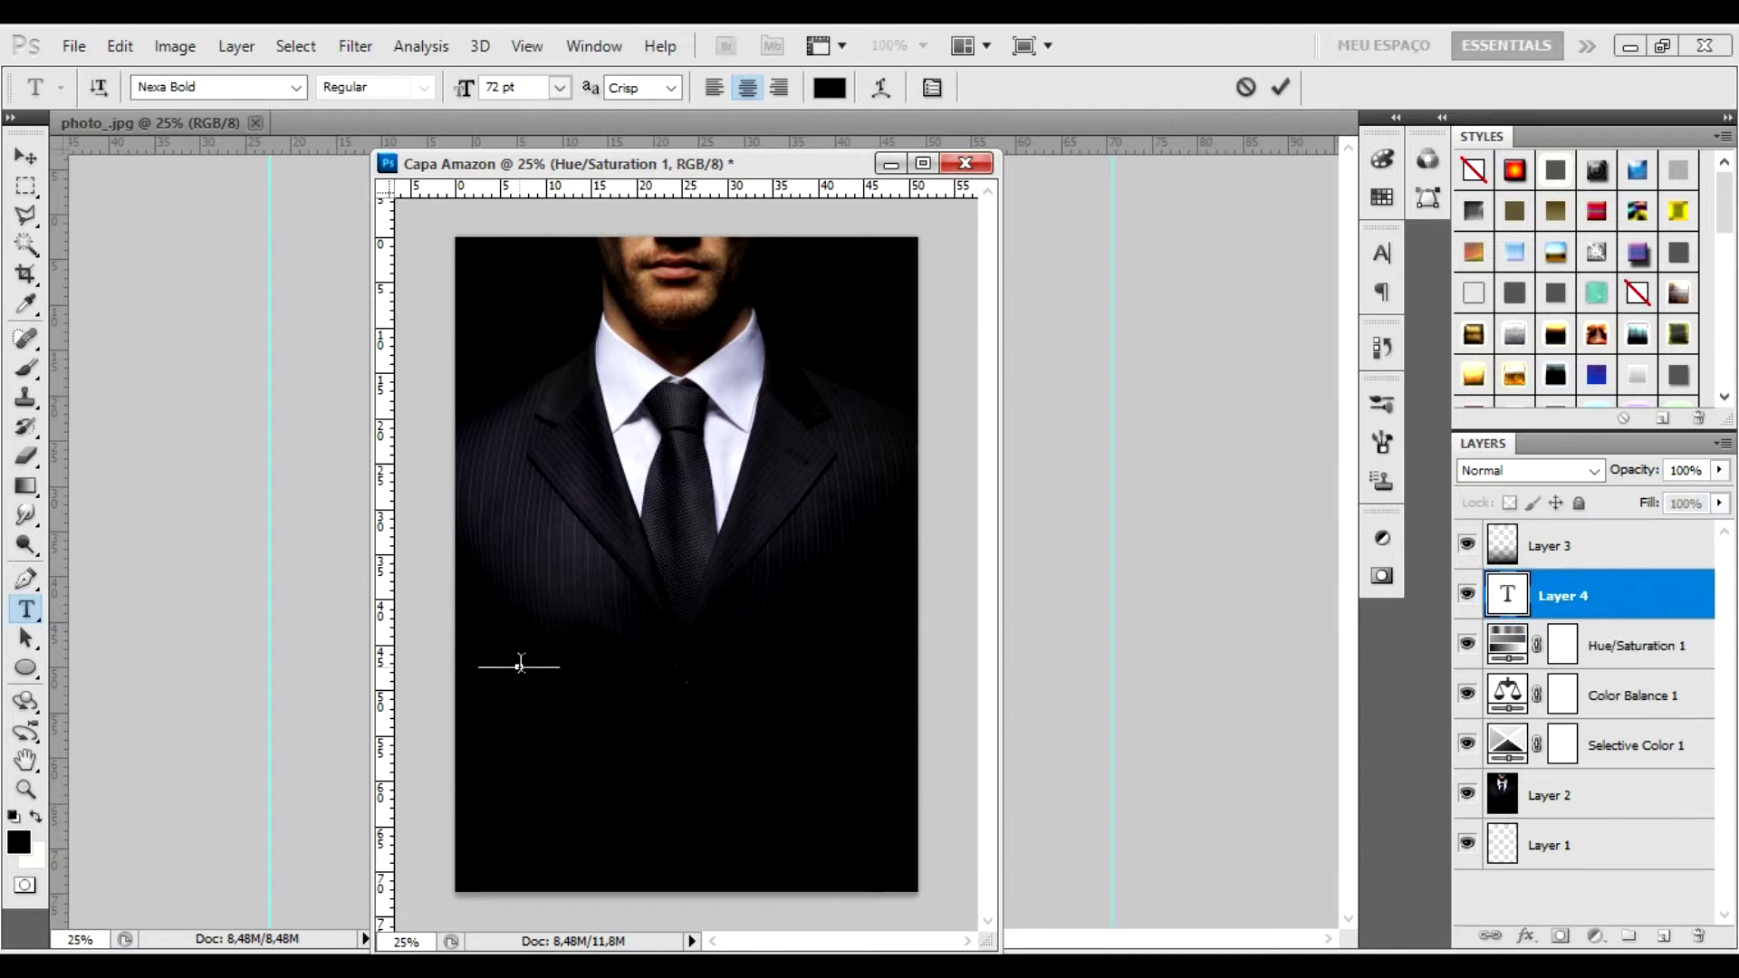
pyautogui.write('stone')
pyautogui.moveTo(1555, 587); pyautogui.dragTo(1530, 540)
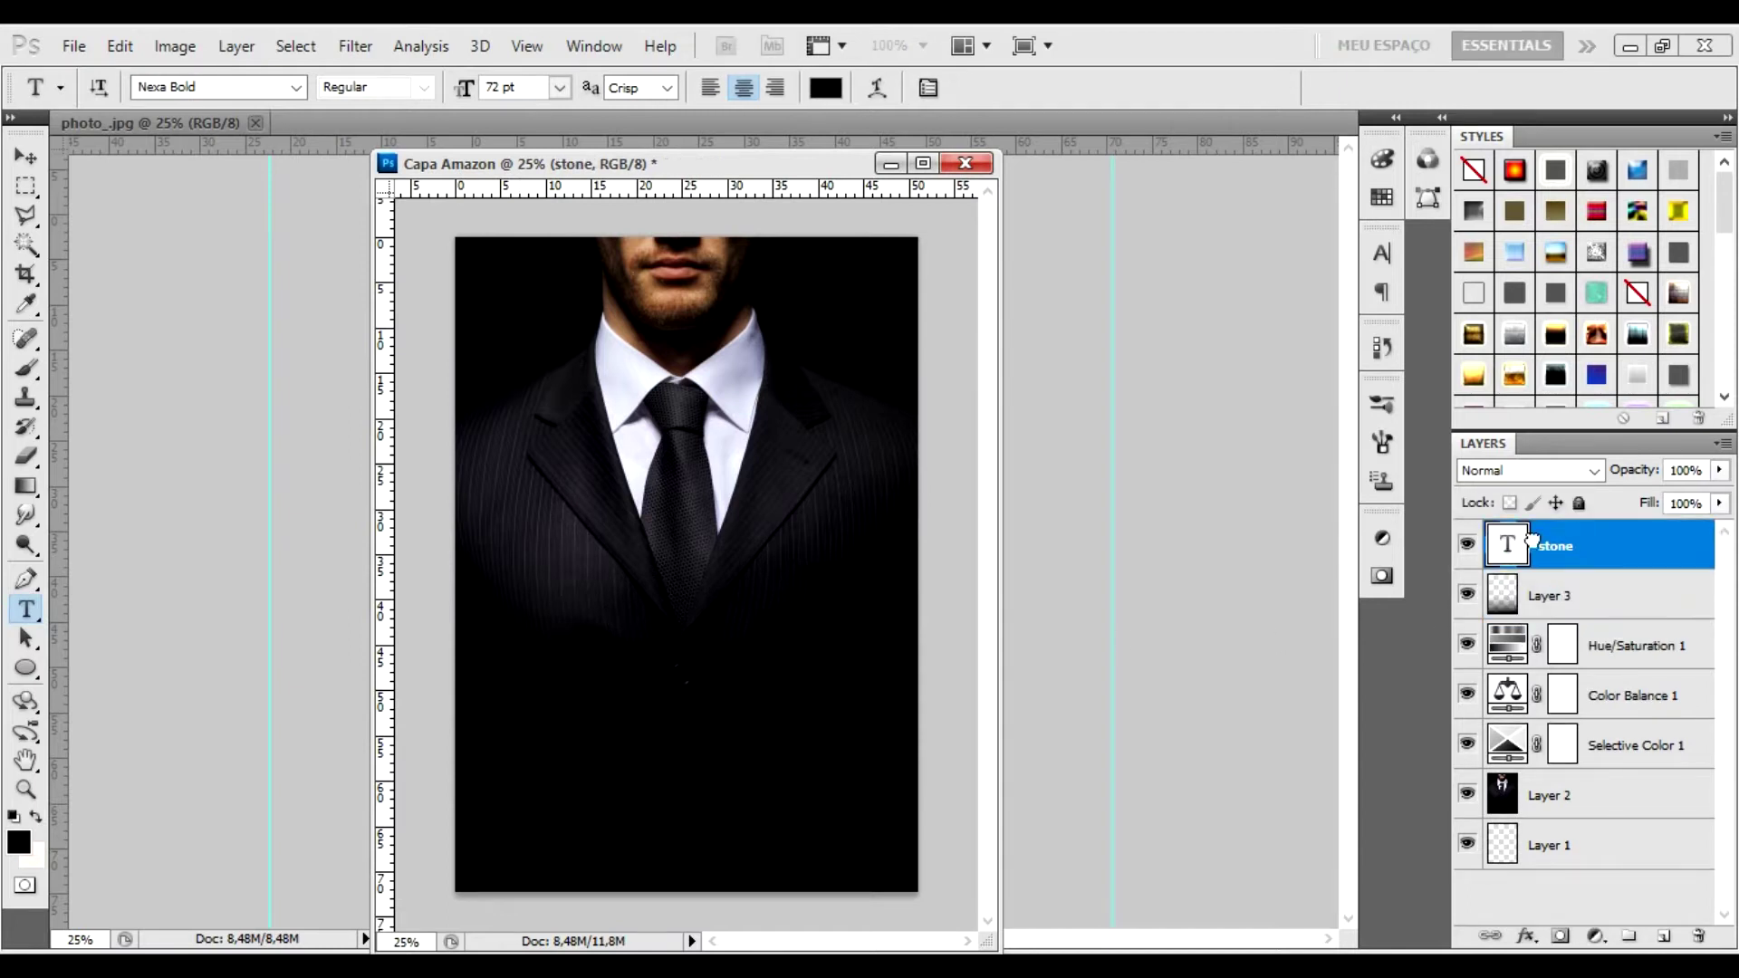
# Step: Set the stone text to Bebas Neue, without faux bold, in brown
pyautogui.doubleClick(1507, 544)
pyautogui.click(1381, 254)
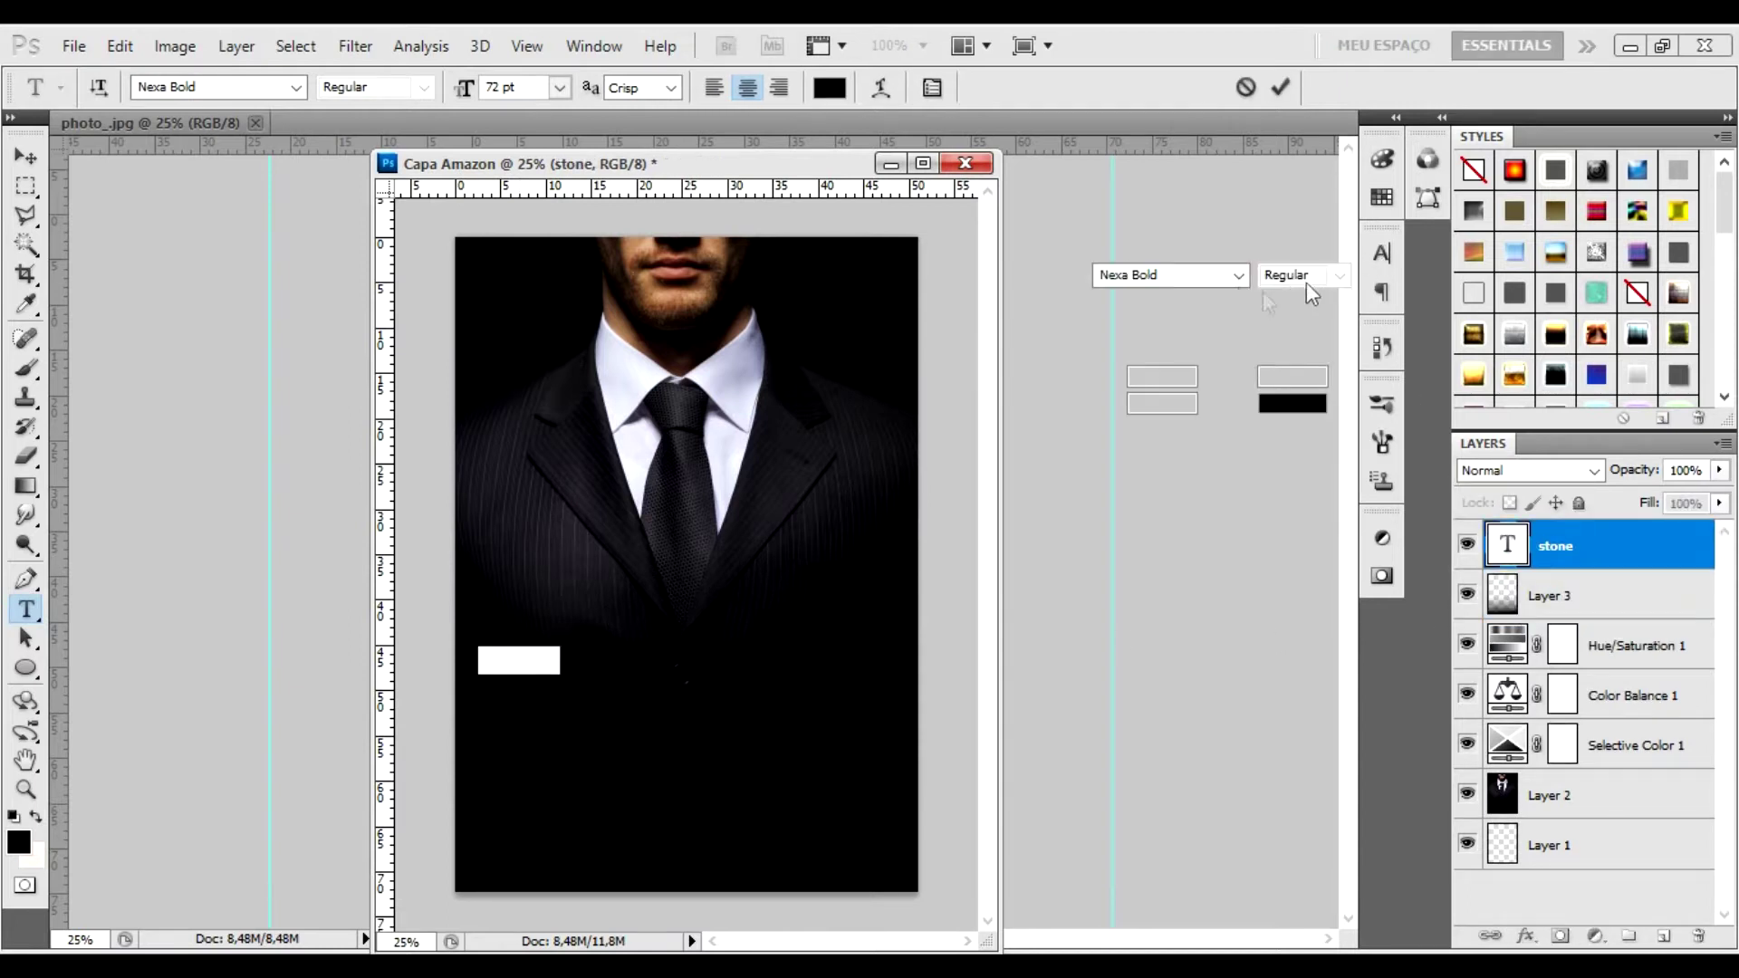
pyautogui.click(1237, 274)
pyautogui.scroll(9, 1499, 644)
pyautogui.moveTo(1552, 675); pyautogui.dragTo(1554, 379)
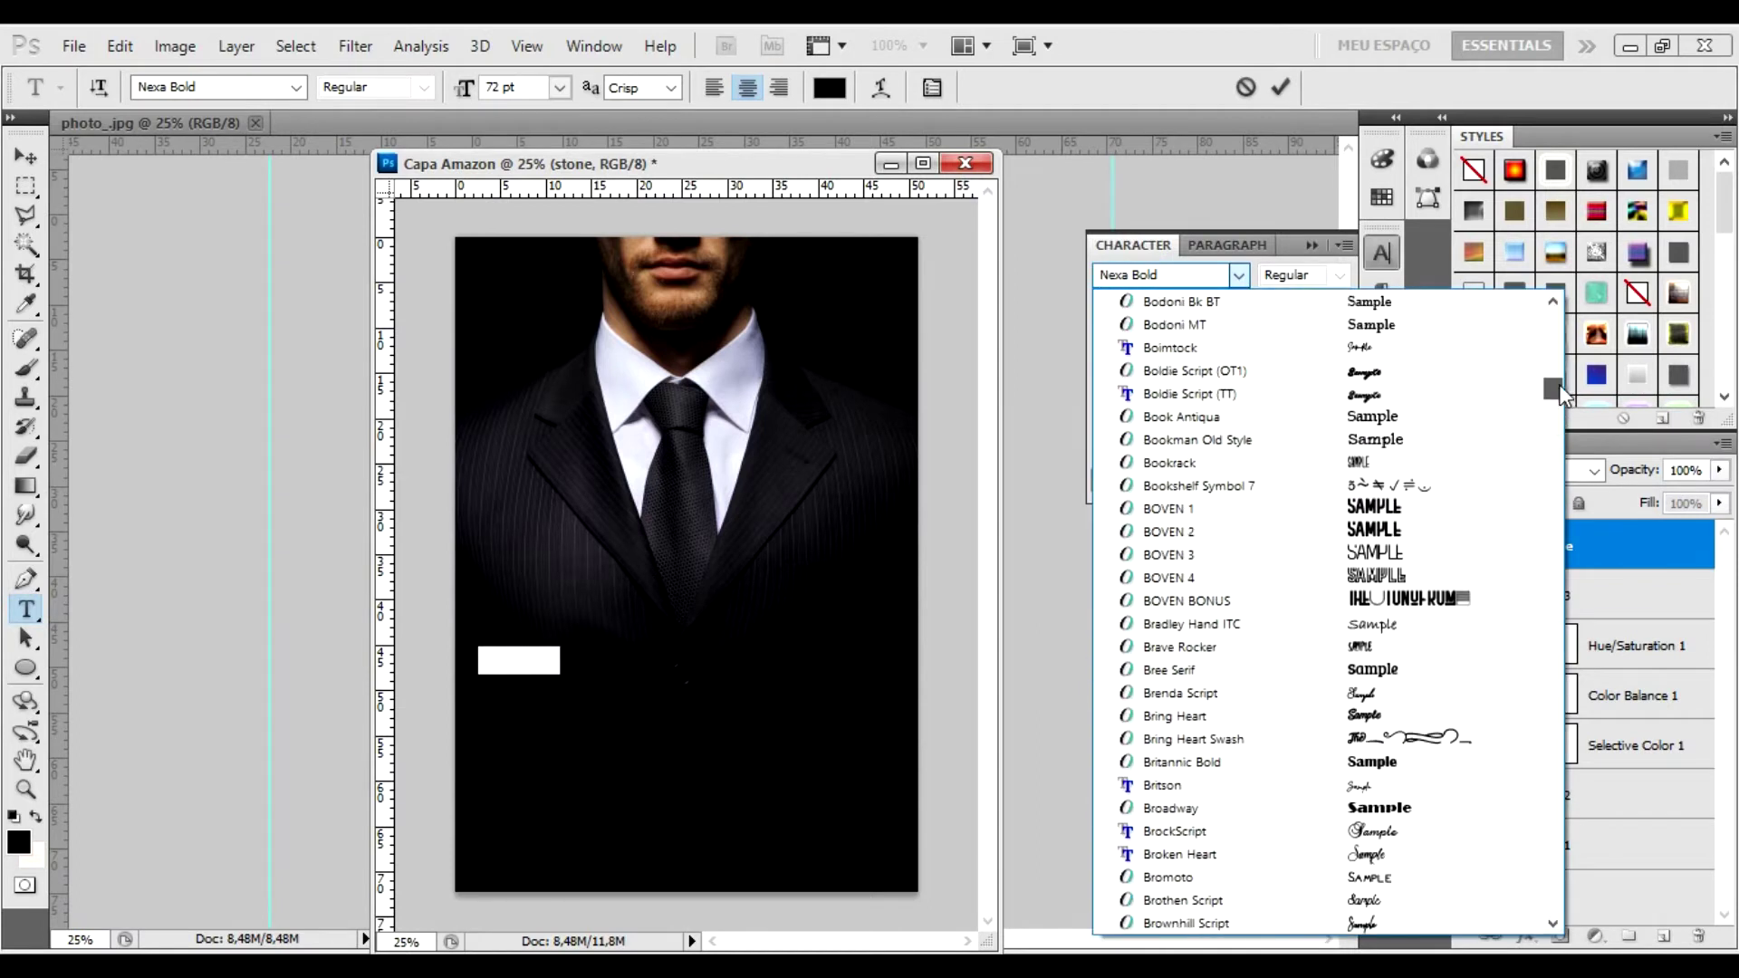
pyautogui.scroll(2, 1227, 566)
pyautogui.click(1177, 464)
pyautogui.click(1209, 313)
pyautogui.click(1115, 441)
pyautogui.click(1326, 407)
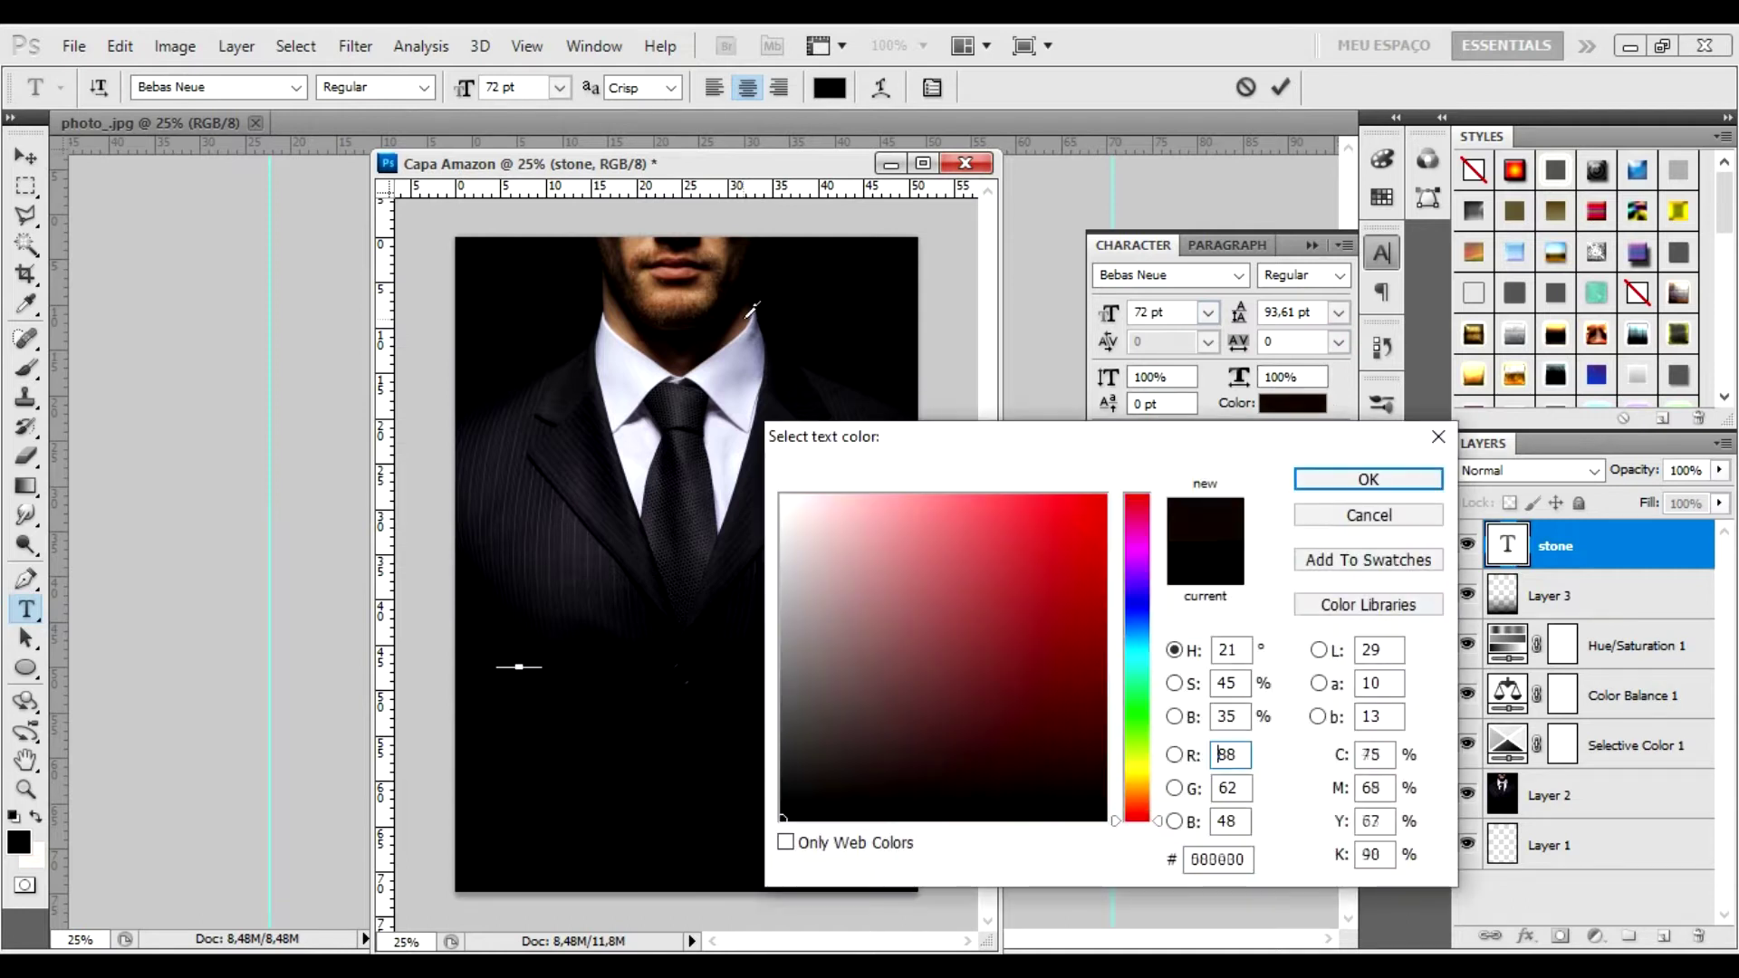
pyautogui.click(1341, 480)
pyautogui.click(1592, 557)
# Step: Scale the STONE title up greatly and position it across the lower cover
pyautogui.hotkey('ctrl', 't')
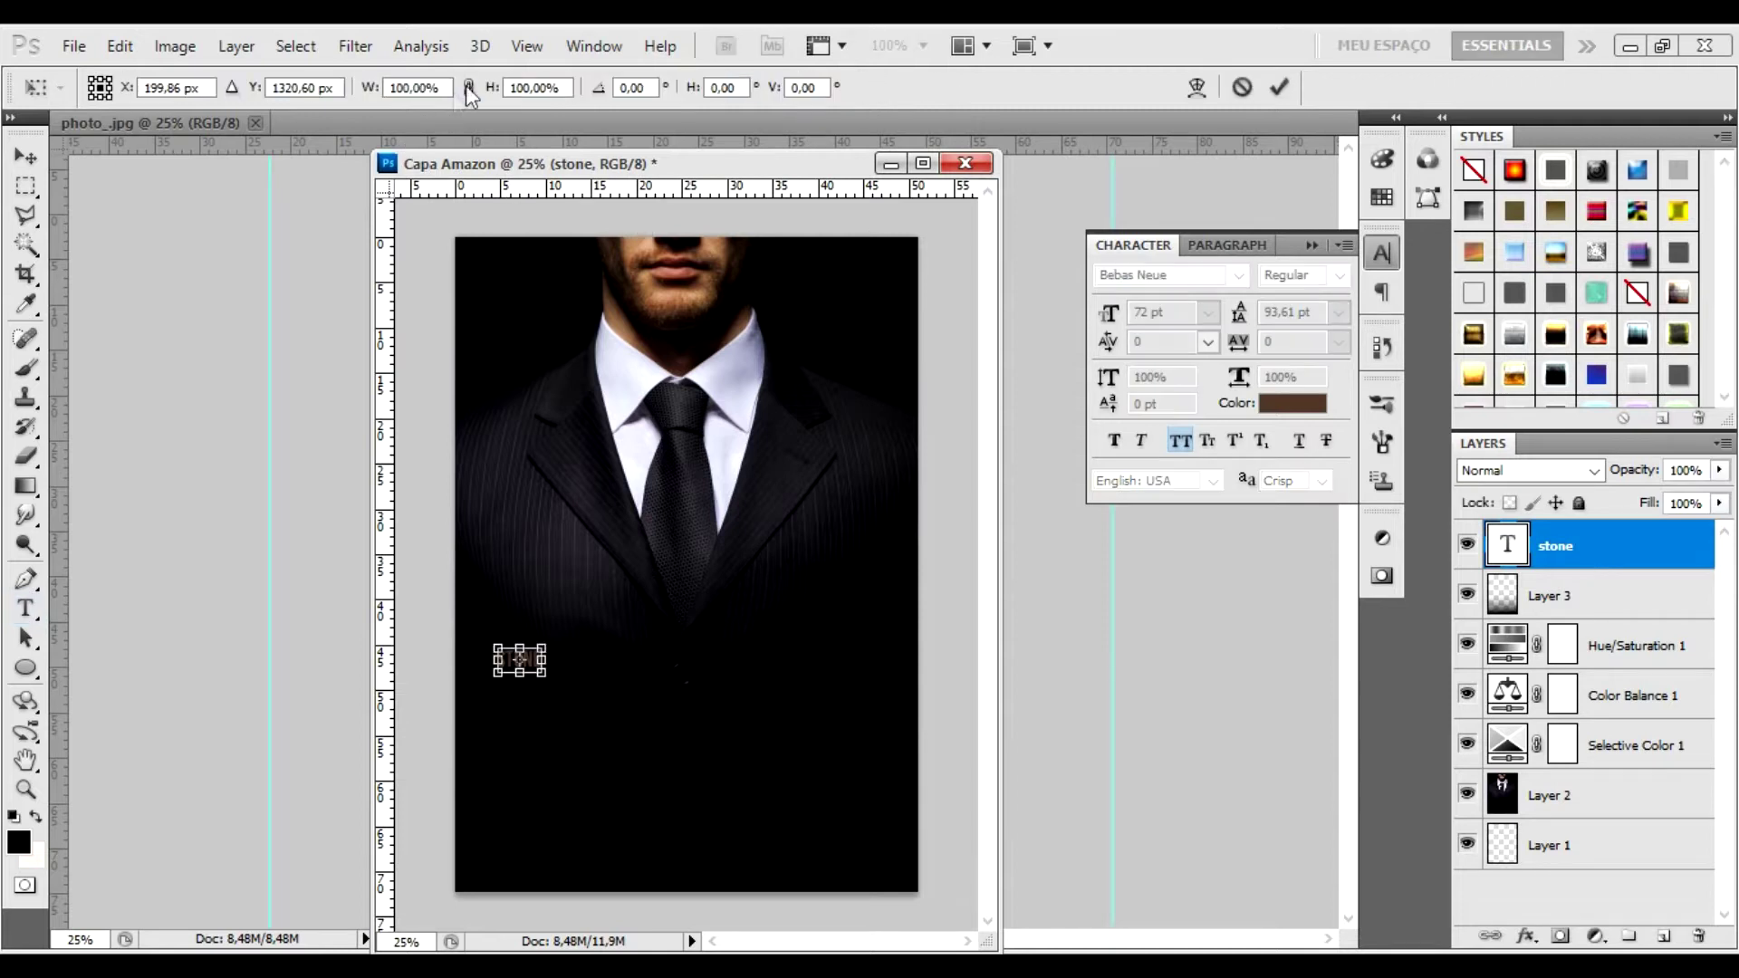
pyautogui.moveTo(543, 673); pyautogui.dragTo(871, 850)
pyautogui.moveTo(808, 729); pyautogui.dragTo(806, 637)
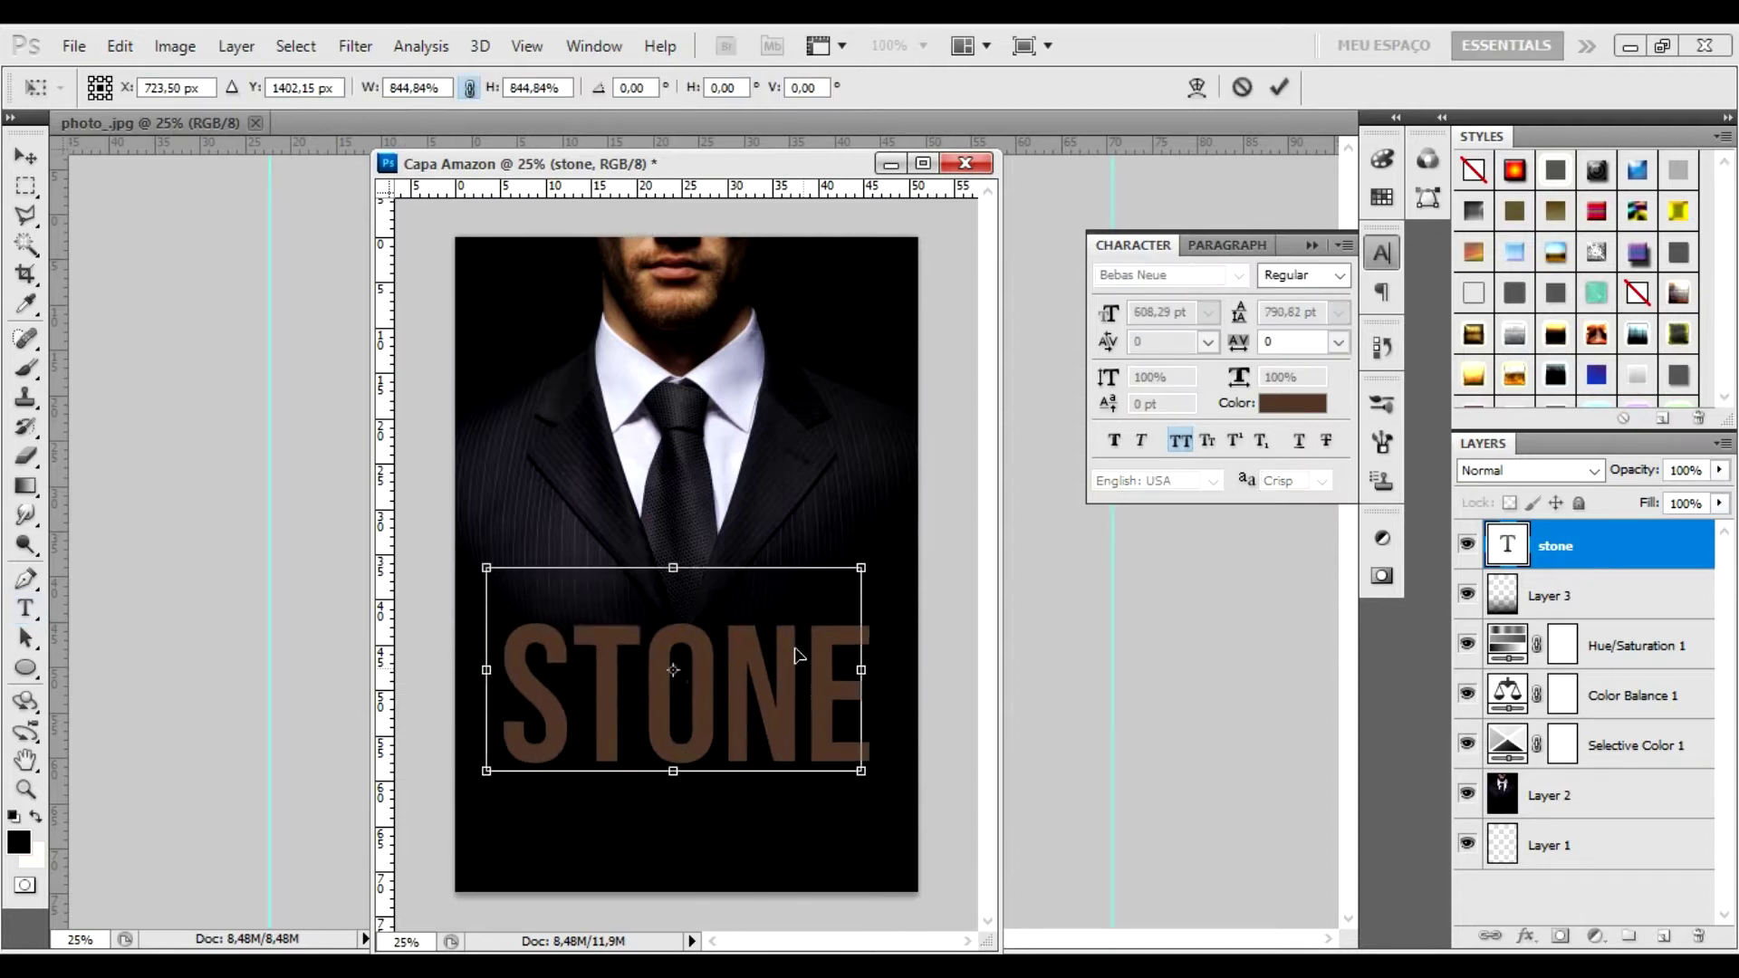
pyautogui.moveTo(869, 748); pyautogui.dragTo(892, 769)
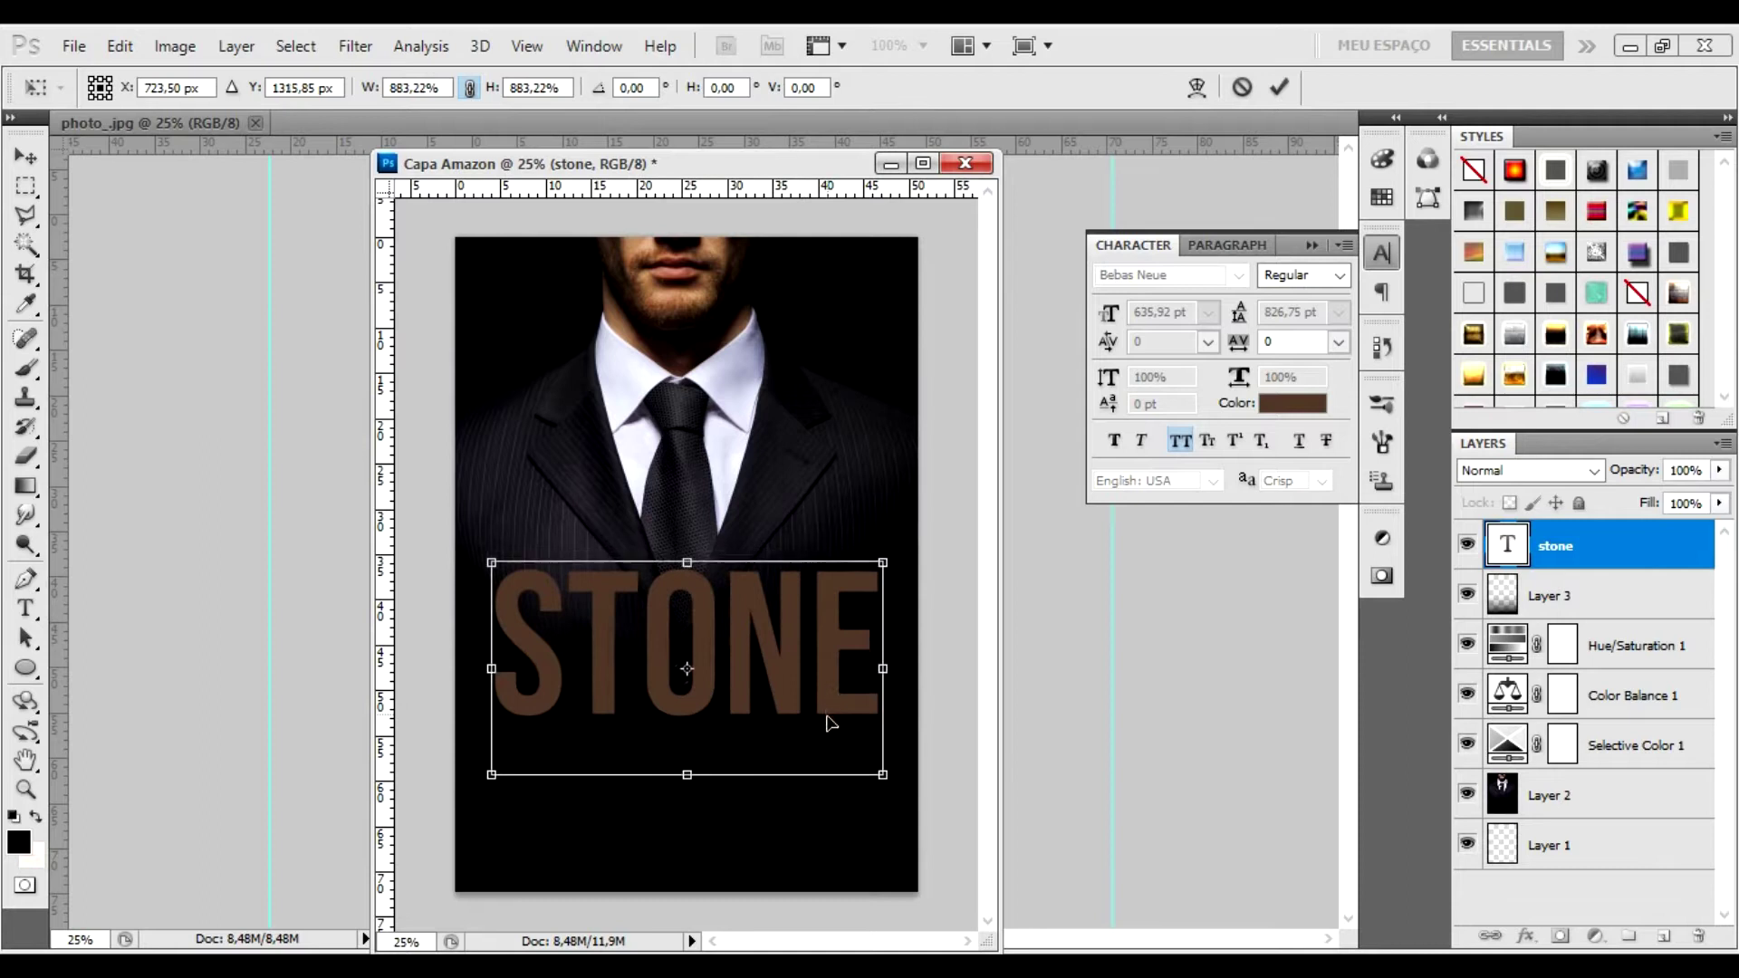
pyautogui.moveTo(815, 715); pyautogui.dragTo(833, 742)
pyautogui.press('Return')
pyautogui.rightClick(1579, 545)
# Step: Duplicate the stone text layer and retype the copy as HARRY
pyautogui.click(1367, 293)
pyautogui.press('Return')
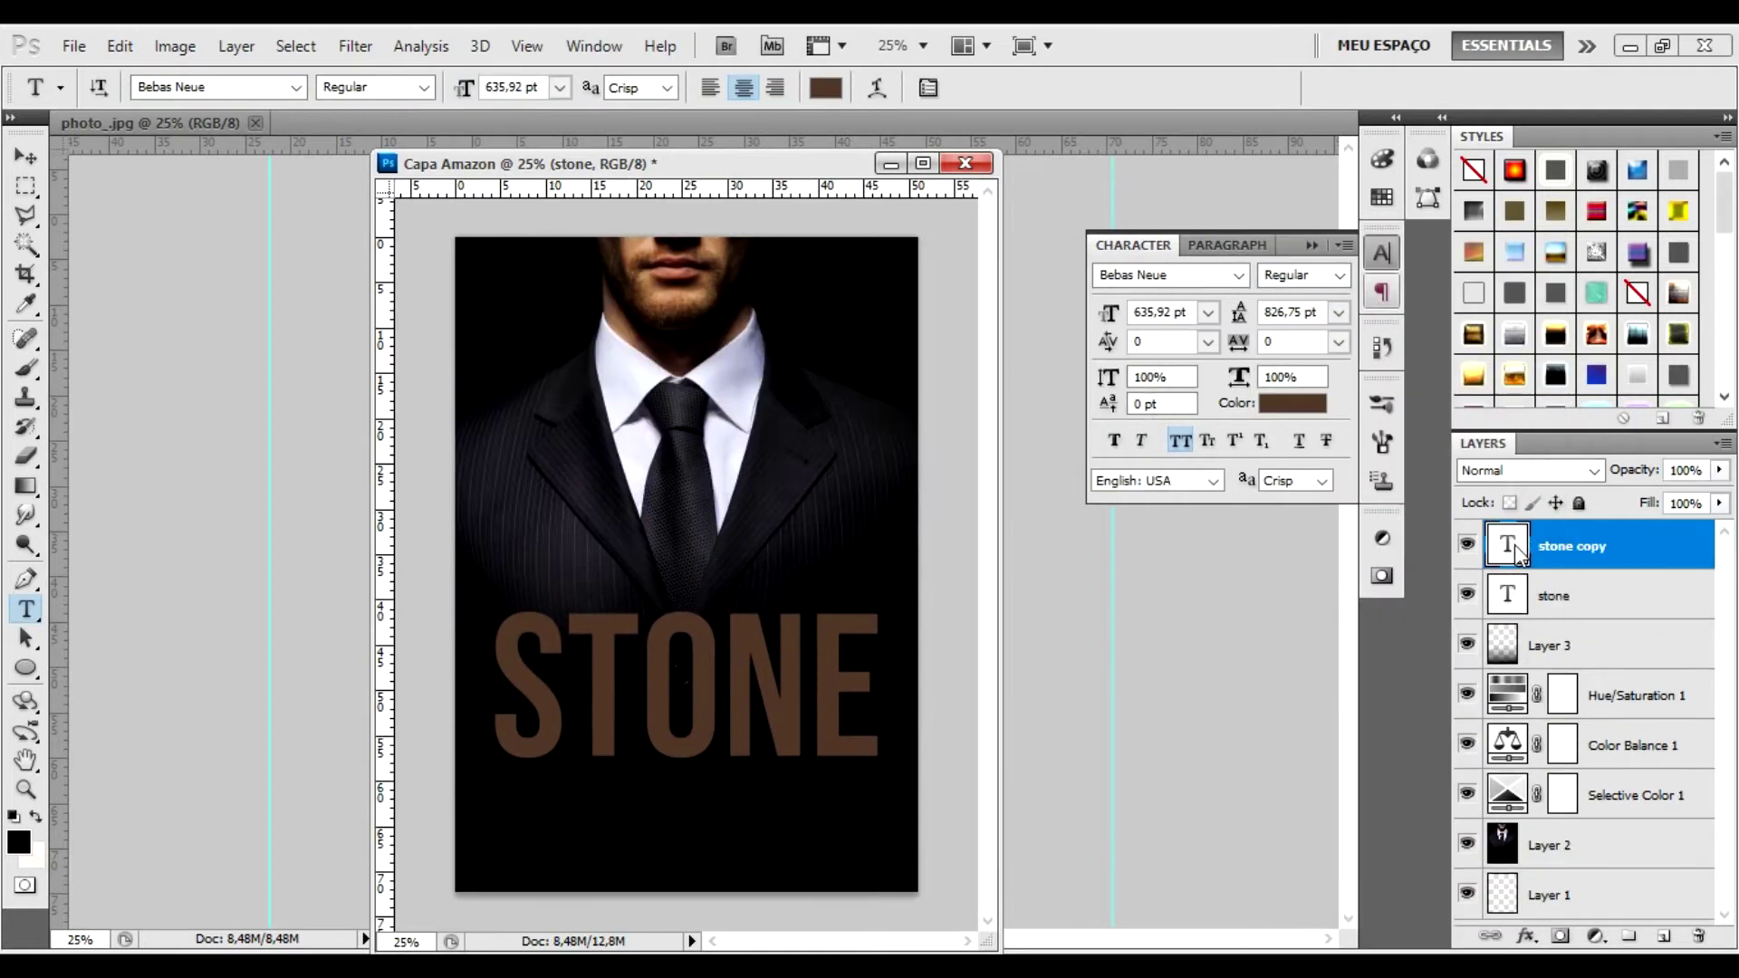
pyautogui.doubleClick(1508, 544)
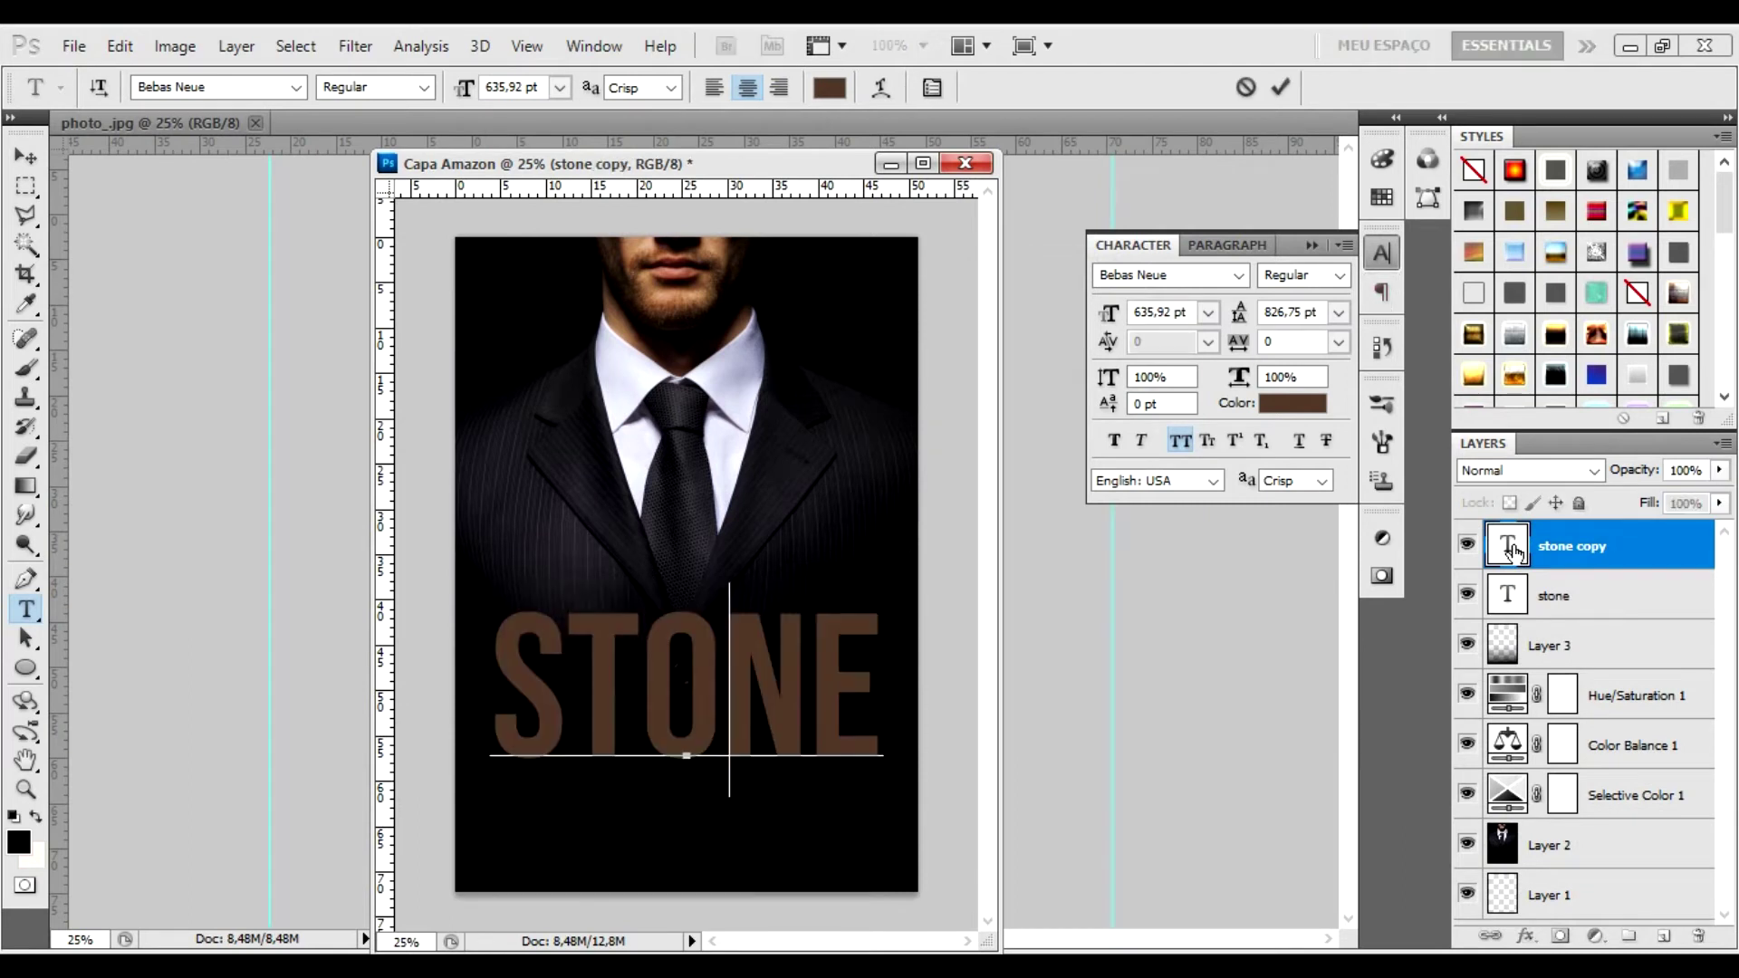
pyautogui.write('SABRE')
pyautogui.hotkey('ctrl', 'Return')
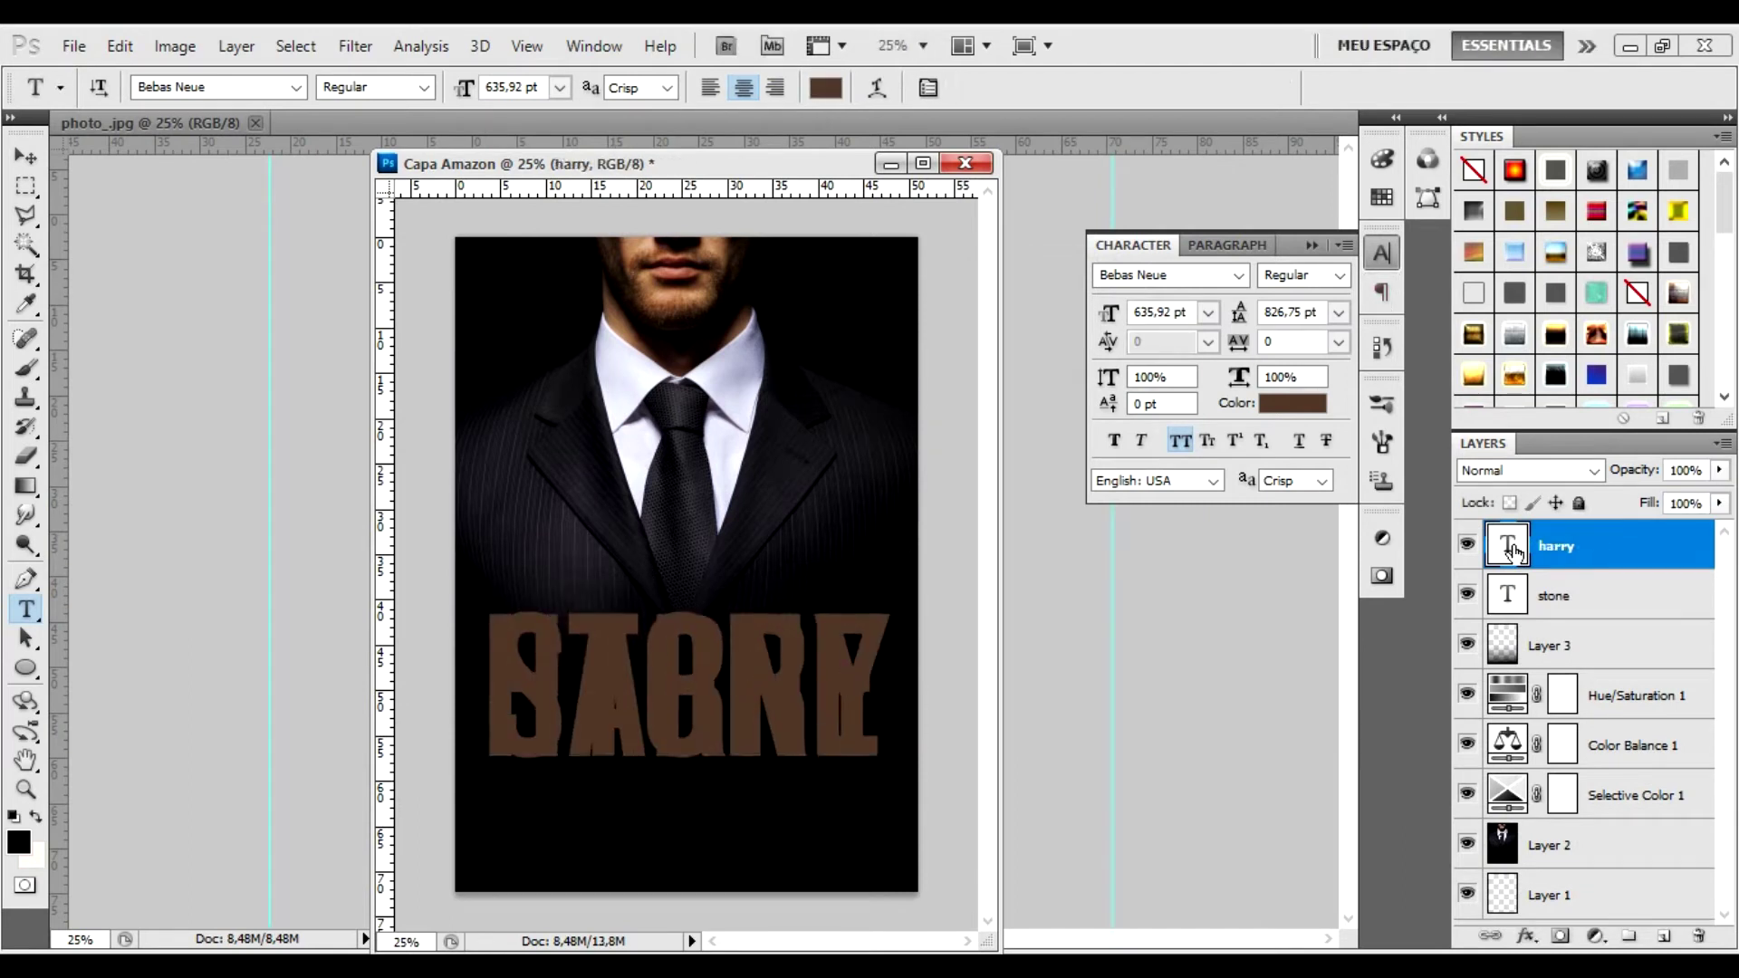
# Step: Set HARRY to 235,92 pt with tracking 200 and move it above STONE
pyautogui.doubleClick(1508, 544)
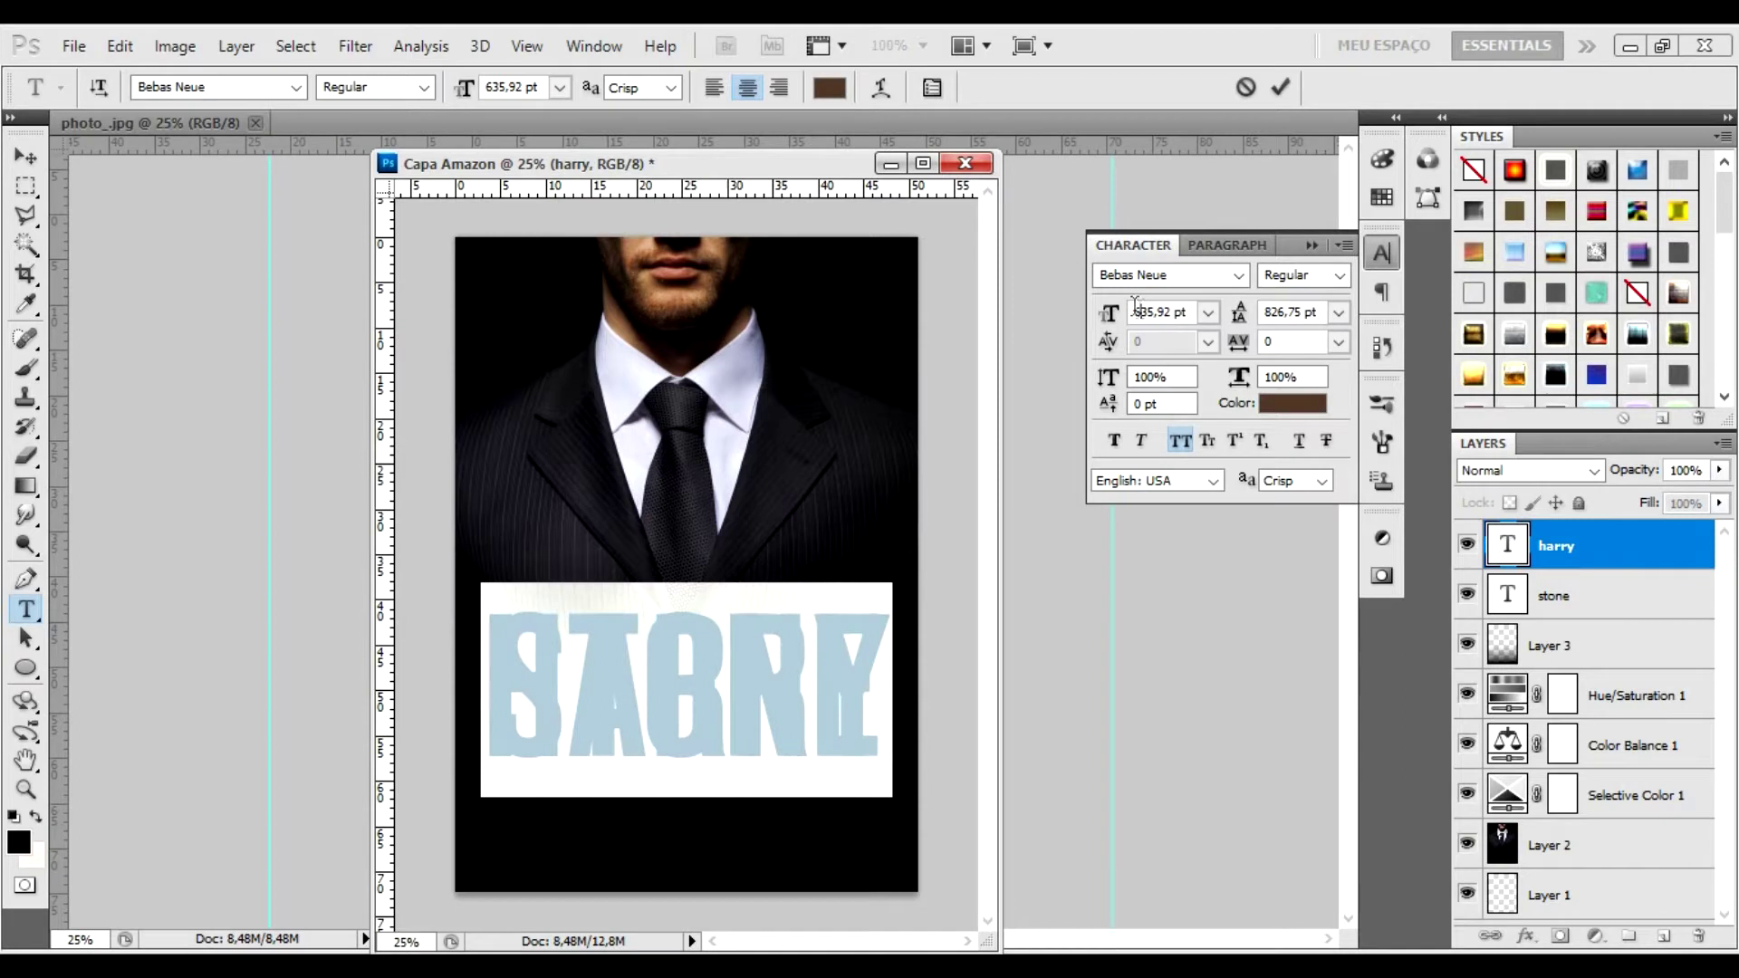
pyautogui.write('2')
pyautogui.press('Return')
pyautogui.click(1338, 341)
pyautogui.click(1295, 766)
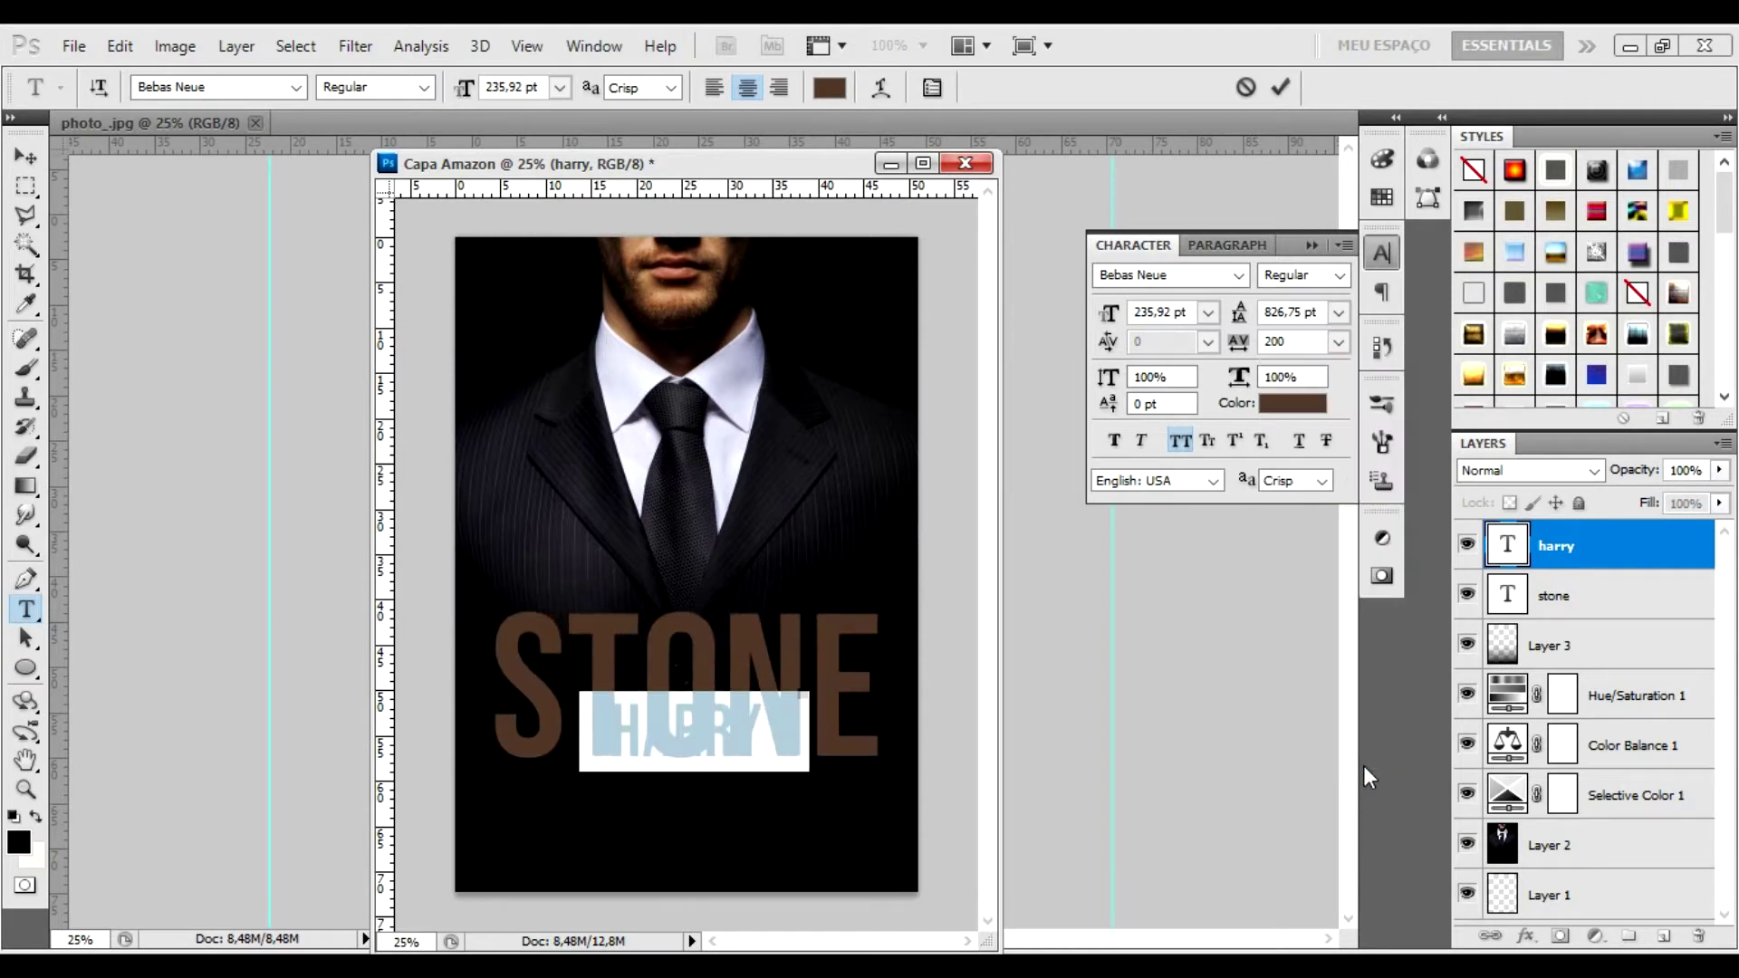
pyautogui.click(26, 161)
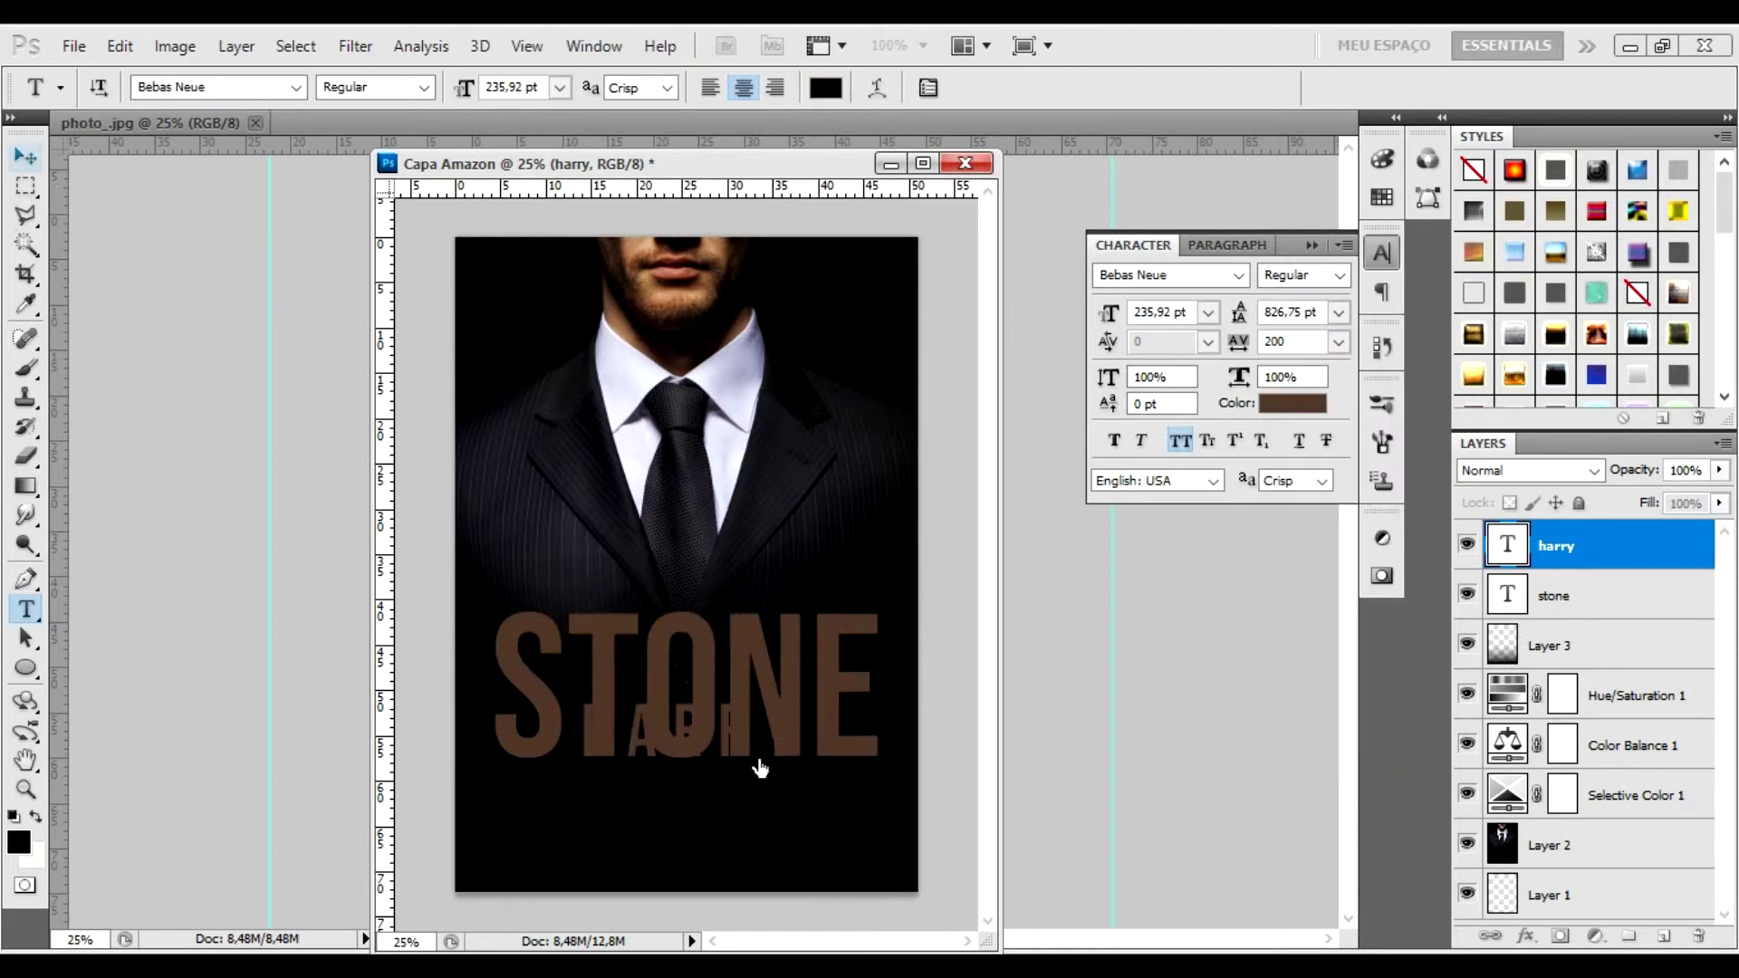
pyautogui.press('v')
pyautogui.moveTo(738, 757); pyautogui.dragTo(731, 584)
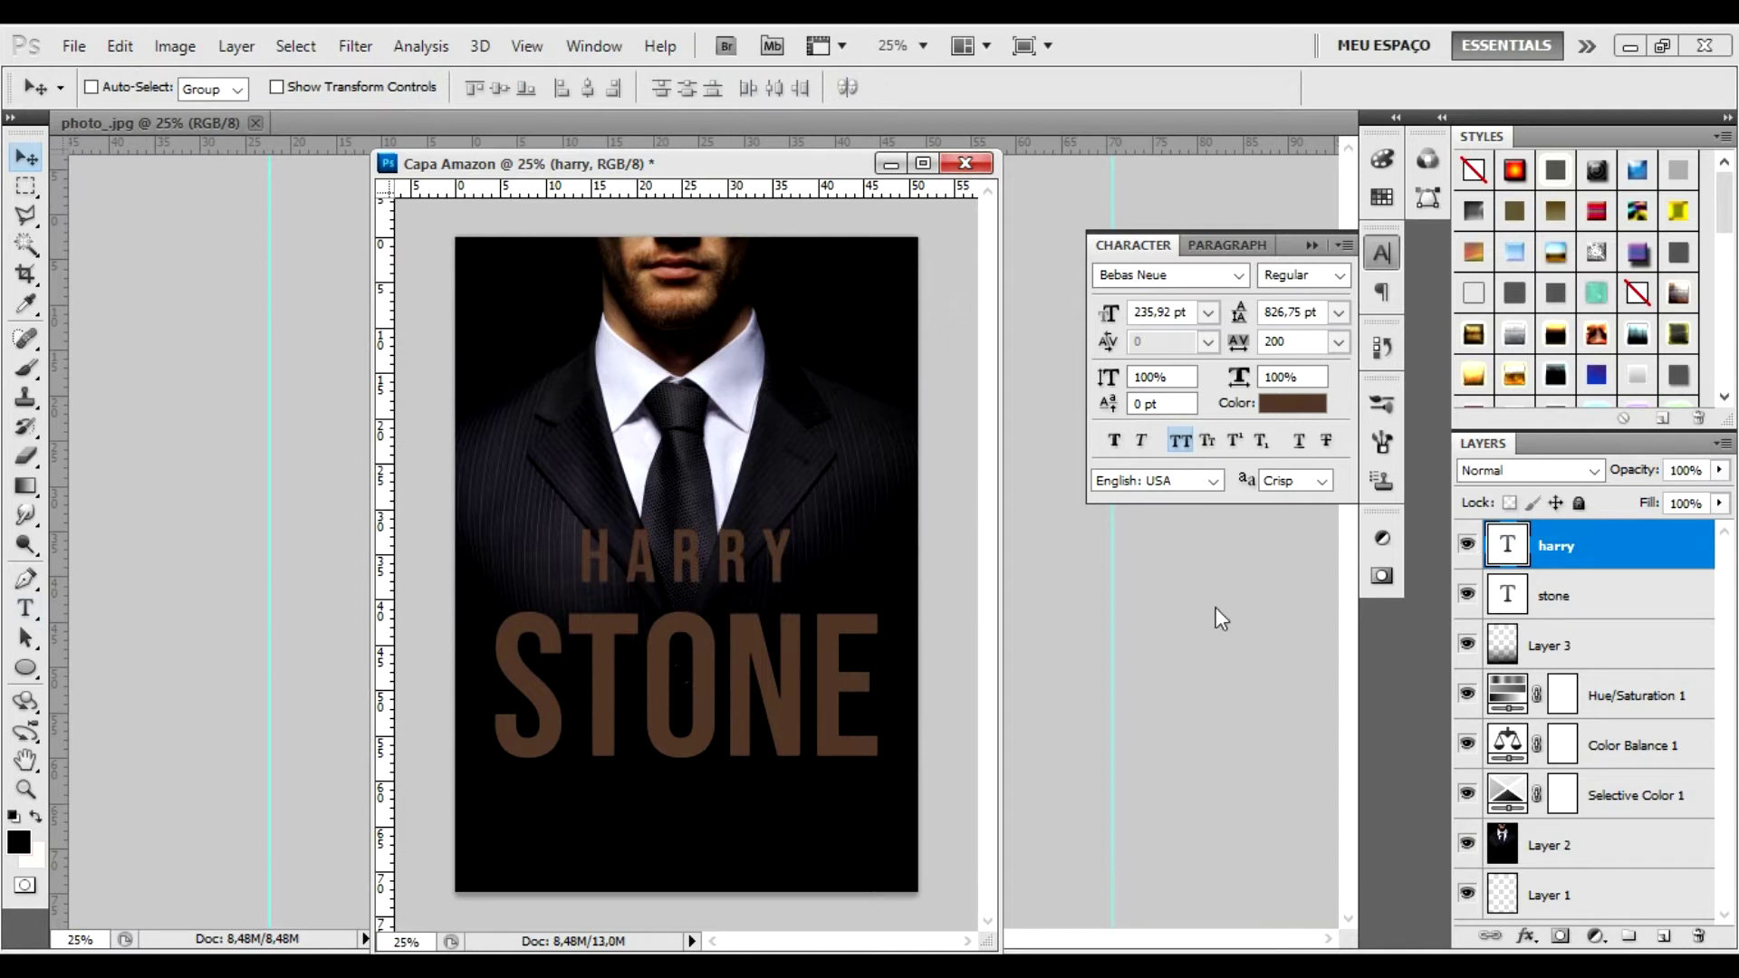
# Step: Duplicate the harry text layer and retype the copy as vol.2
pyautogui.rightClick(1599, 544)
pyautogui.click(1449, 272)
pyautogui.press('Return')
pyautogui.doubleClick(1508, 547)
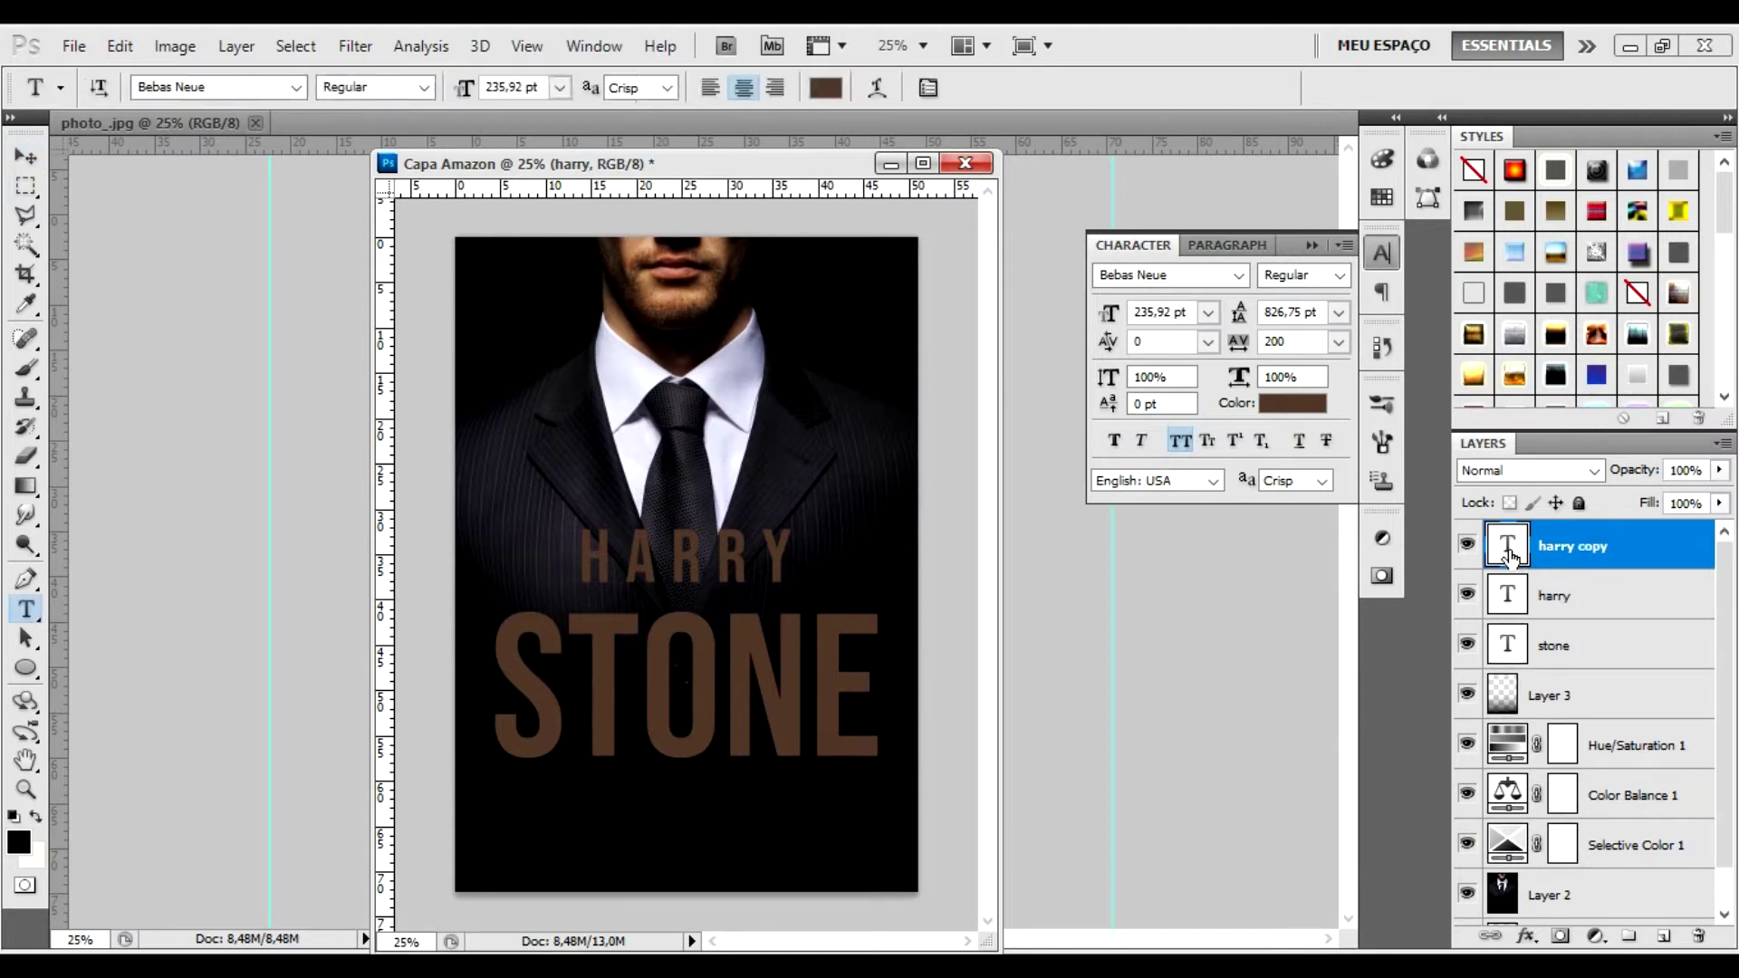
pyautogui.write('VRB')
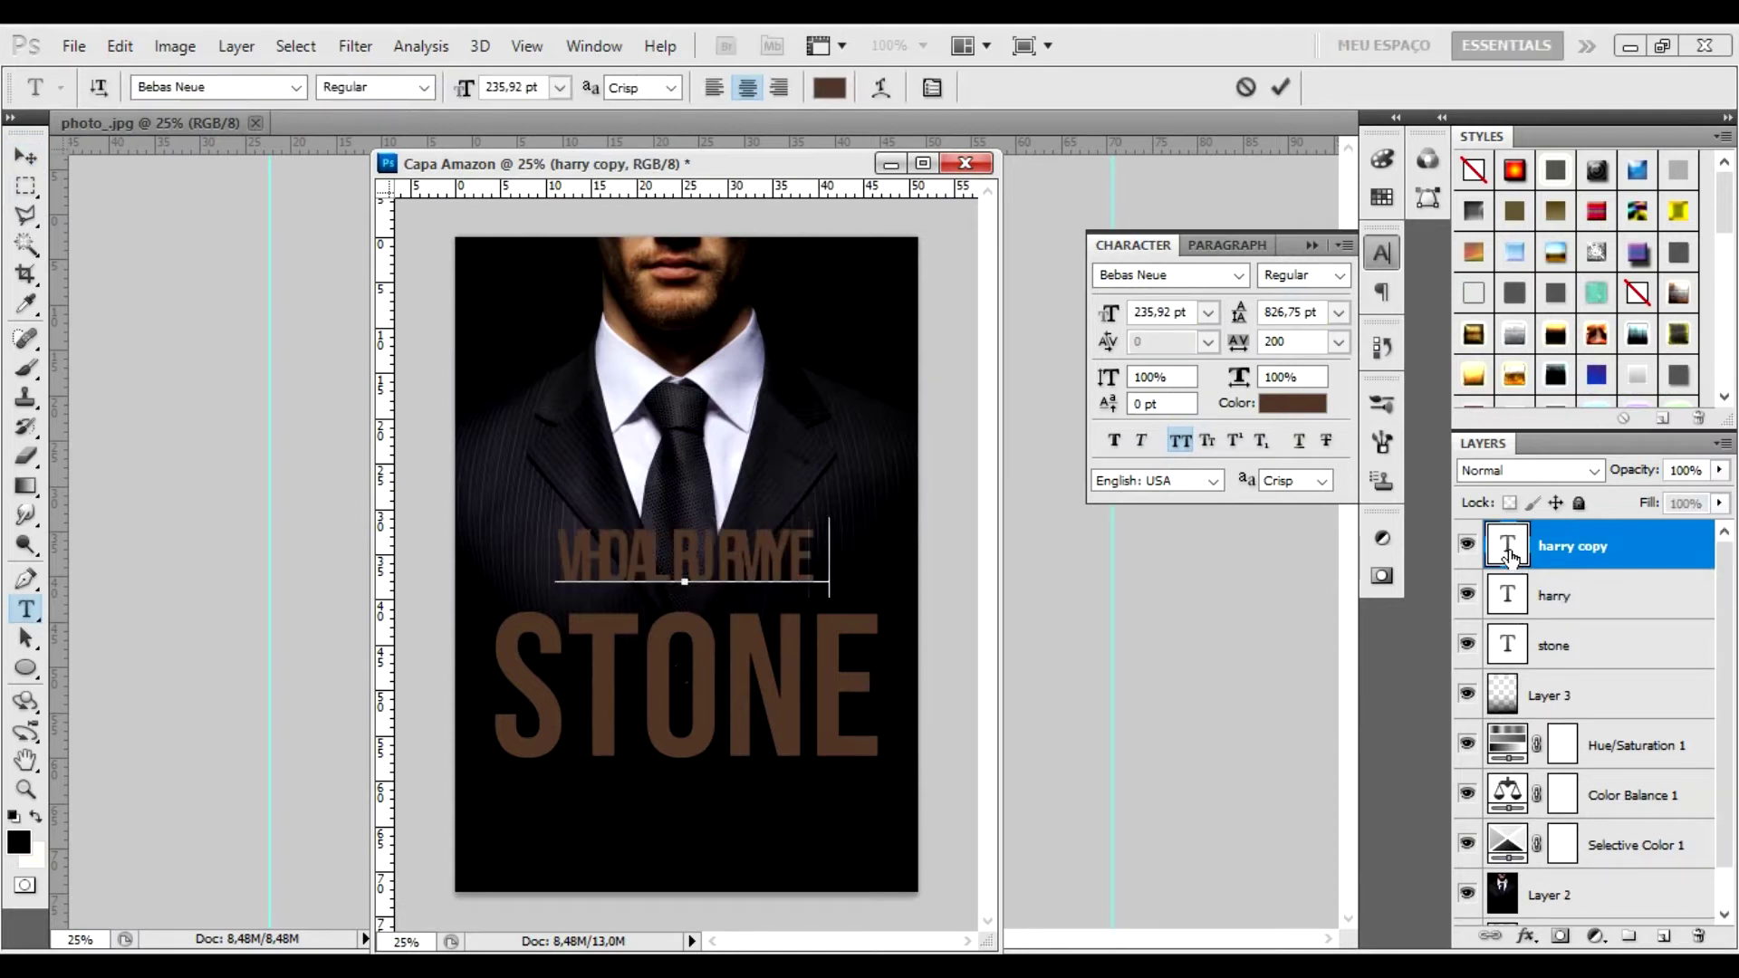
pyautogui.write('.2')
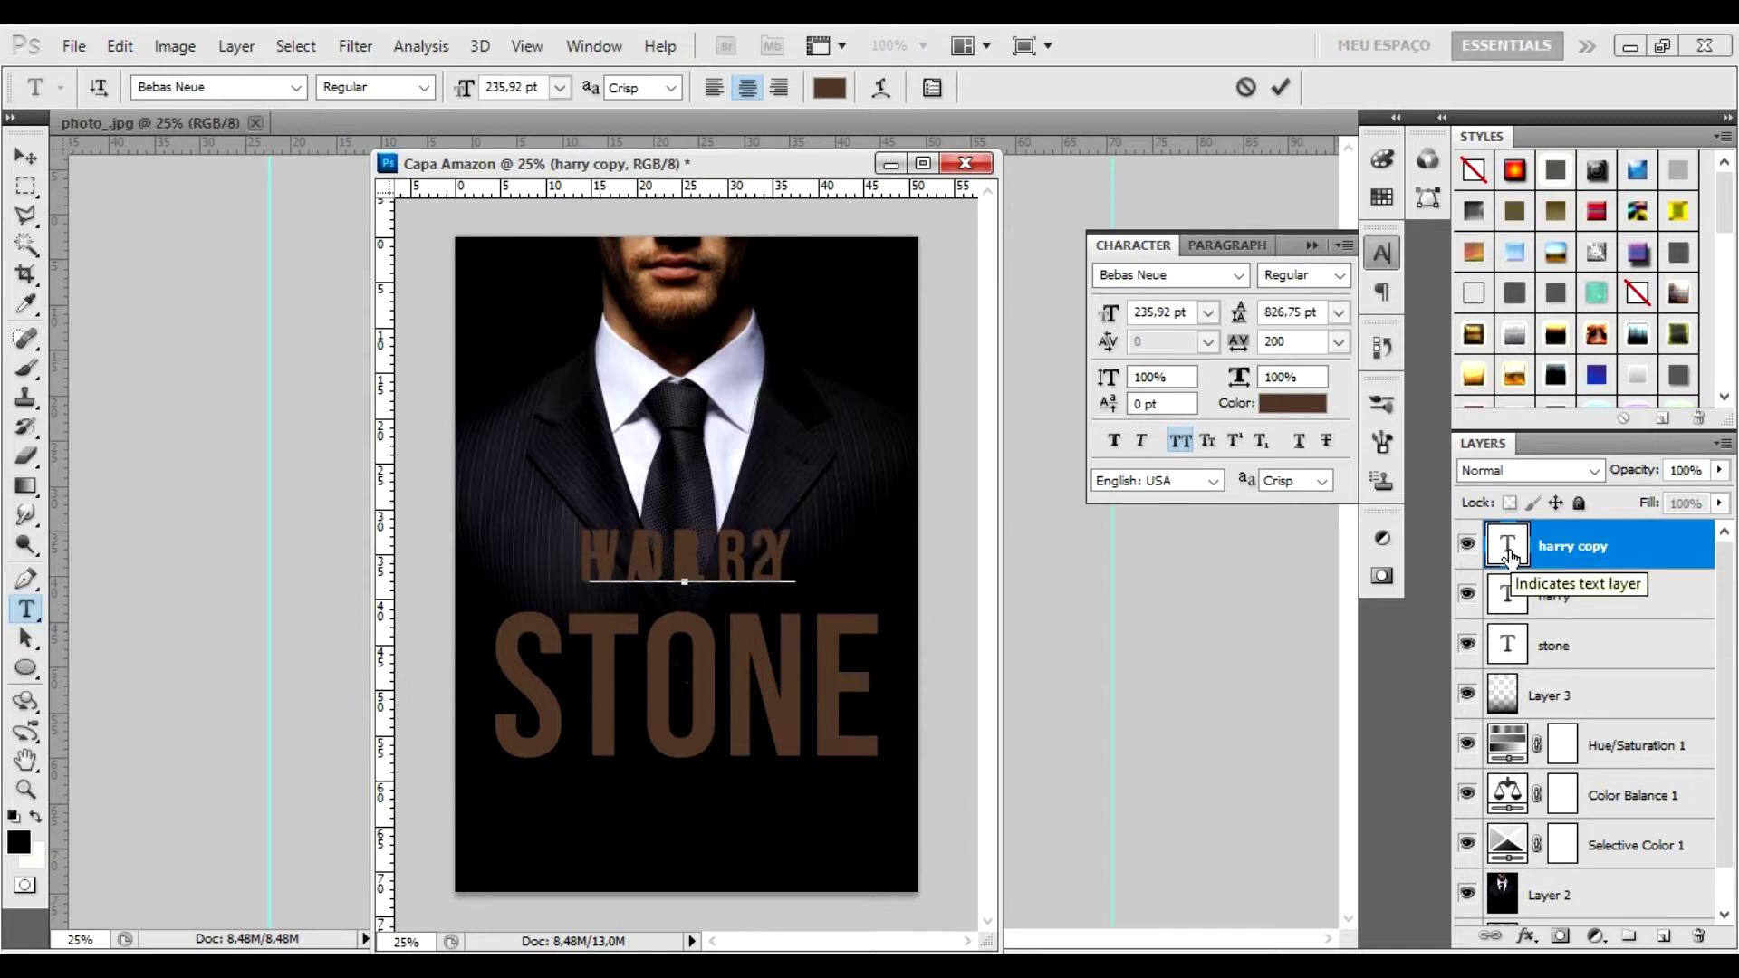
pyautogui.hotkey('ctrl', 'Return')
# Step: Set vol.2 to tracking 0 and 135,92 pt, placed in the cover's top-right corner
pyautogui.click(1337, 342)
pyautogui.click(1285, 545)
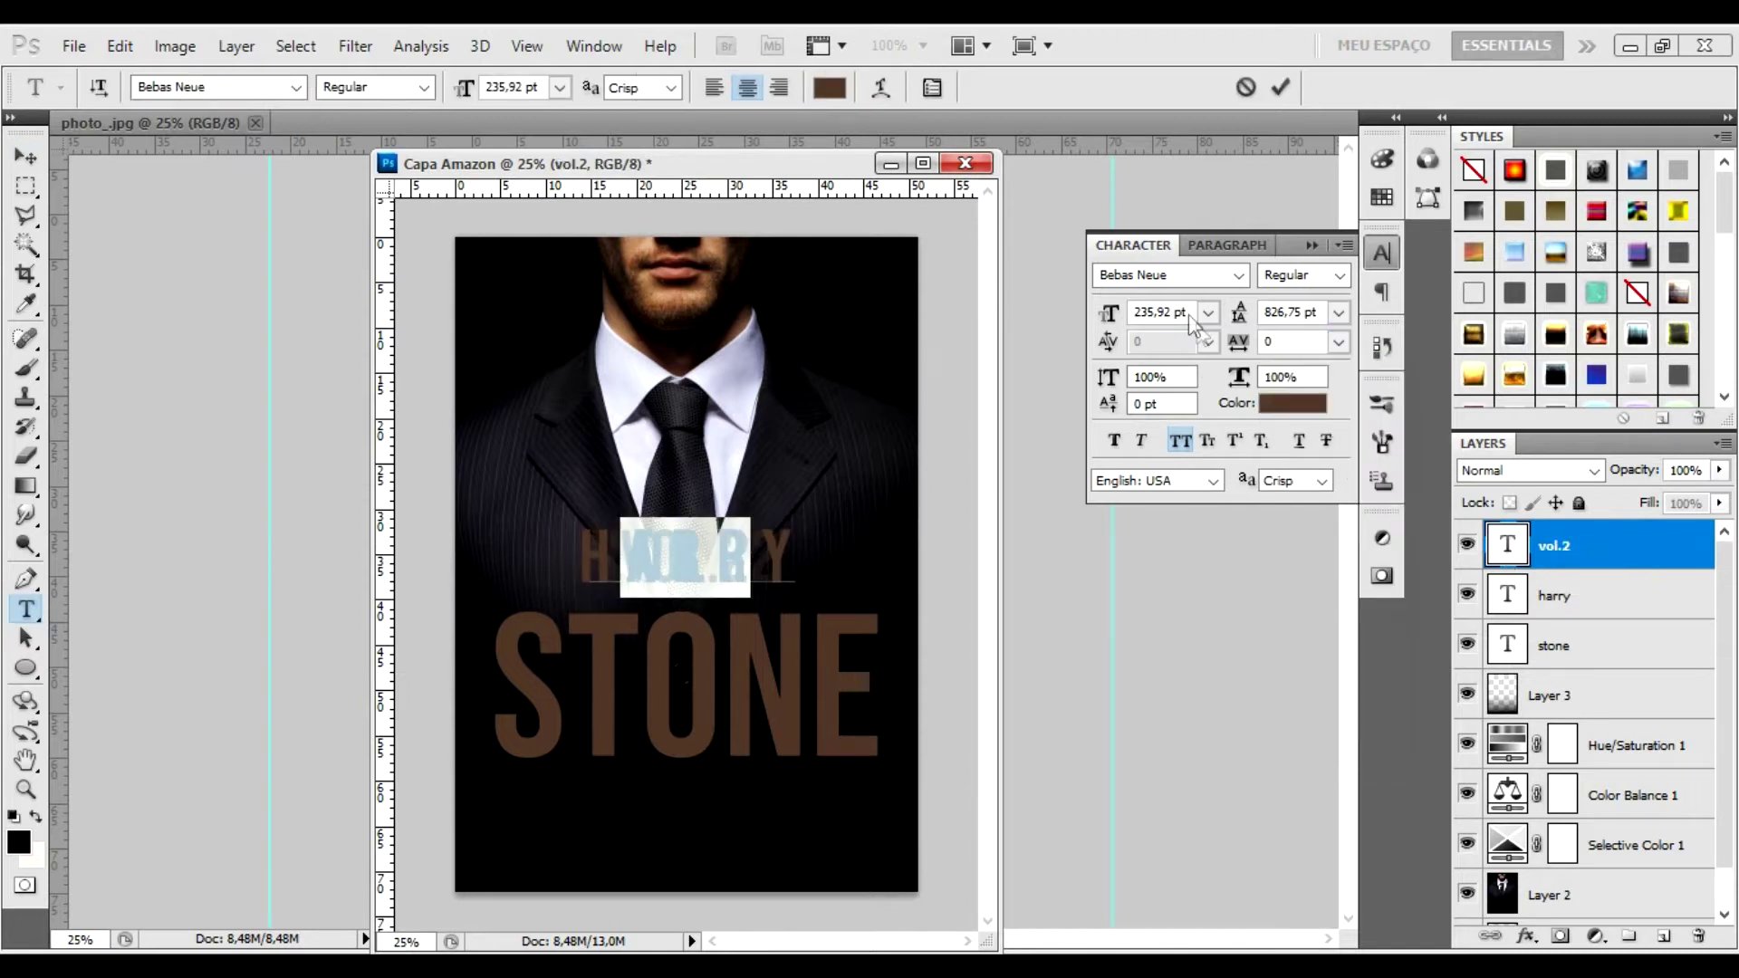
pyautogui.write('1')
pyautogui.press('Return')
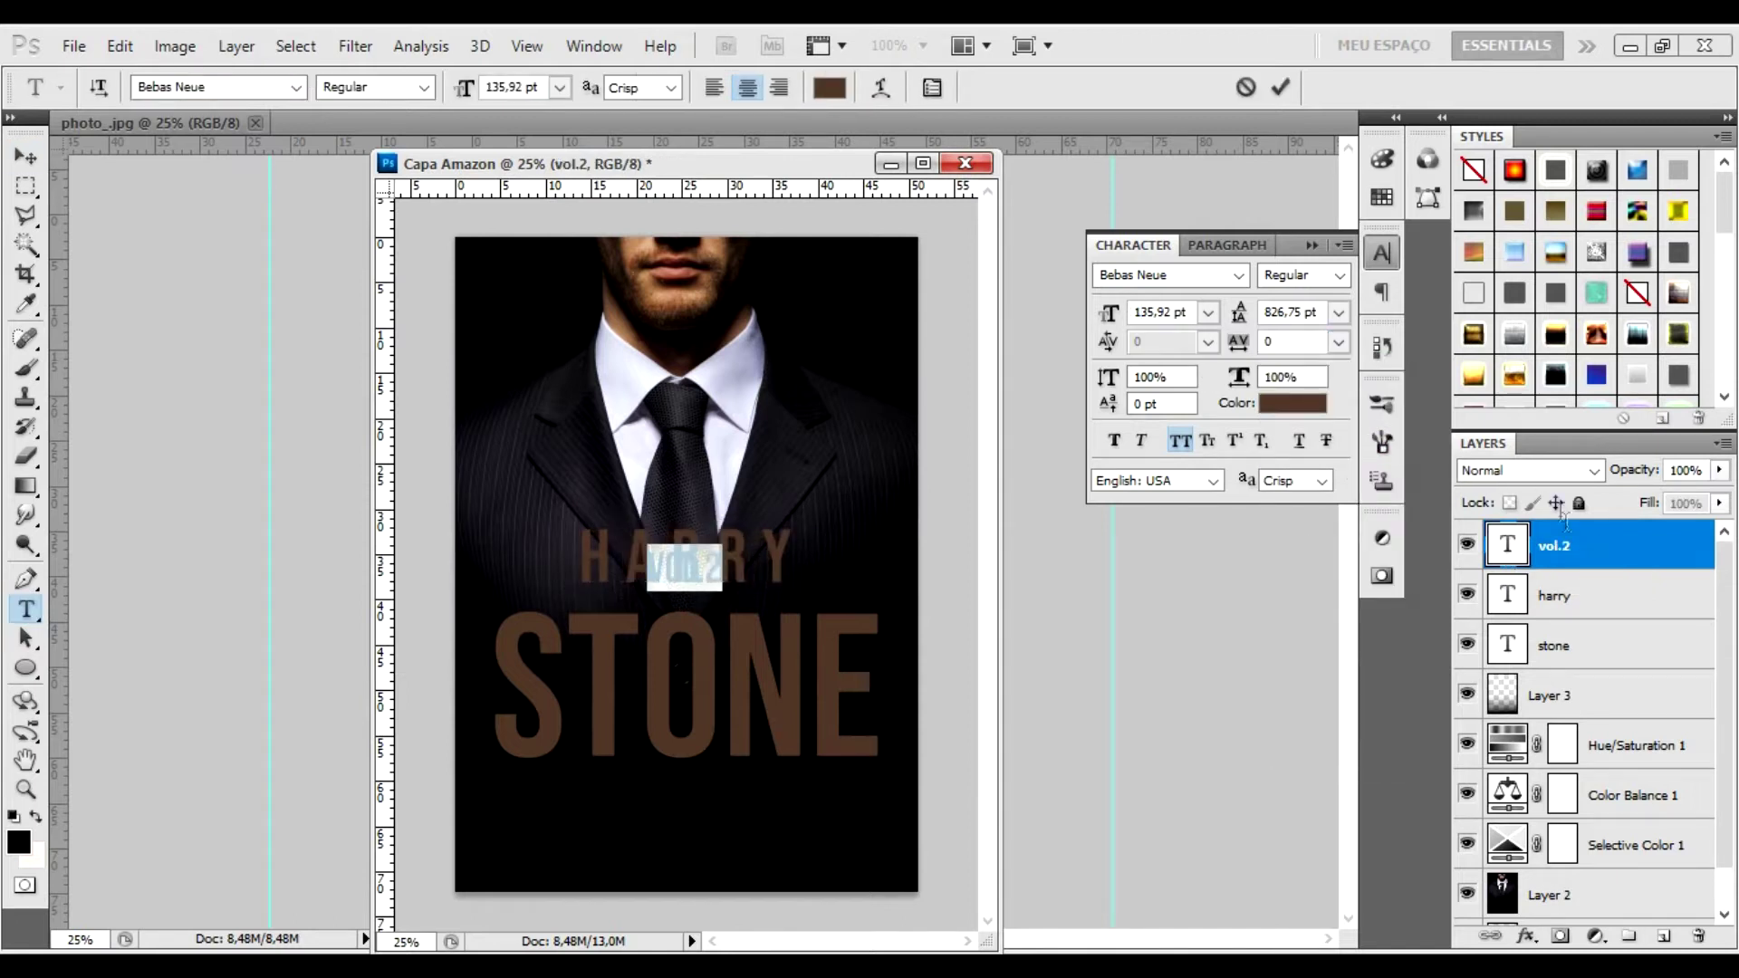
pyautogui.click(25, 156)
pyautogui.moveTo(715, 578); pyautogui.dragTo(892, 285)
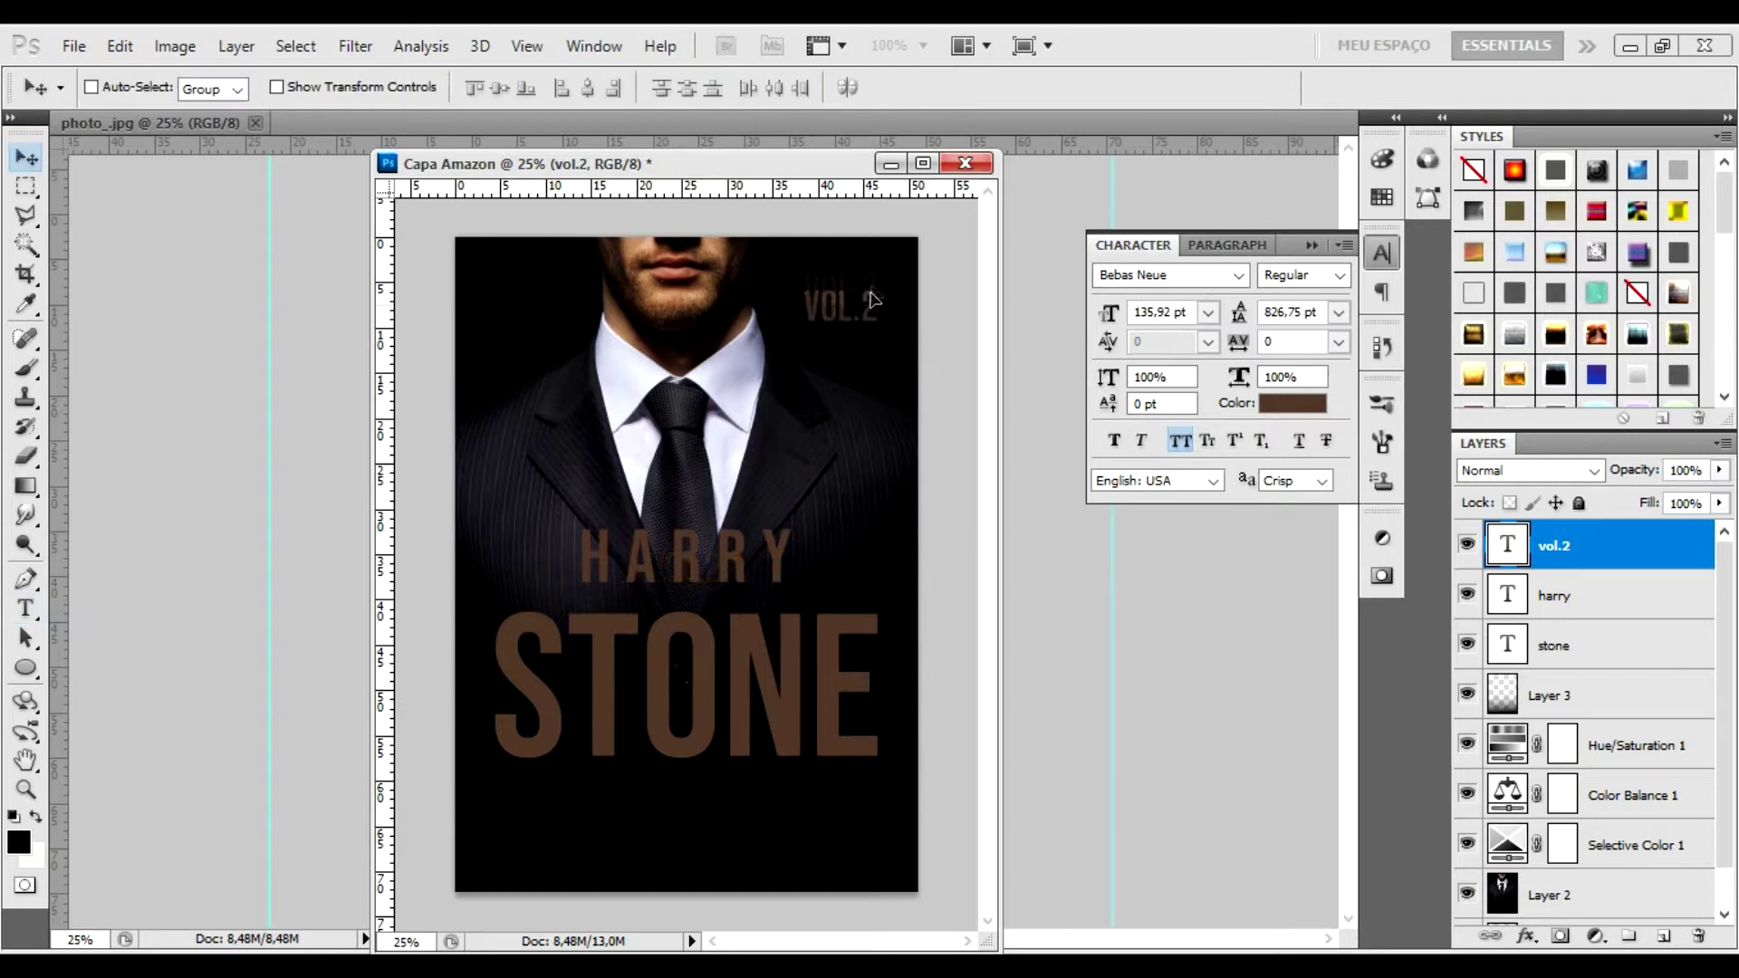
pyautogui.click(1082, 618)
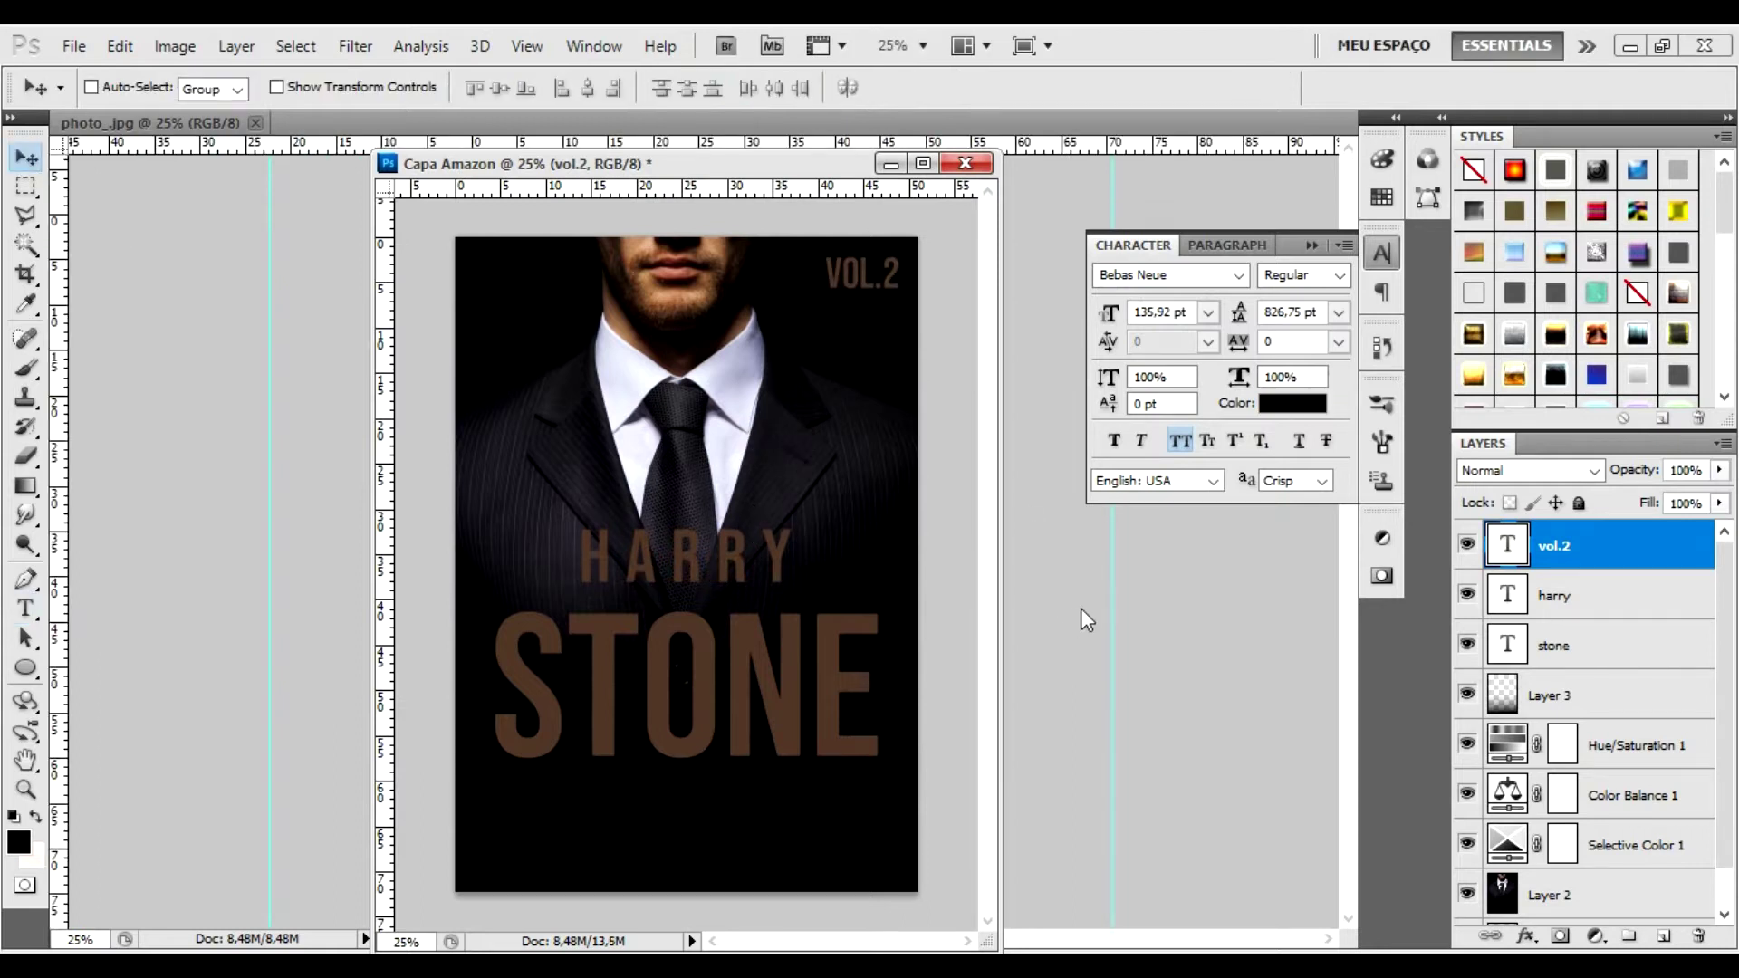
pyautogui.click(75, 45)
# Step: Bring the white logo into Capa Amazon and shrink it to about 54%
pyautogui.press('Escape')
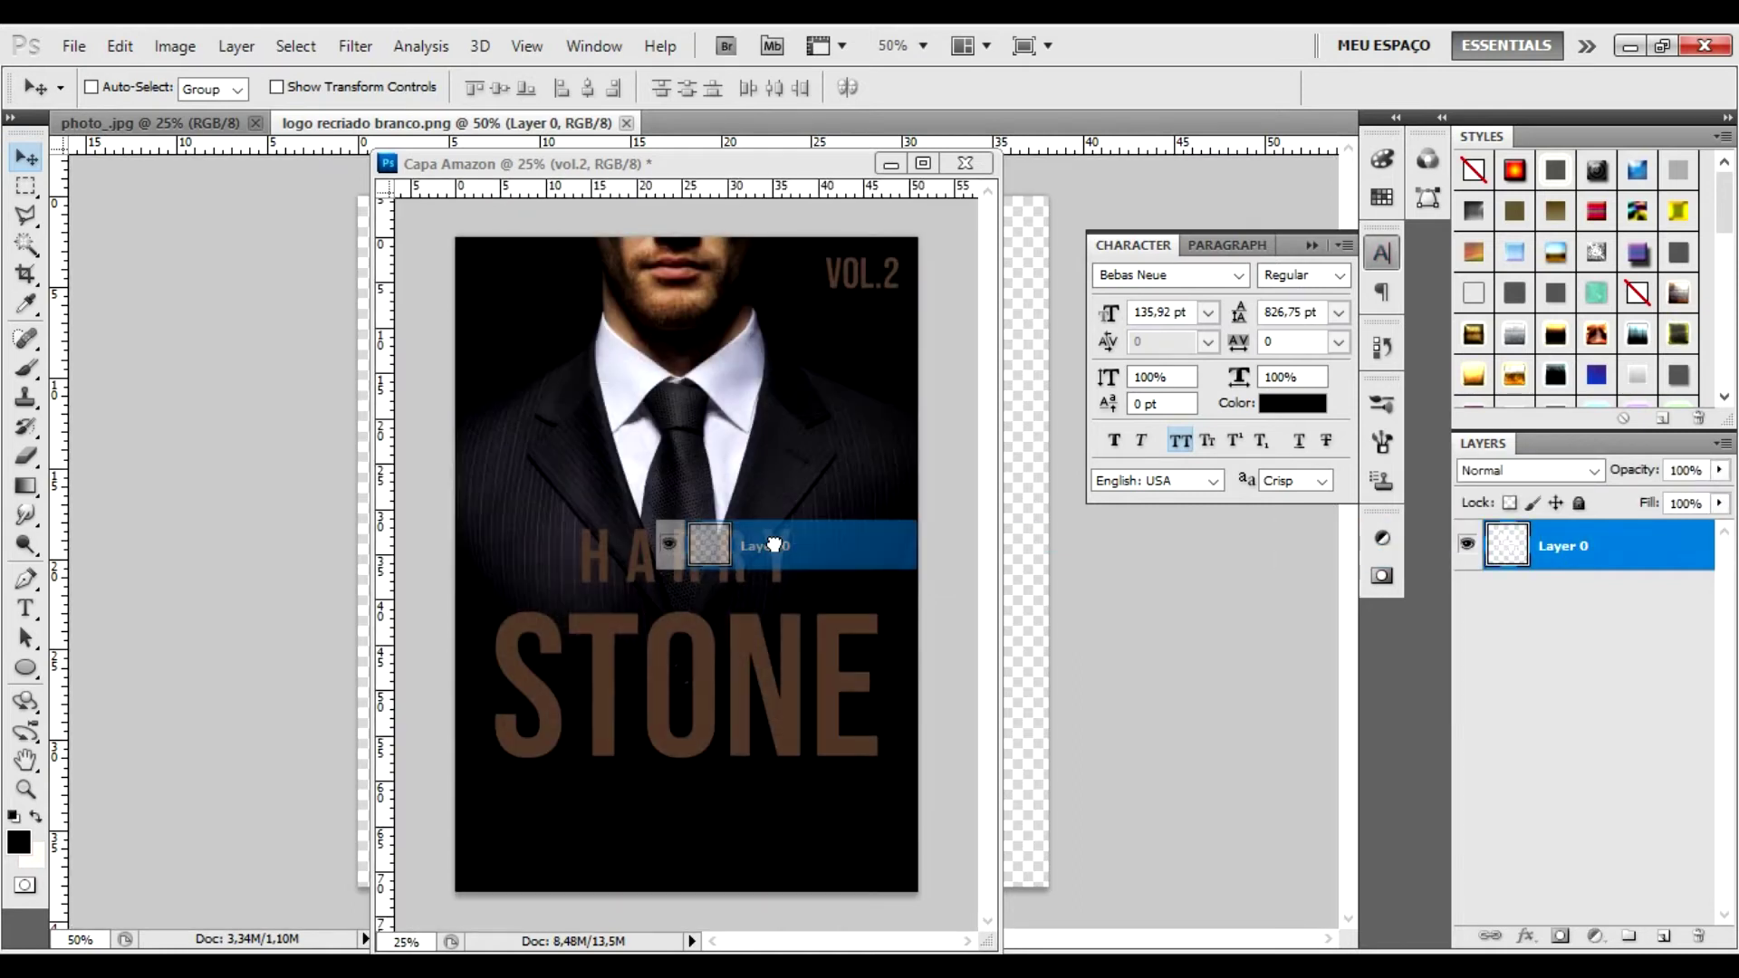
pyautogui.moveTo(1571, 547); pyautogui.dragTo(793, 527)
pyautogui.hotkey('ctrl', 't')
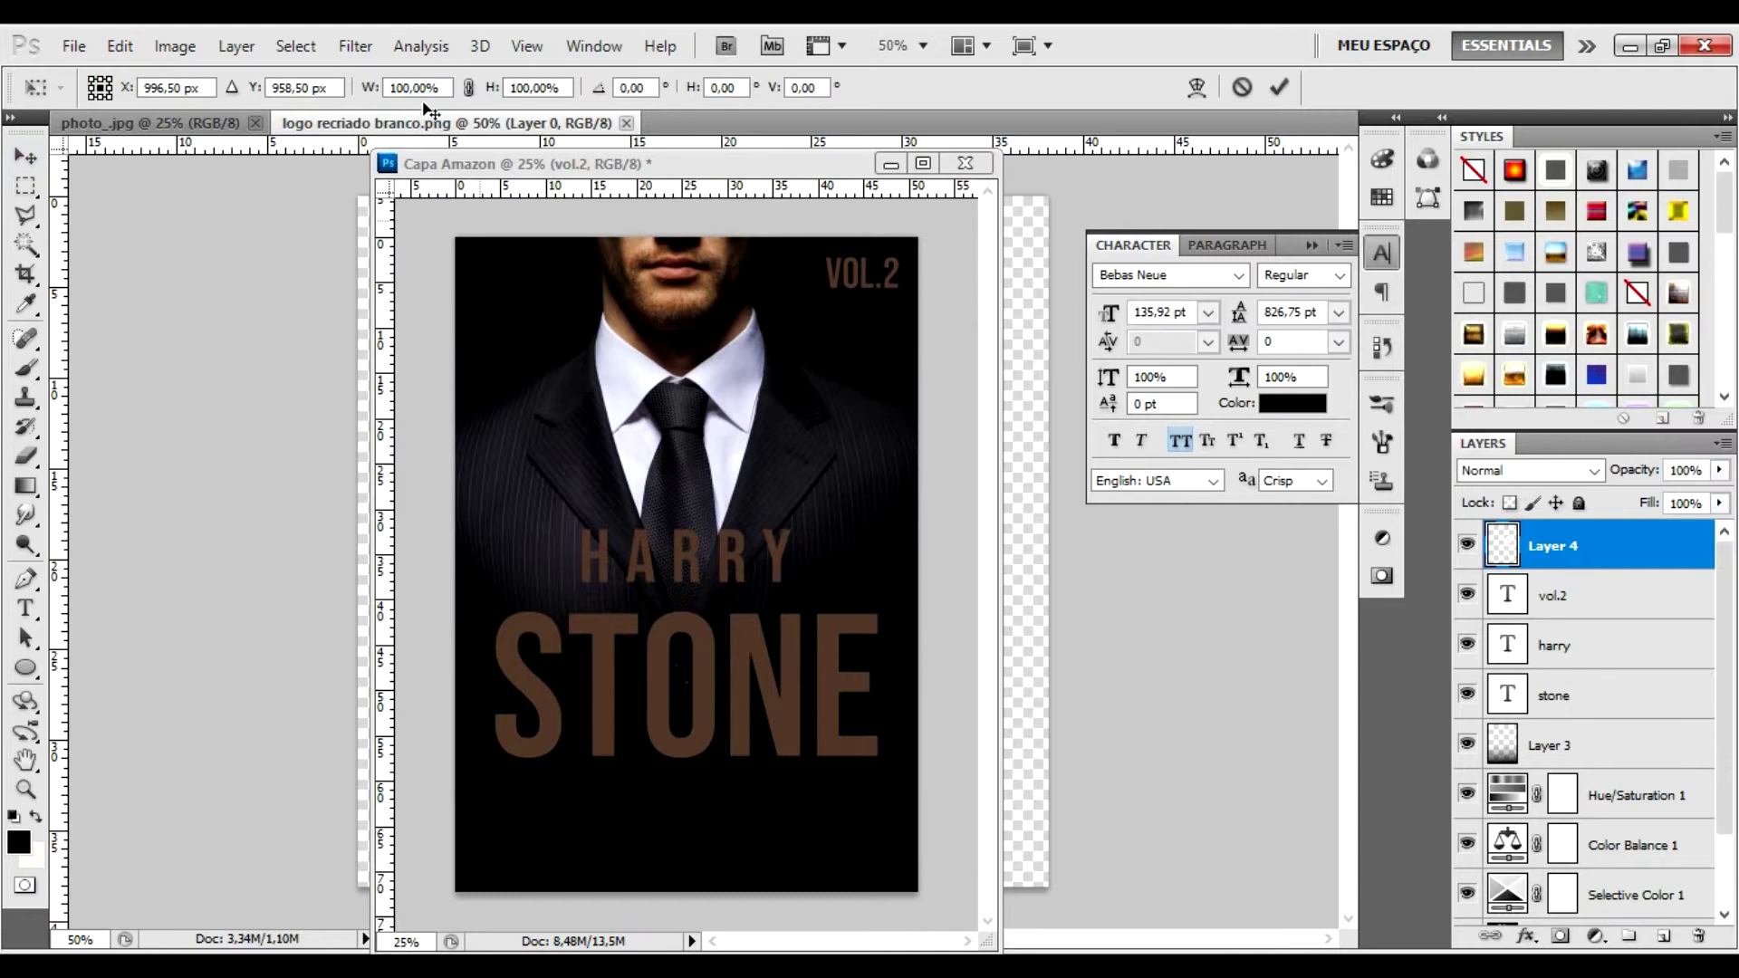
pyautogui.moveTo(652, 428)
pyautogui.mouseDown()
pyautogui.moveTo(789, 555)
pyautogui.moveTo(647, 797)
pyautogui.mouseUp()
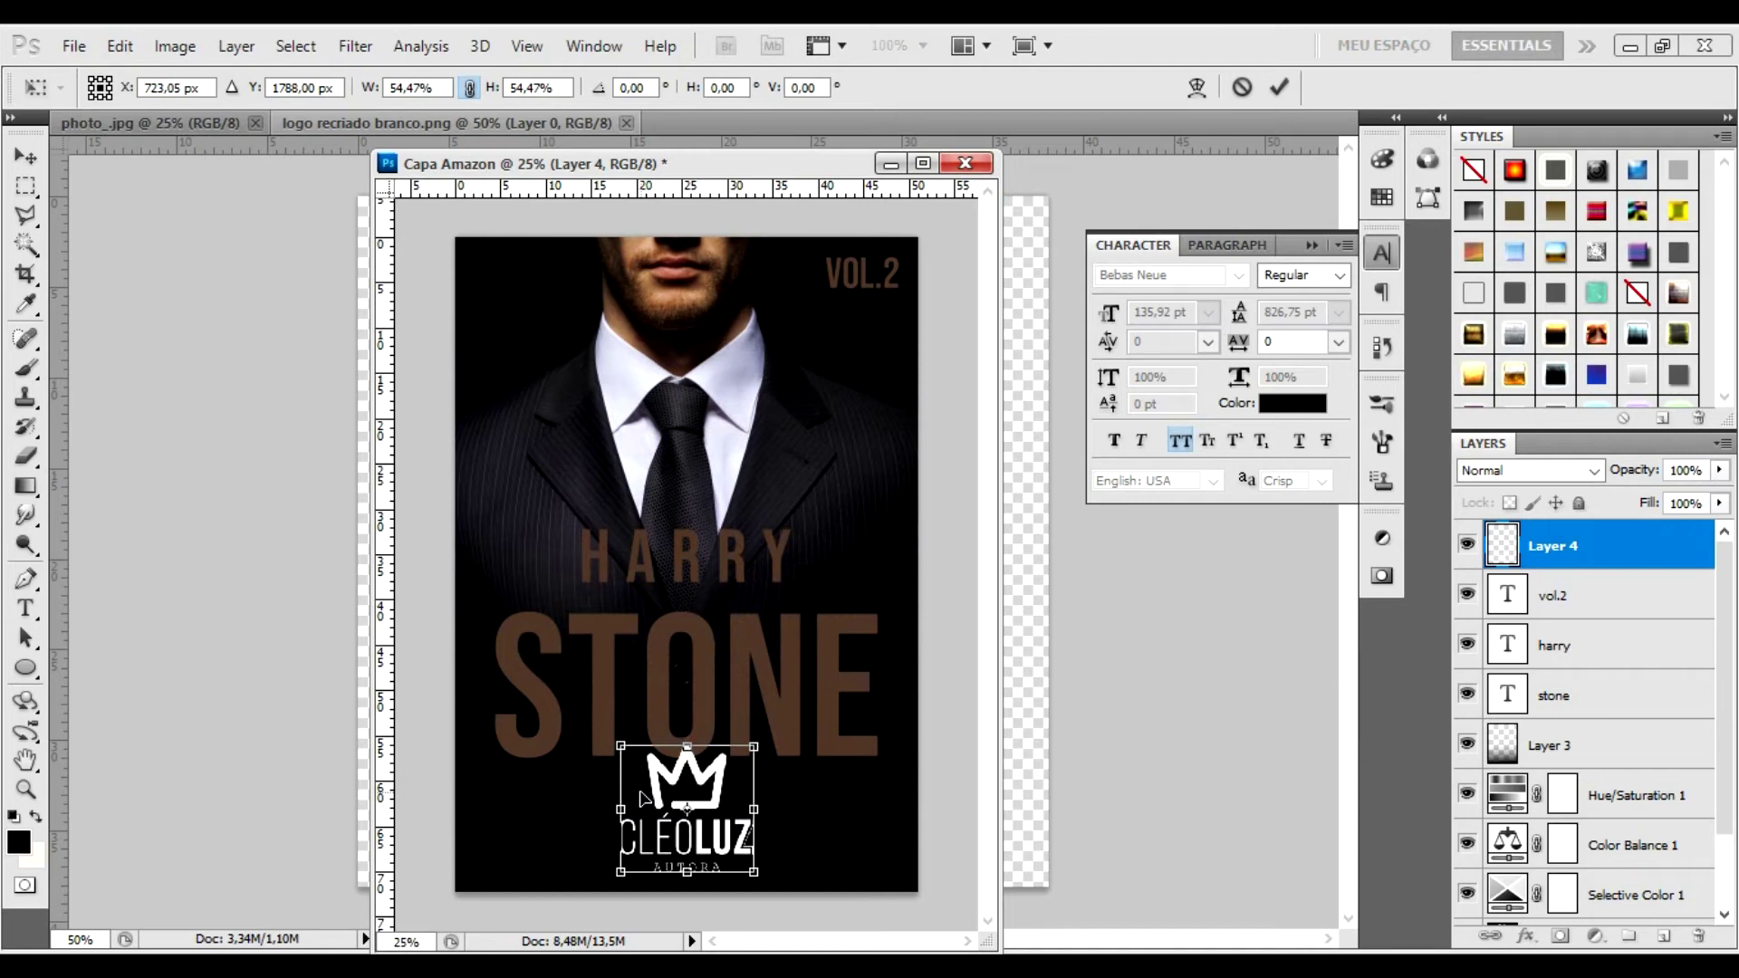
pyautogui.press('Return')
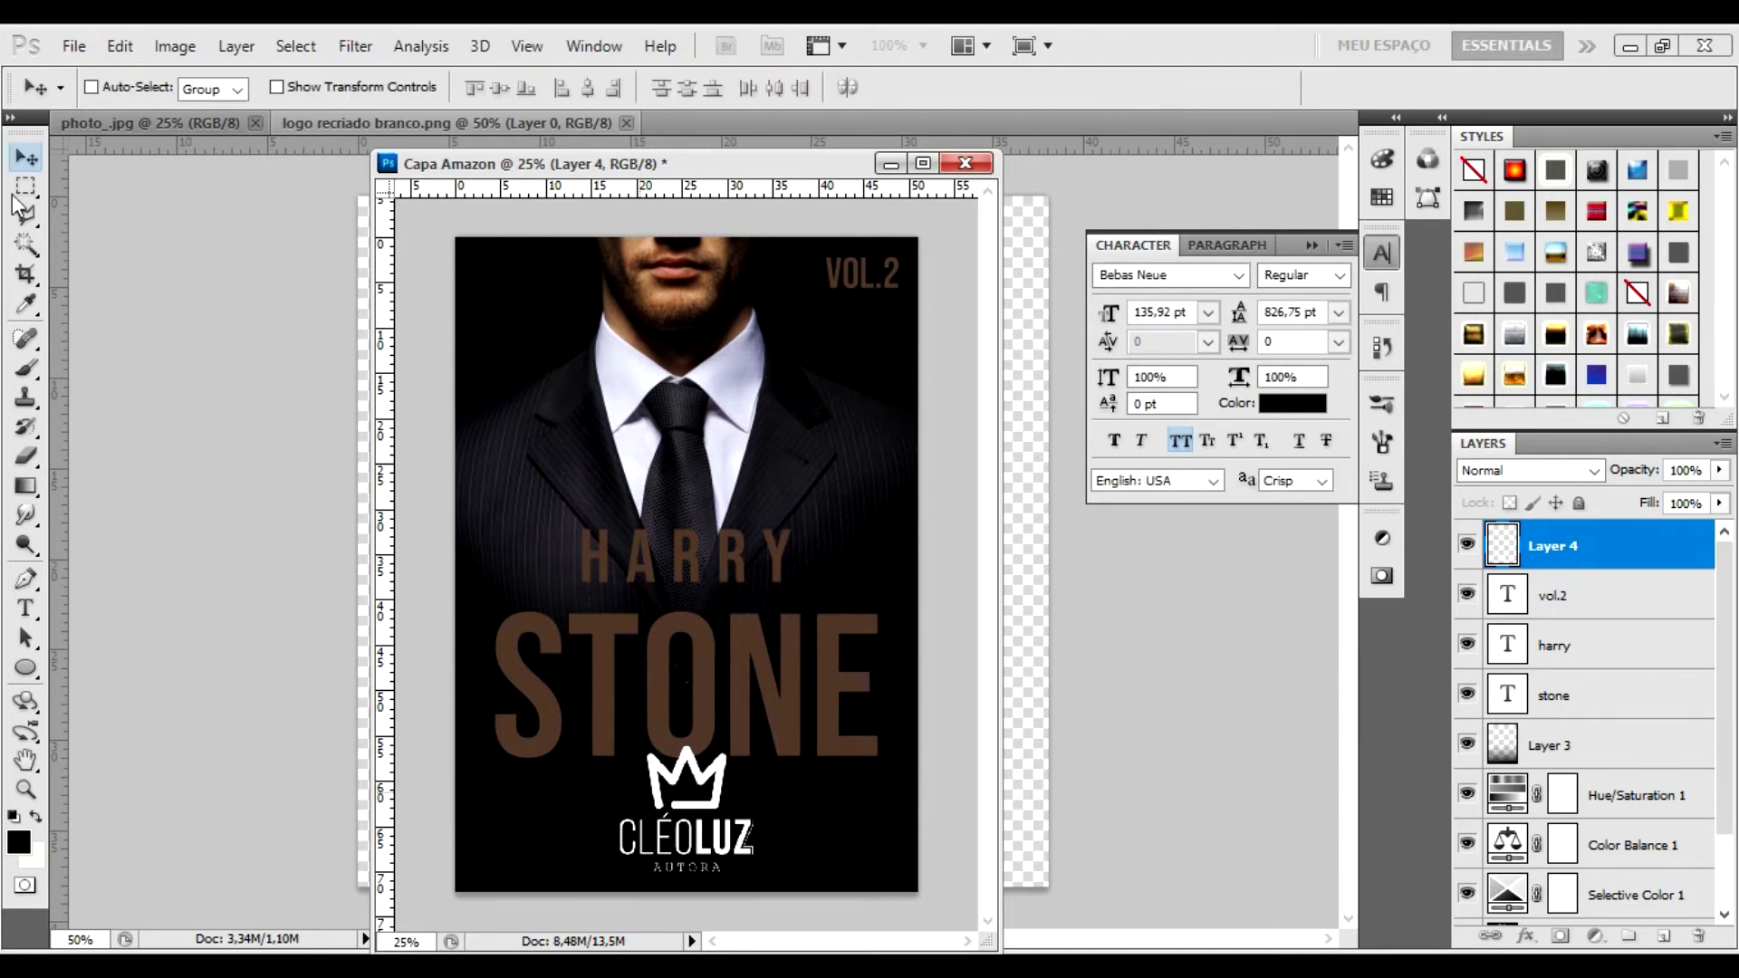
# Step: Delete the logo's crown and AUTORA line, then nudge CLÉOLUZ slightly up
pyautogui.press('m')
pyautogui.moveTo(524, 732); pyautogui.dragTo(806, 810)
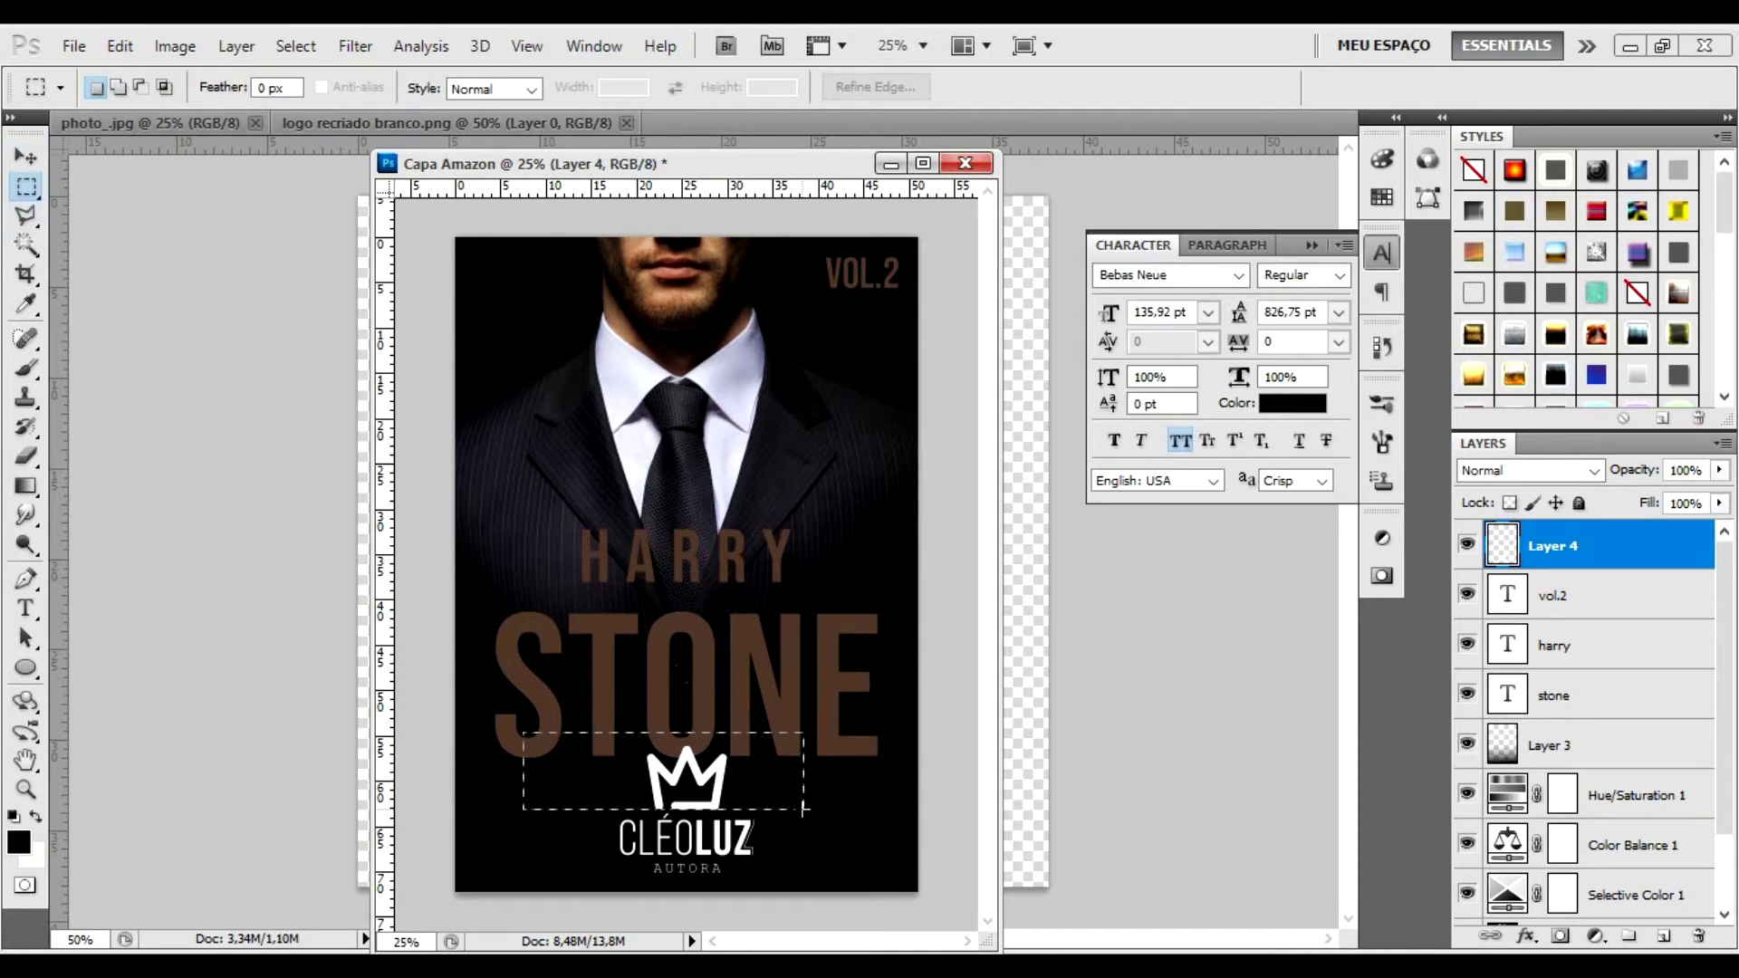
pyautogui.hotkey('ctrl', 'h')
pyautogui.press('Delete')
pyautogui.hotkey('ctrl', 'd')
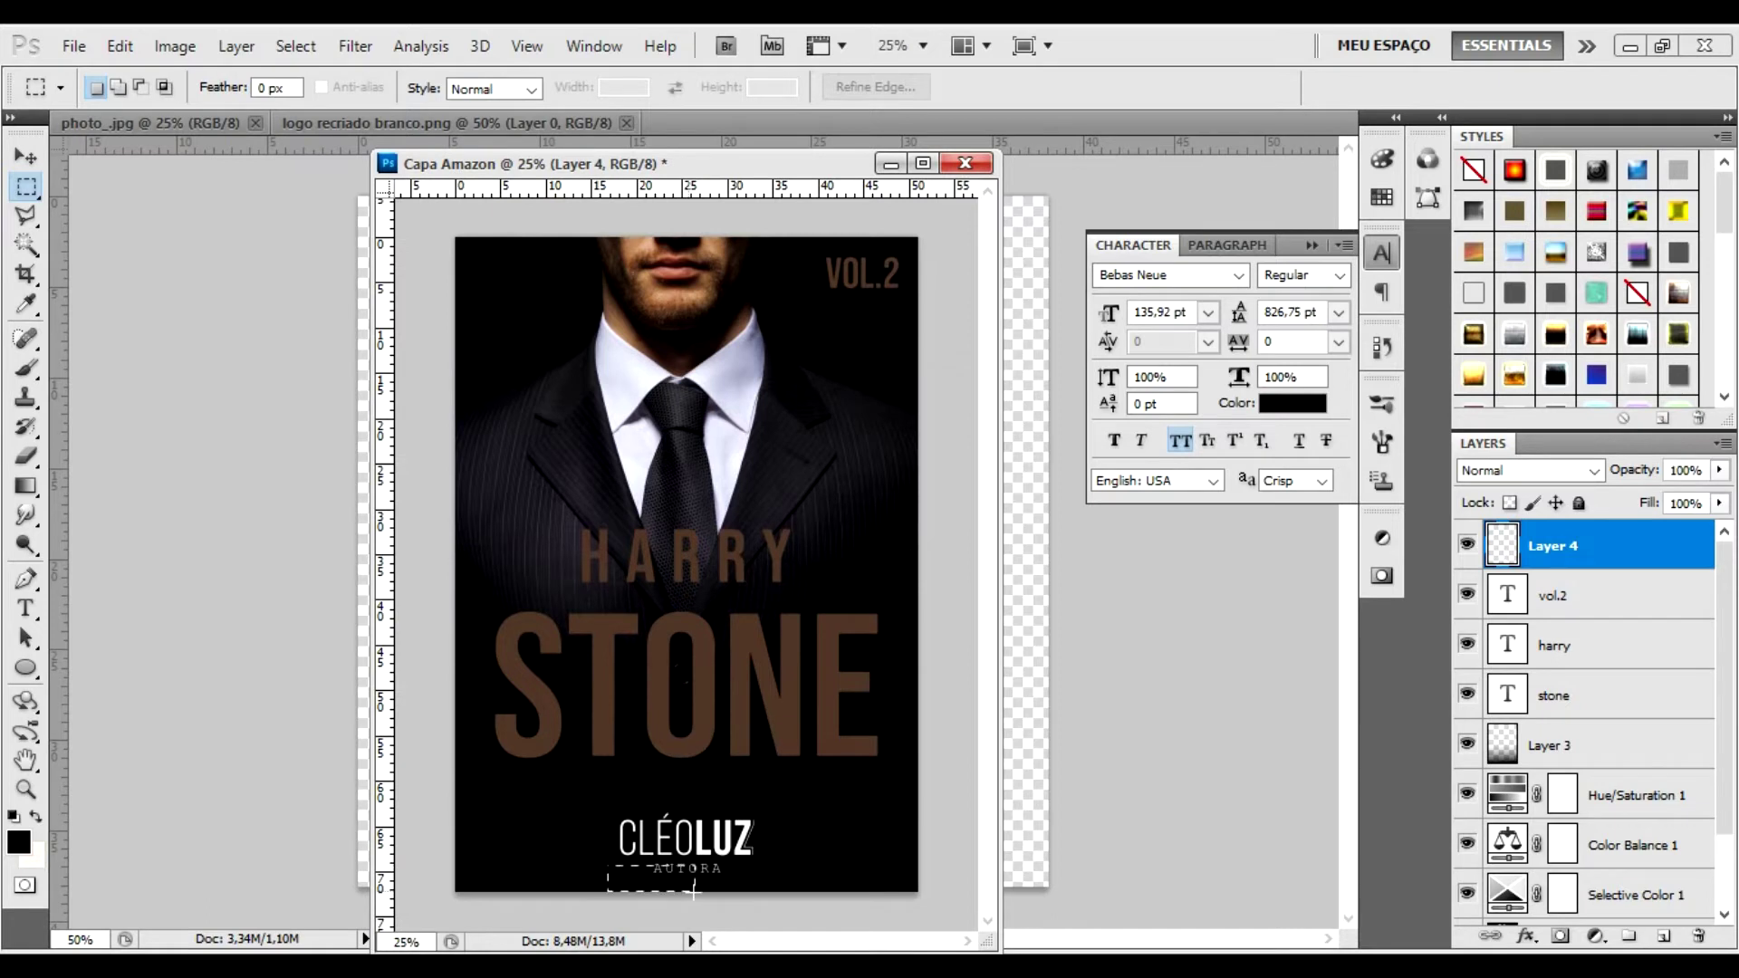
pyautogui.moveTo(633, 866); pyautogui.dragTo(634, 863)
pyautogui.click(735, 896)
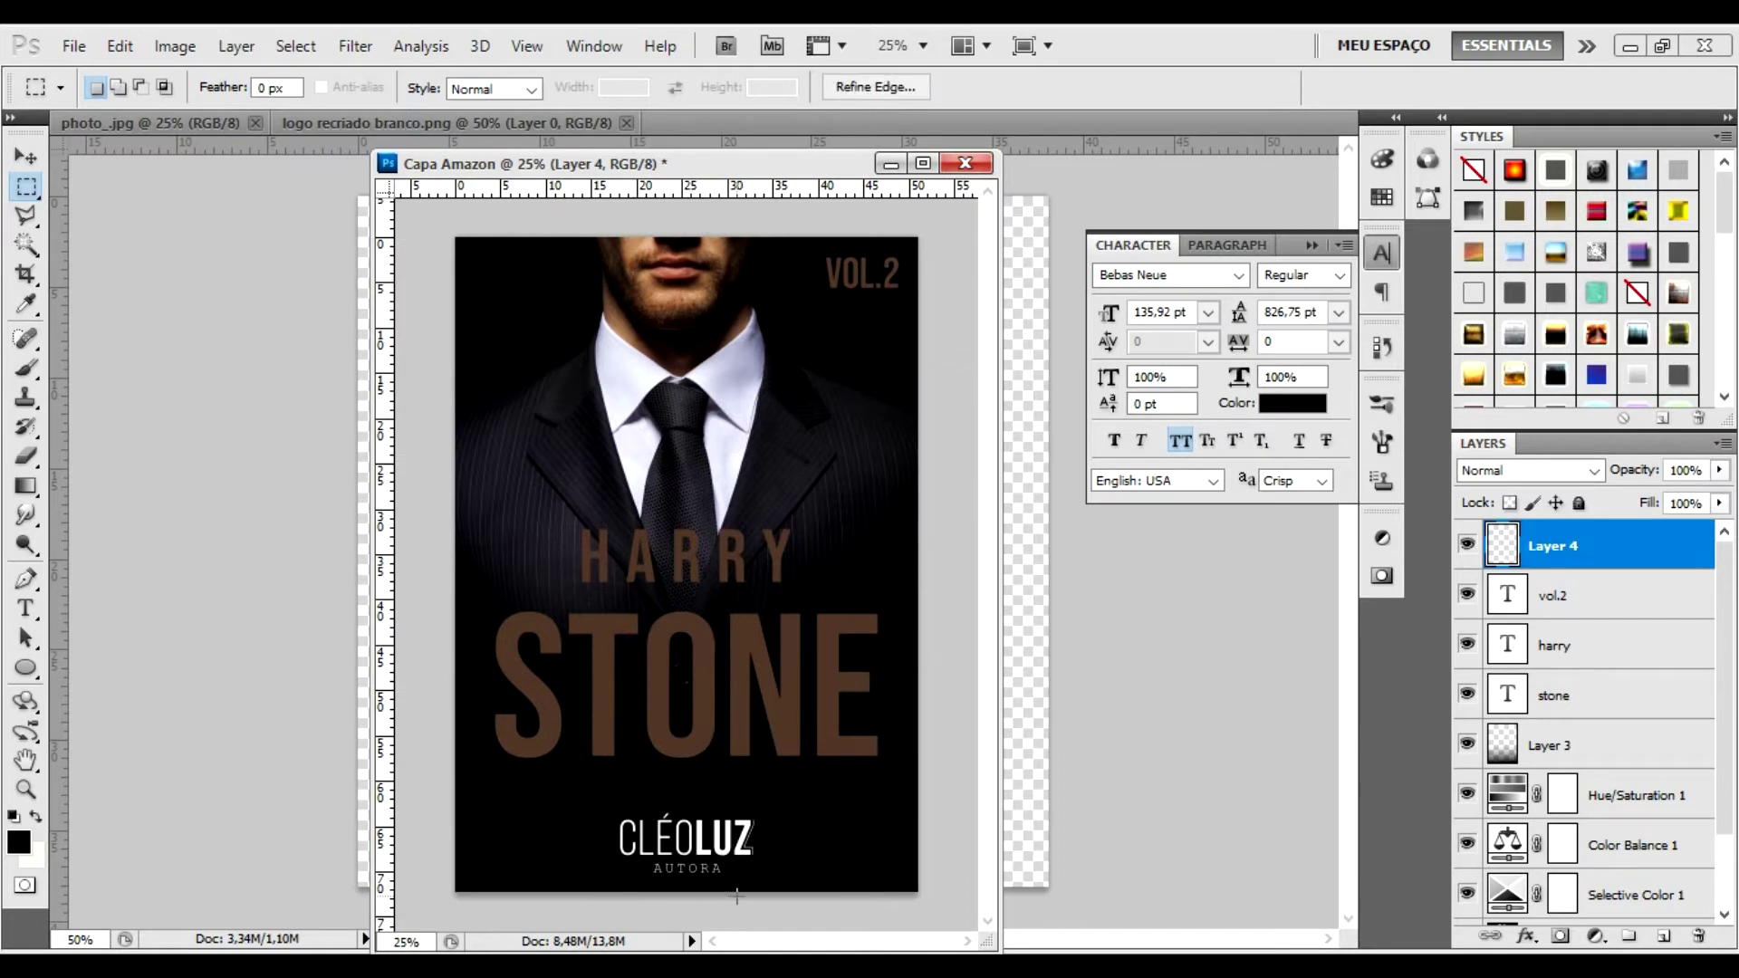
pyautogui.press('Delete')
pyautogui.hotkey('ctrl', 'd')
pyautogui.press('v')
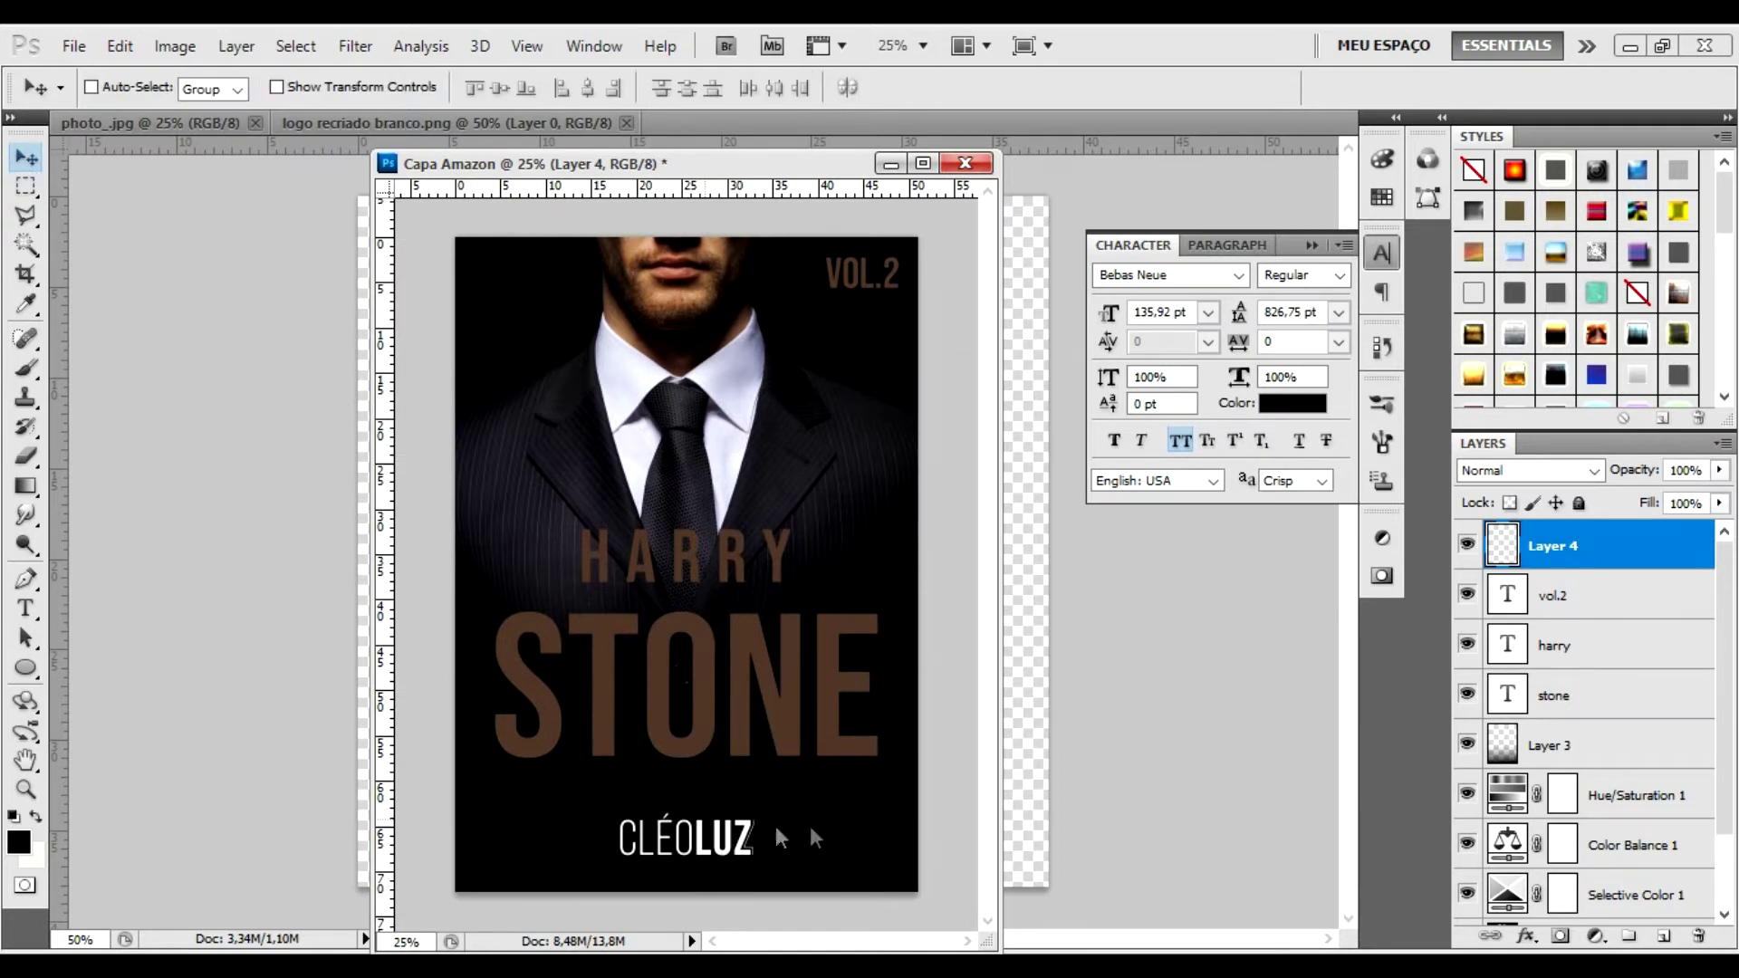
pyautogui.moveTo(809, 825); pyautogui.dragTo(757, 806)
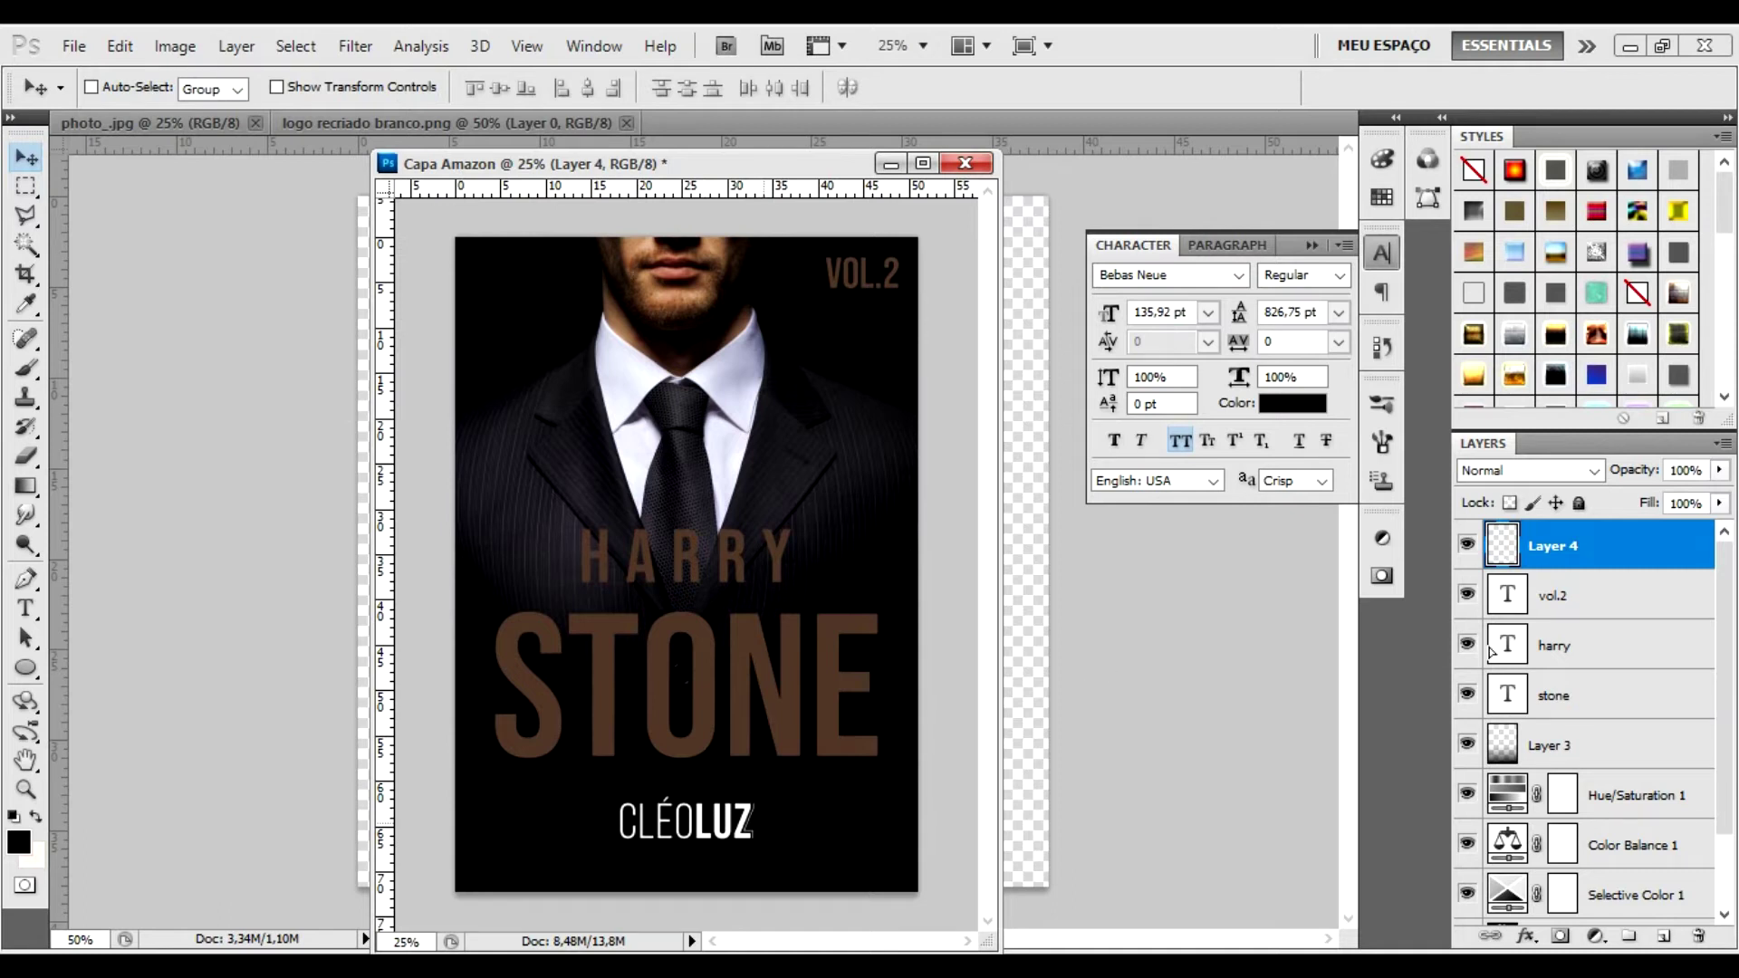
# Step: Open the gold texture image gold.jpg
pyautogui.click(65, 46)
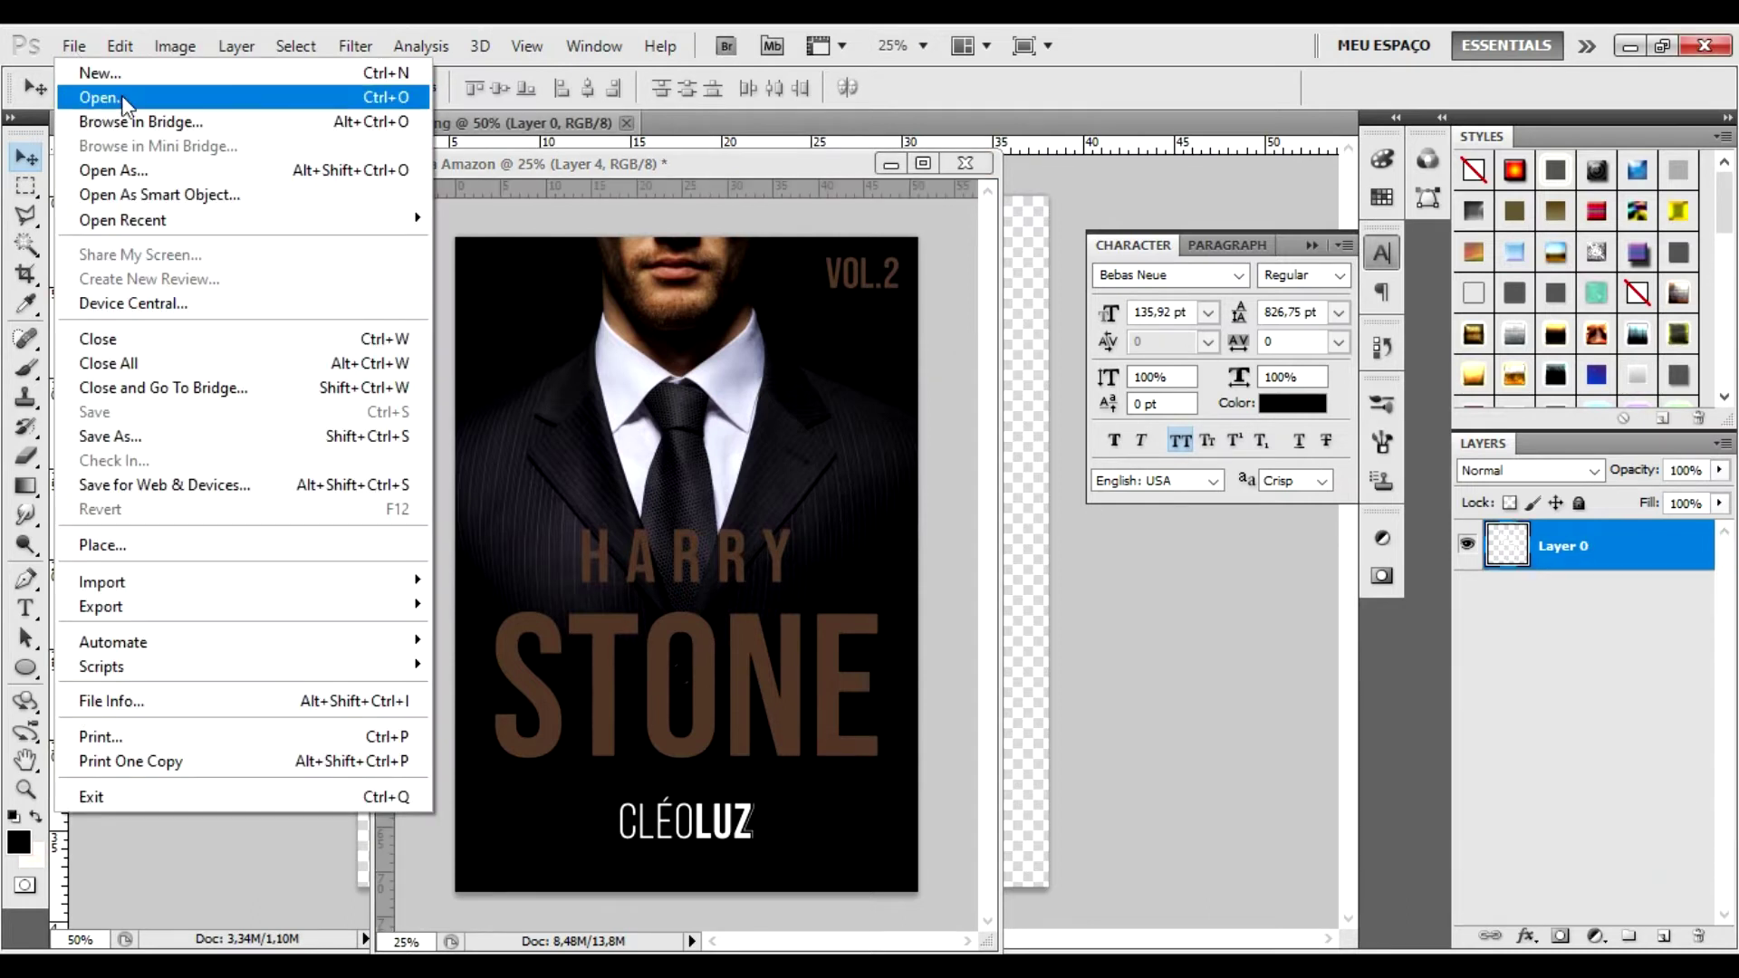
pyautogui.click(121, 95)
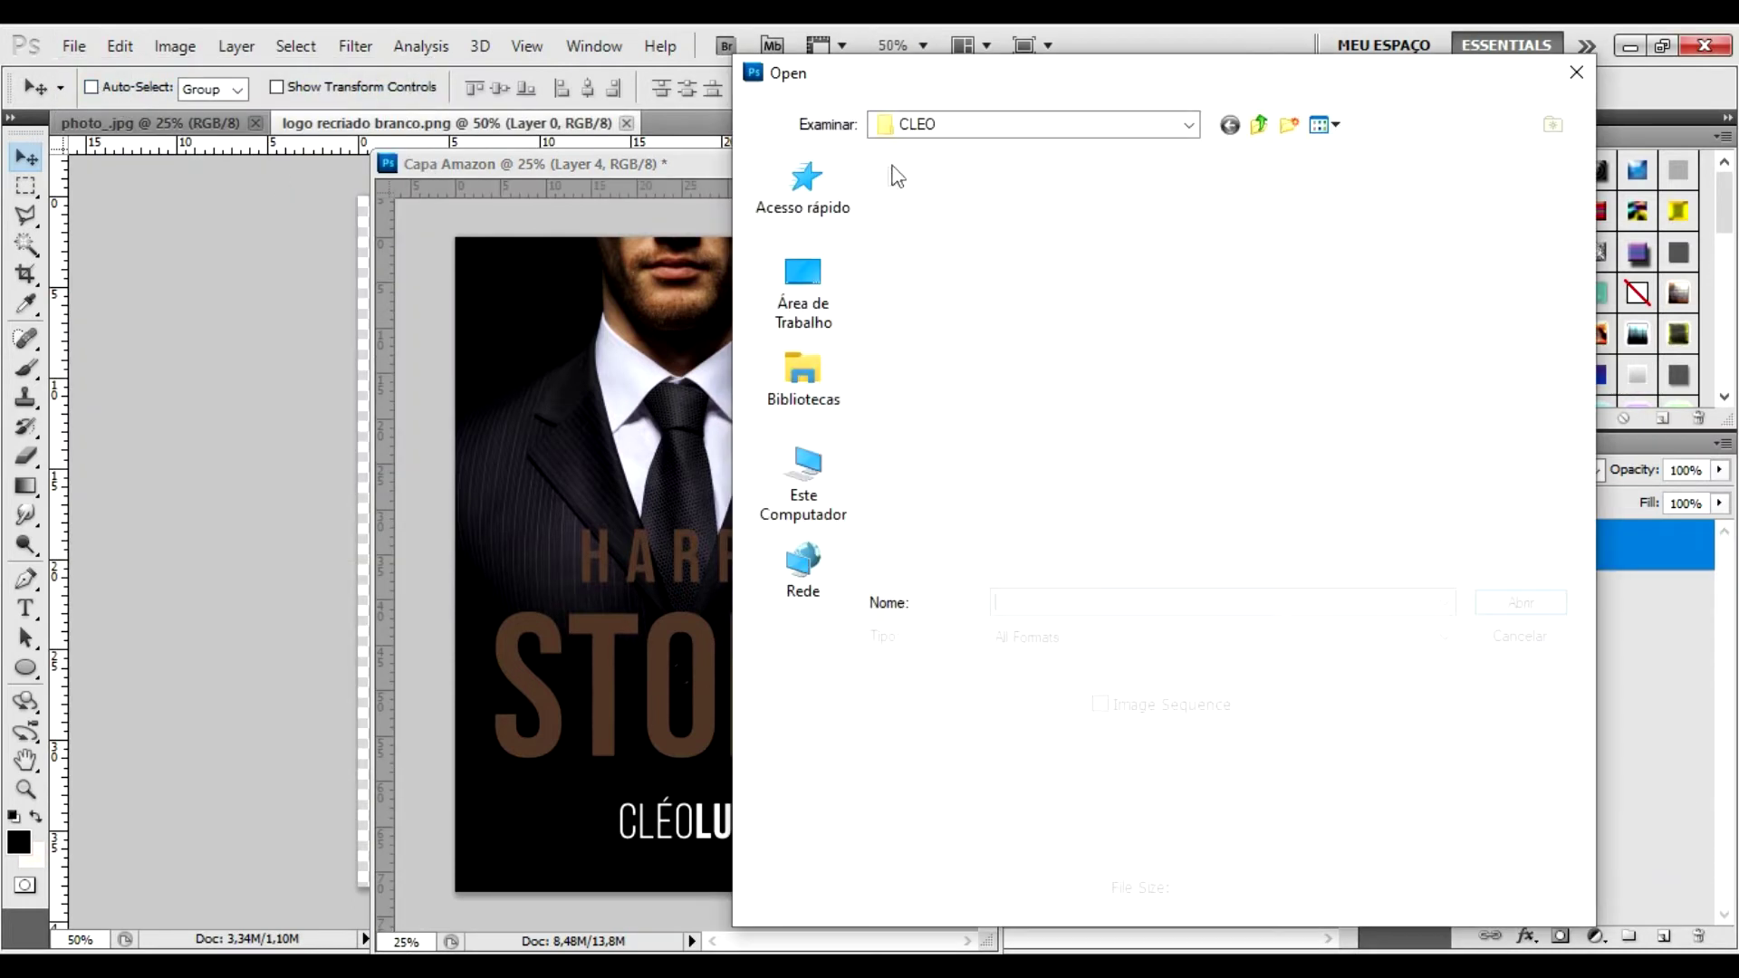
pyautogui.scroll(-5, 1345, 380)
pyautogui.scroll(-5, 1346, 380)
pyautogui.scroll(5, 1345, 381)
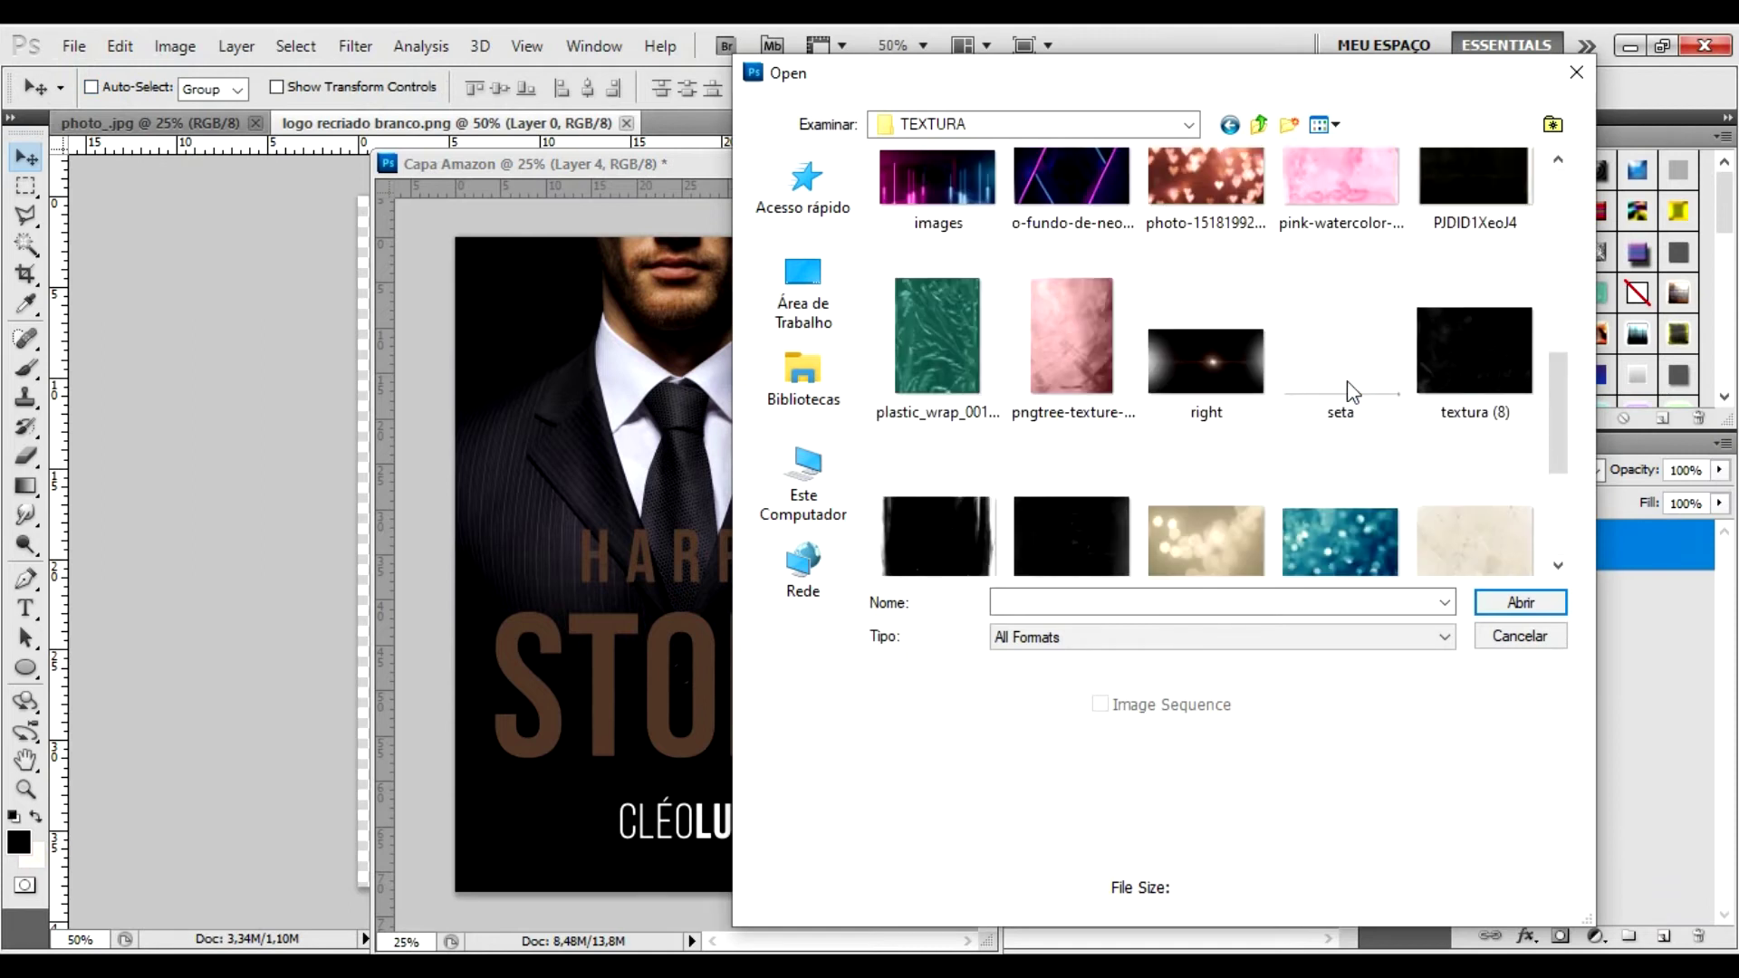
pyautogui.scroll(5, 1345, 380)
pyautogui.doubleClick(1438, 263)
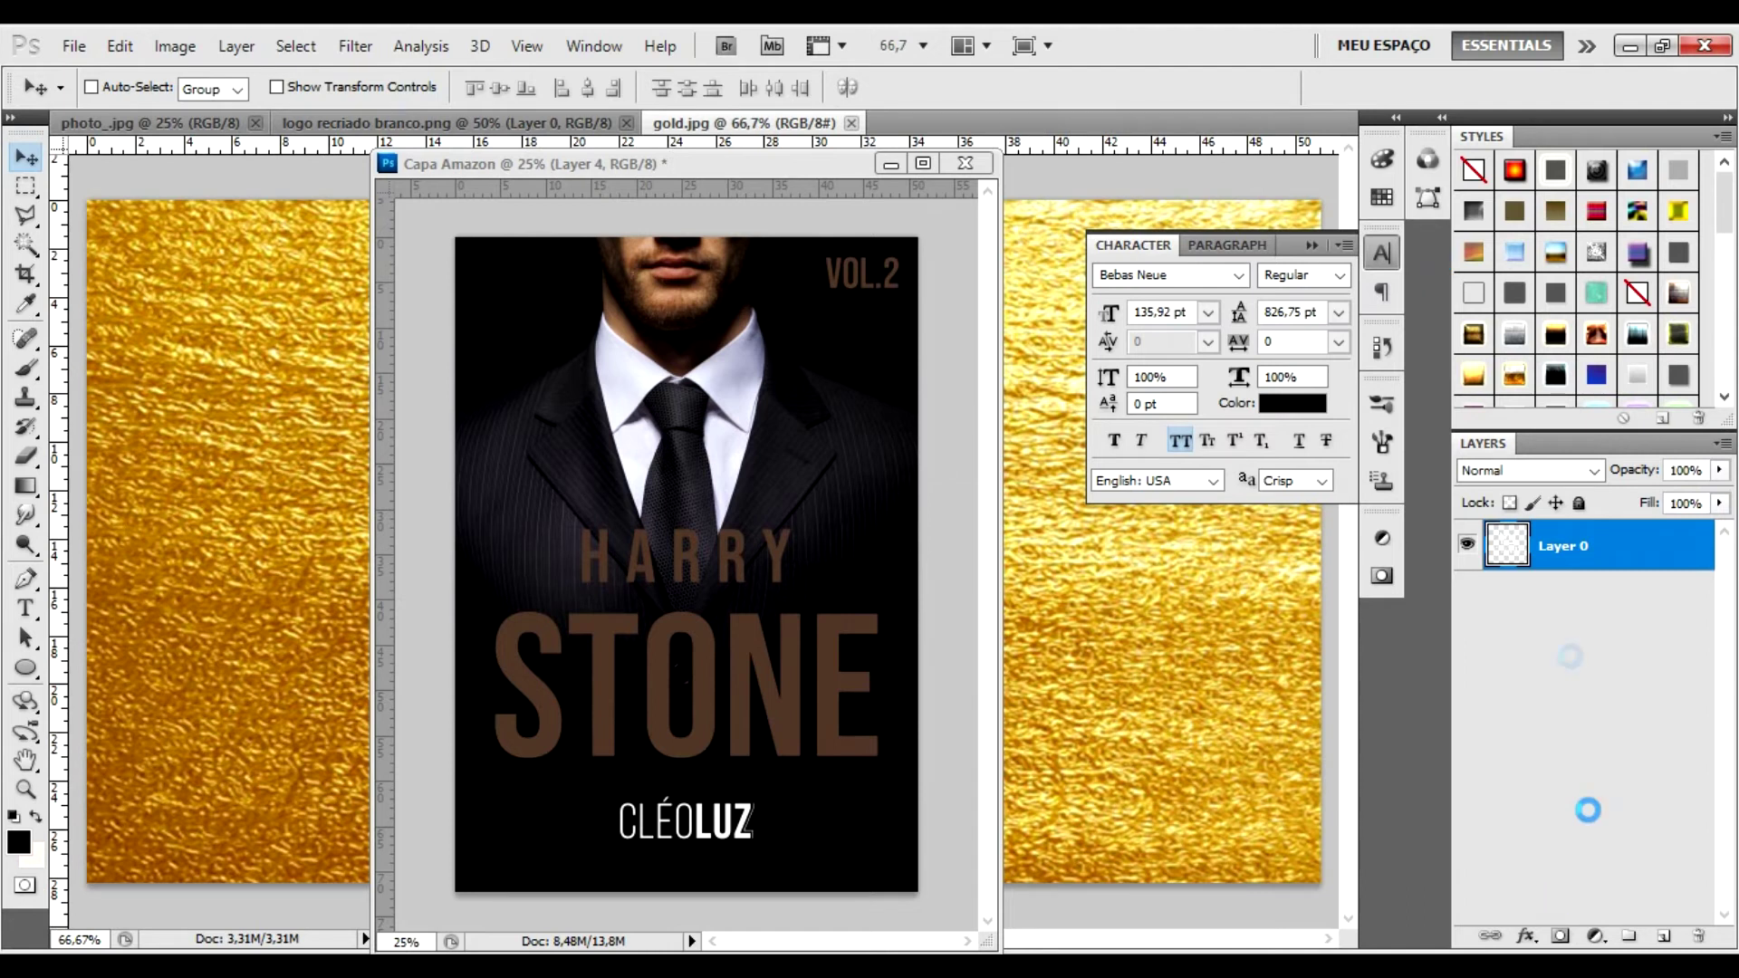
# Step: Copy the gold texture into the cover above stone and clip it to the STONE text
pyautogui.moveTo(1576, 537); pyautogui.dragTo(861, 516)
pyautogui.moveTo(1538, 577); pyautogui.dragTo(1591, 702)
pyautogui.rightClick(1593, 716)
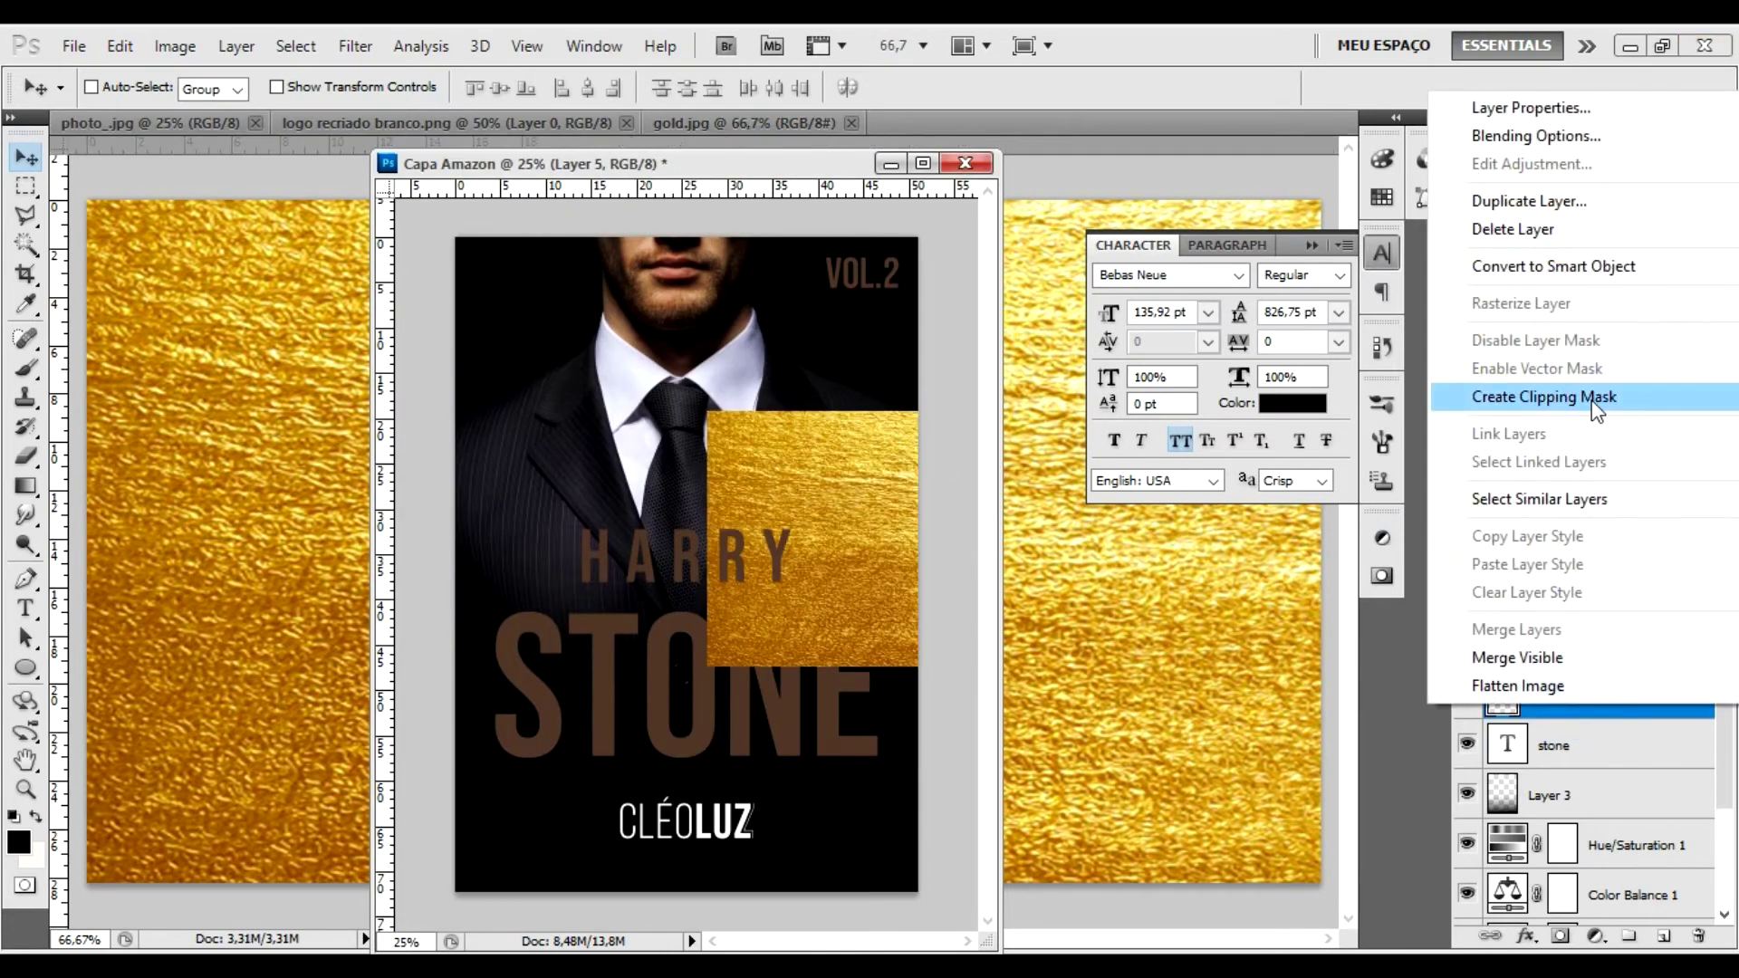
pyautogui.click(1544, 397)
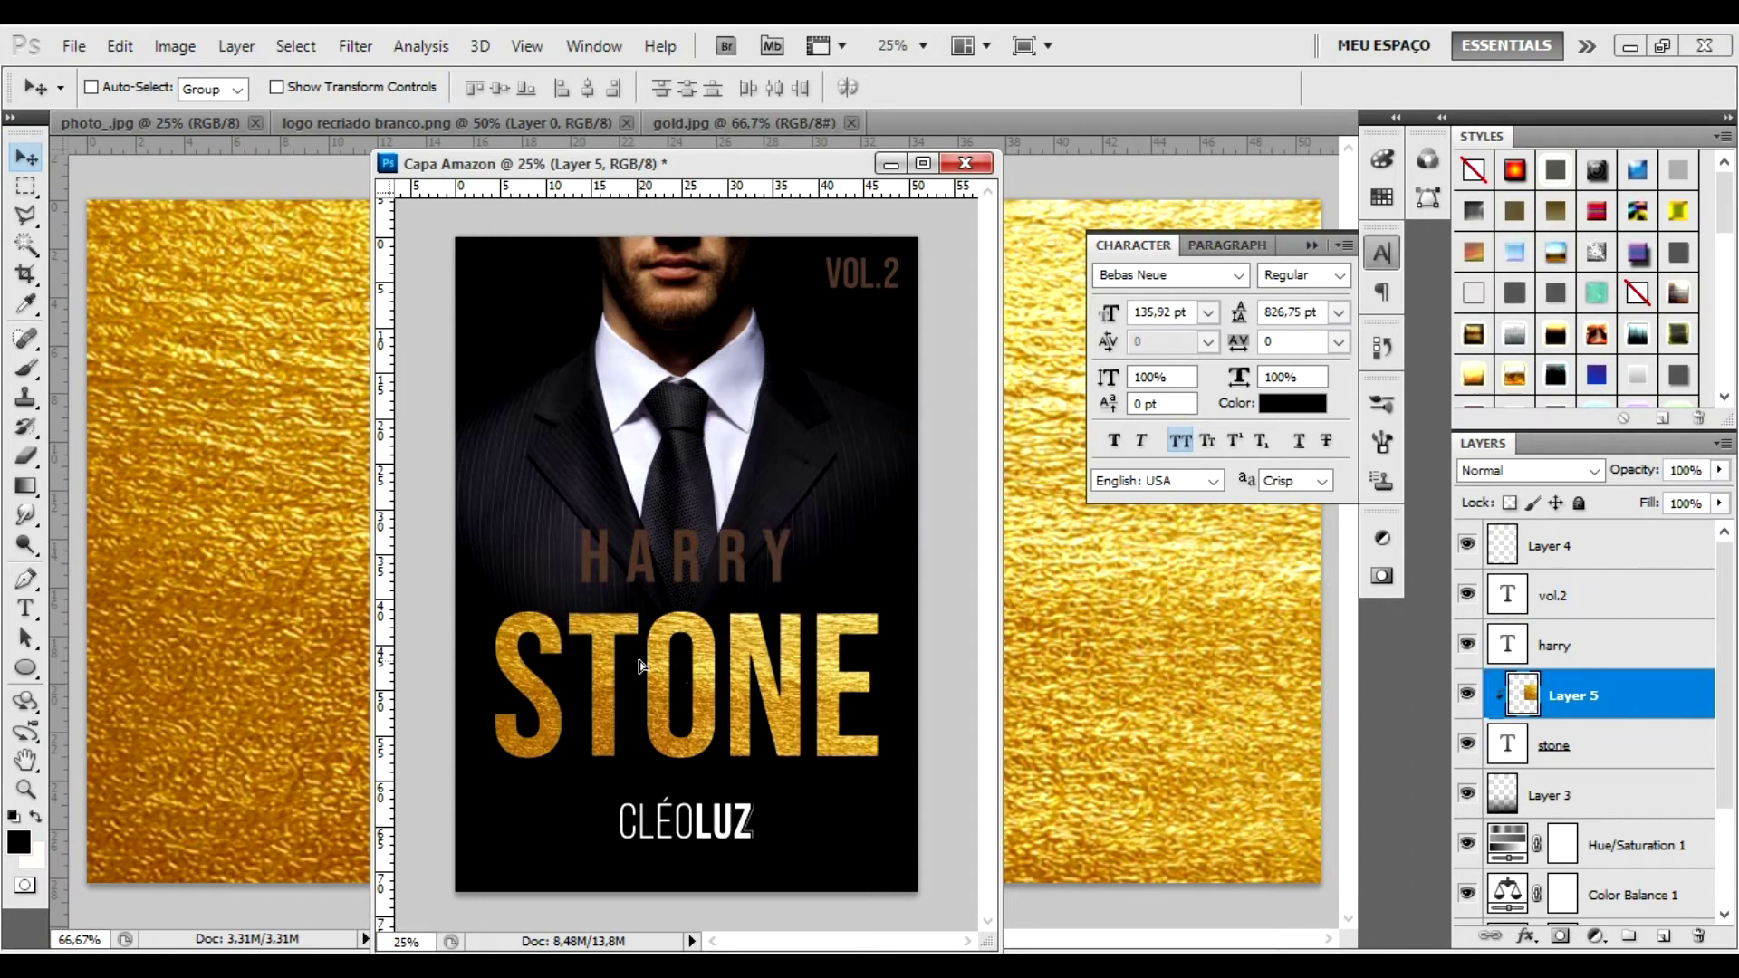
# Step: Add a Hue/Saturation adjustment layer above the gold texture
pyautogui.click(1595, 936)
pyautogui.click(1617, 664)
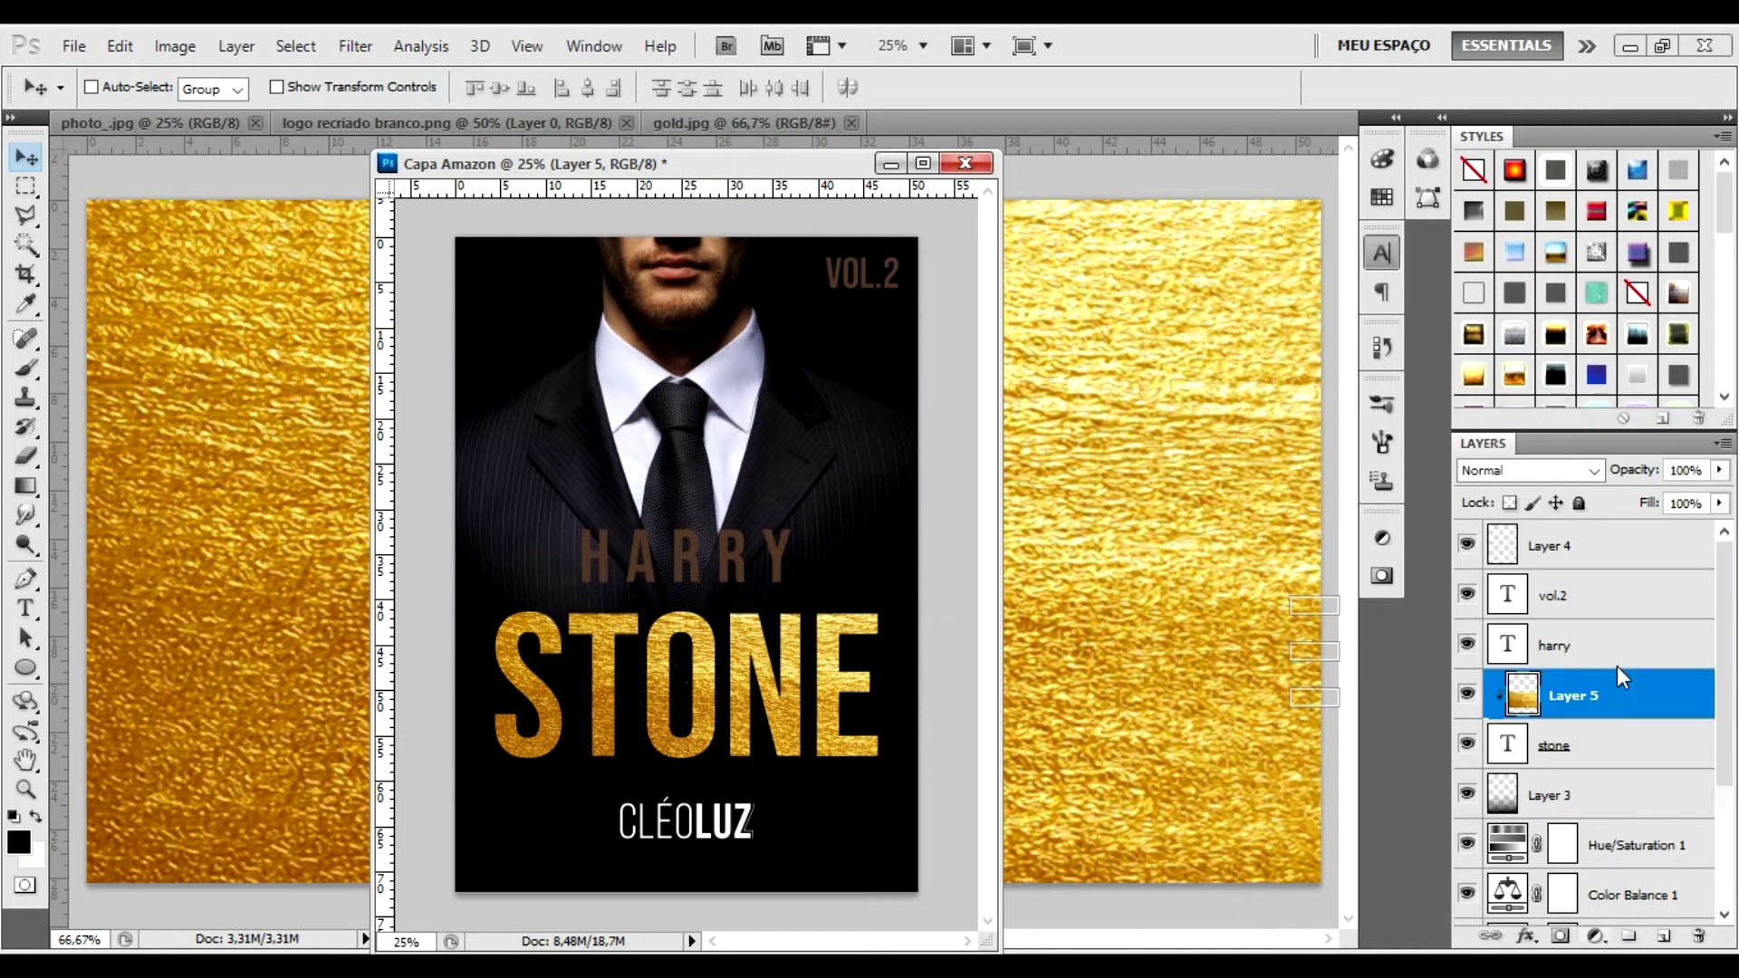
pyautogui.rightClick(1625, 713)
# Step: Clip the Hue/Saturation layer to the gold texture and lower its saturation to about -33
pyautogui.click(1629, 377)
pyautogui.moveTo(1222, 678); pyautogui.dragTo(1182, 681)
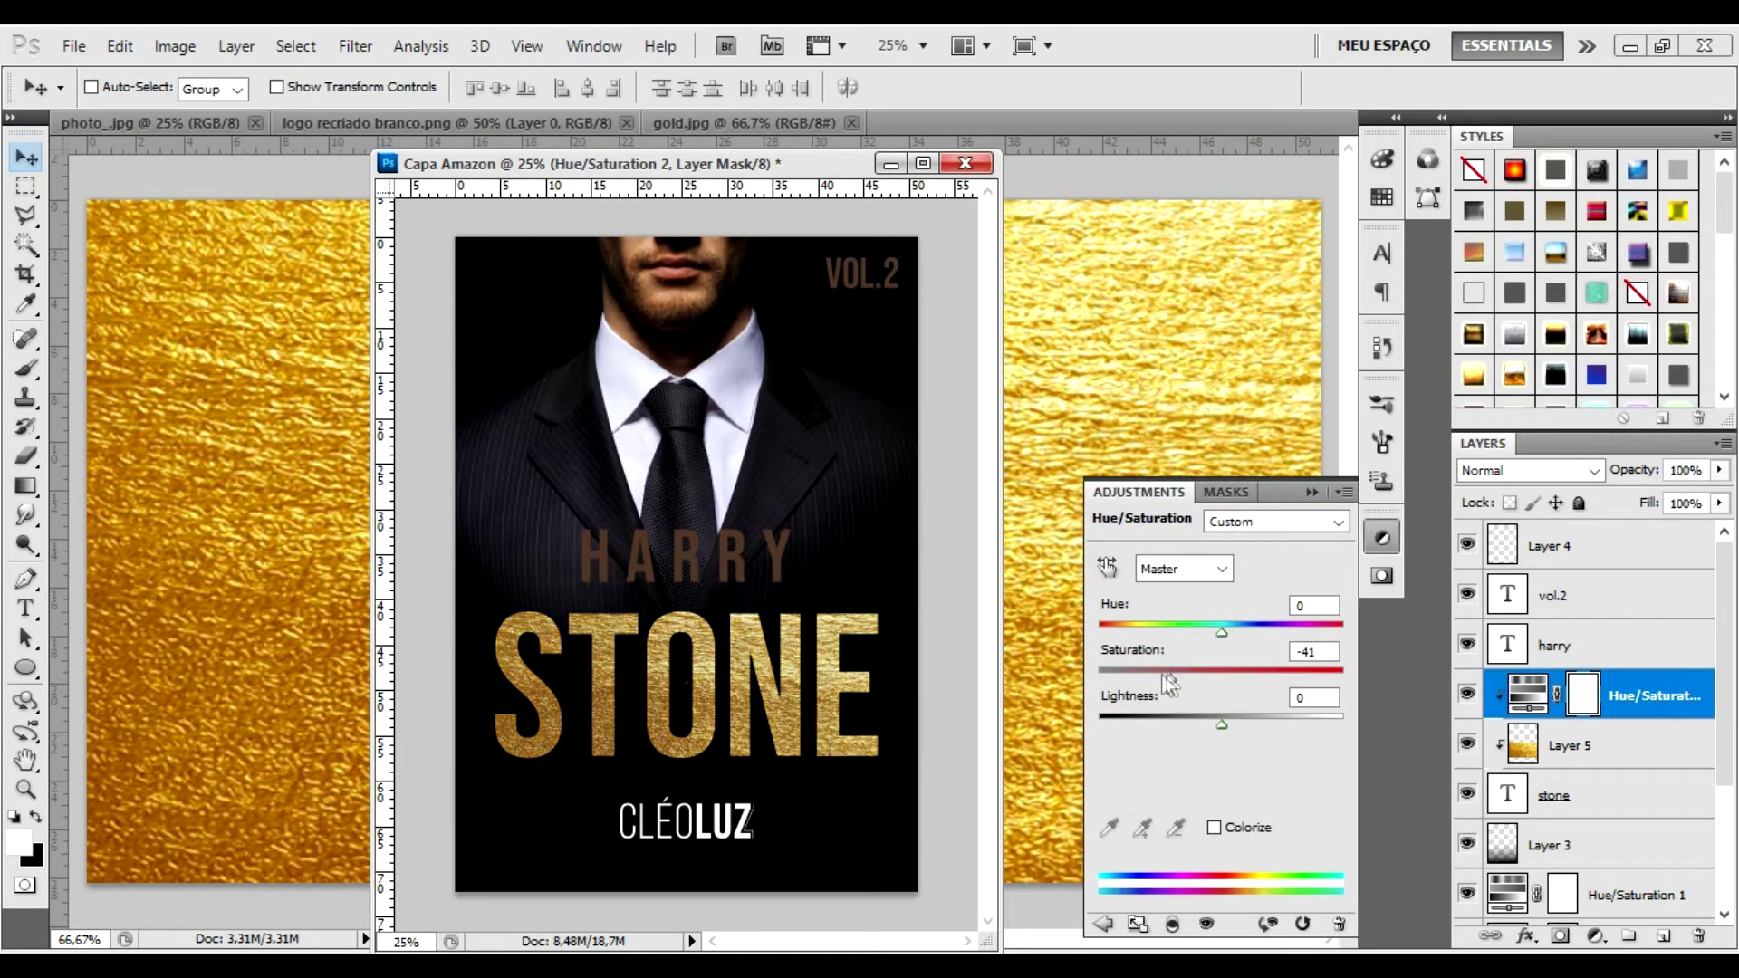
pyautogui.moveTo(1150, 672); pyautogui.dragTo(1179, 676)
pyautogui.click(1381, 537)
# Step: Duplicate the gold texture Layer 5 together with its Hue/Saturation layer
pyautogui.click(1607, 650)
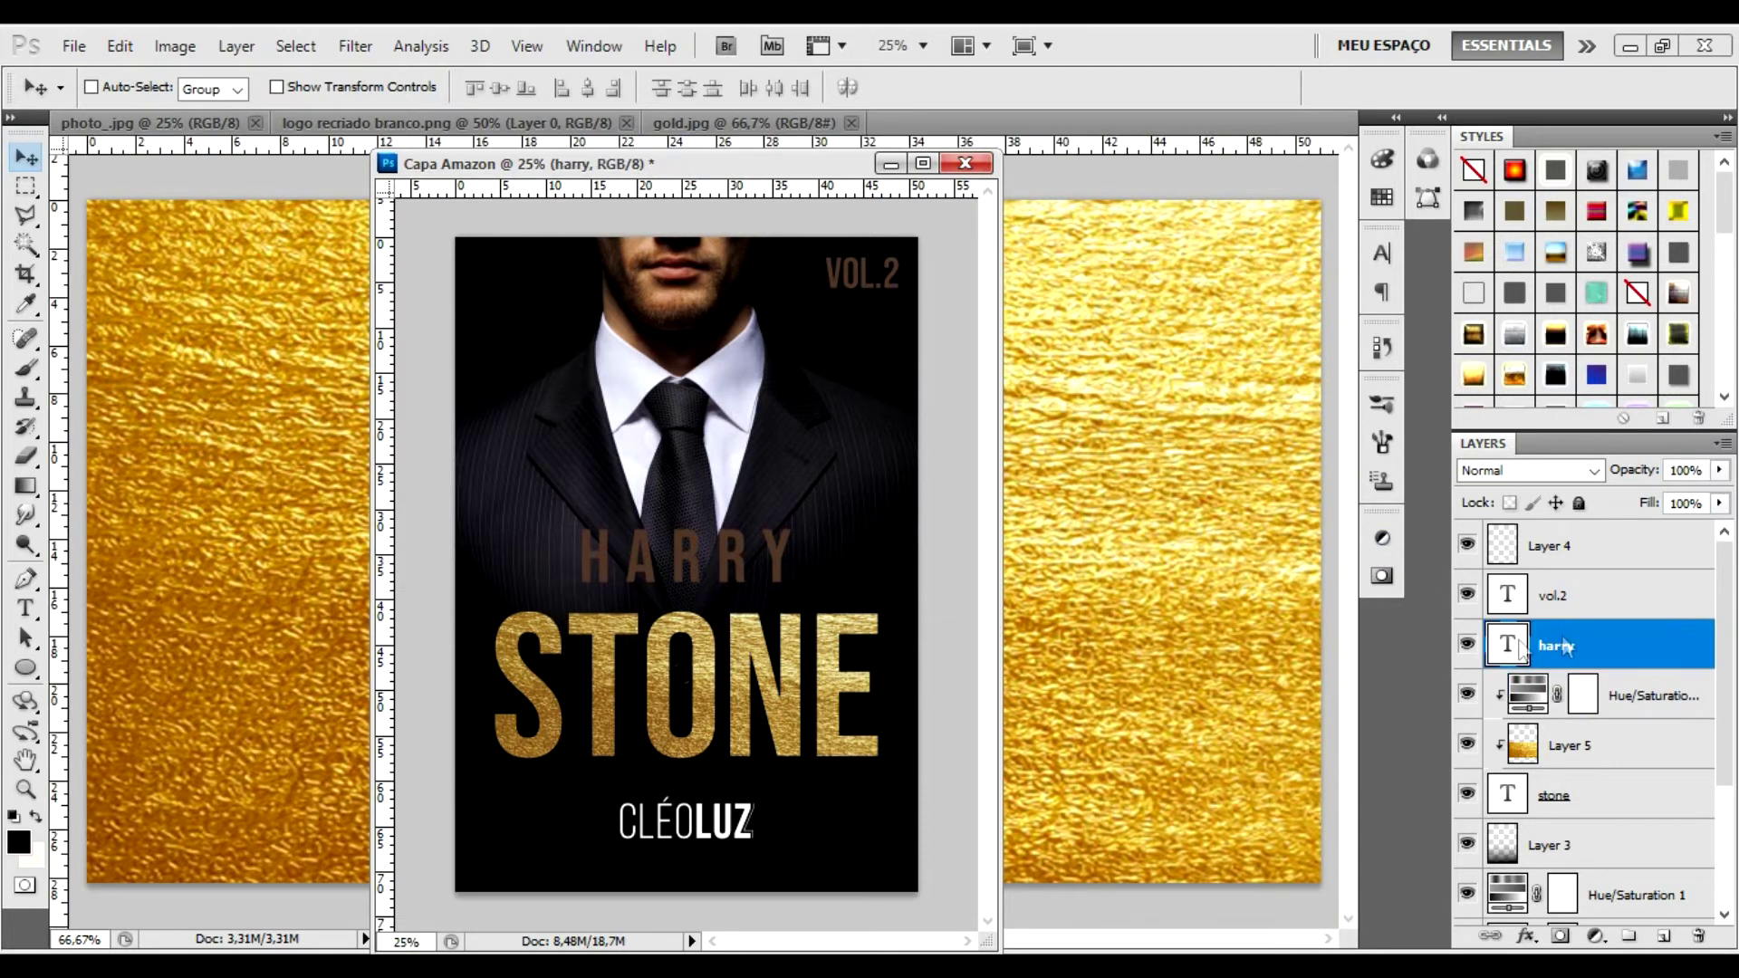
pyautogui.click(1626, 702)
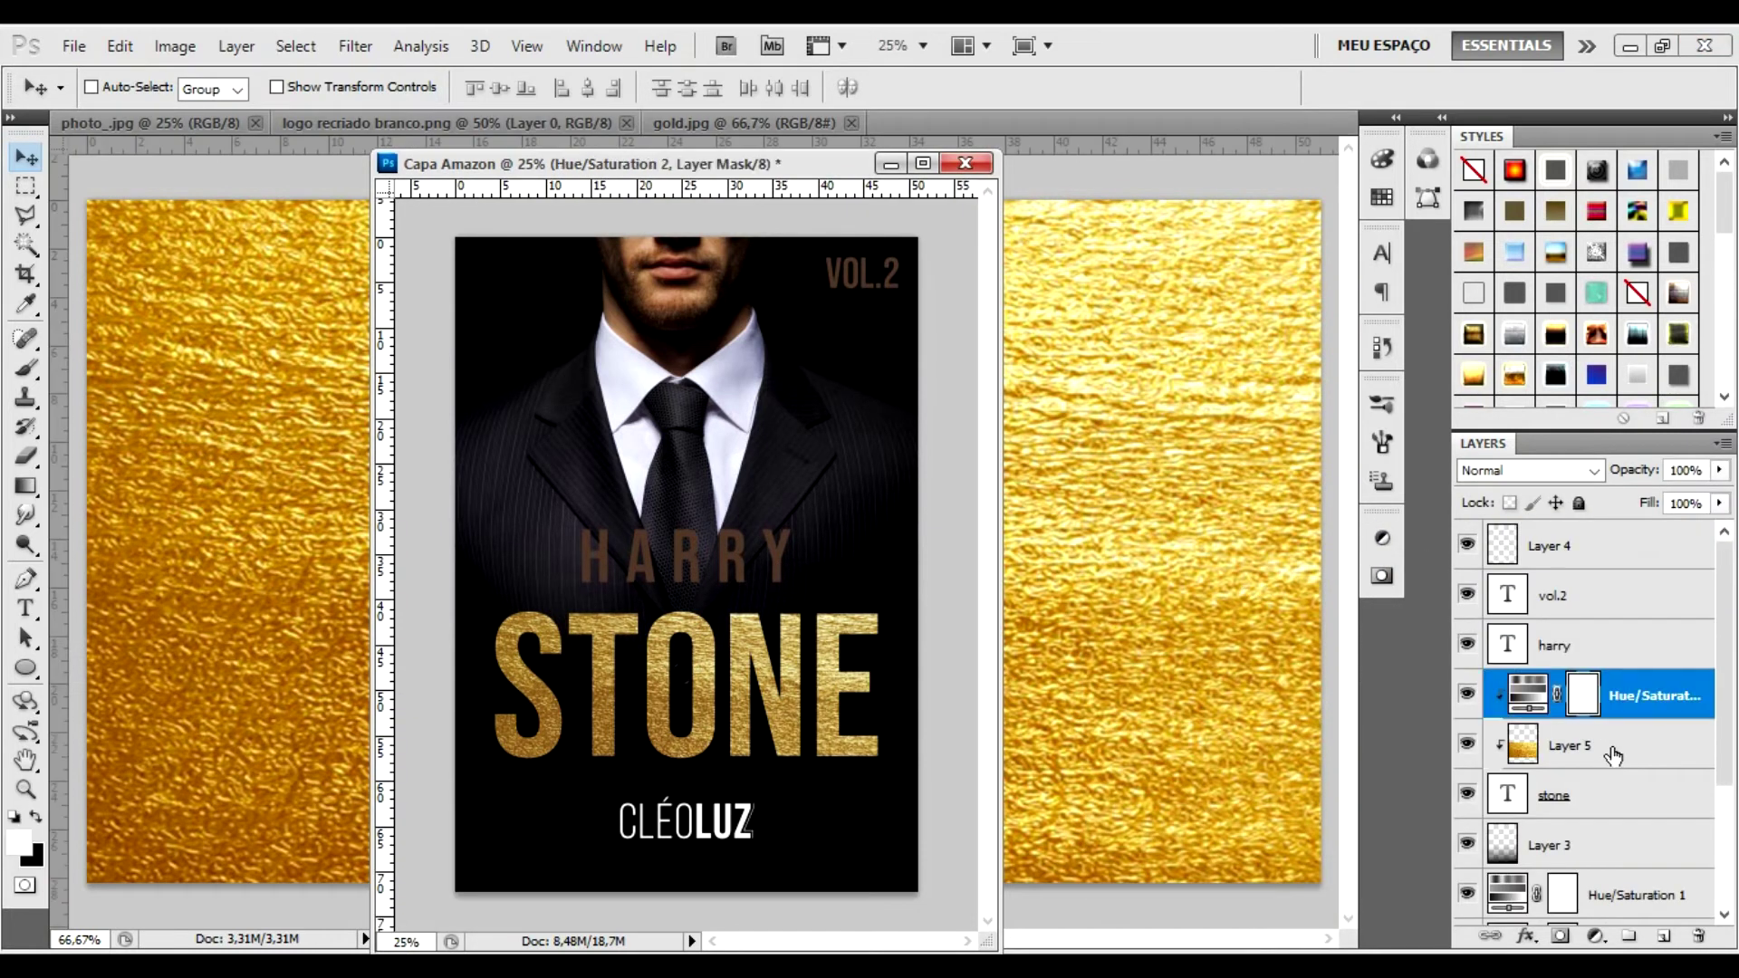
pyautogui.keyDown('shift'); pyautogui.click(1612, 744); pyautogui.keyUp('shift')
pyautogui.rightClick(1607, 746)
pyautogui.click(1585, 229)
pyautogui.press('Return')
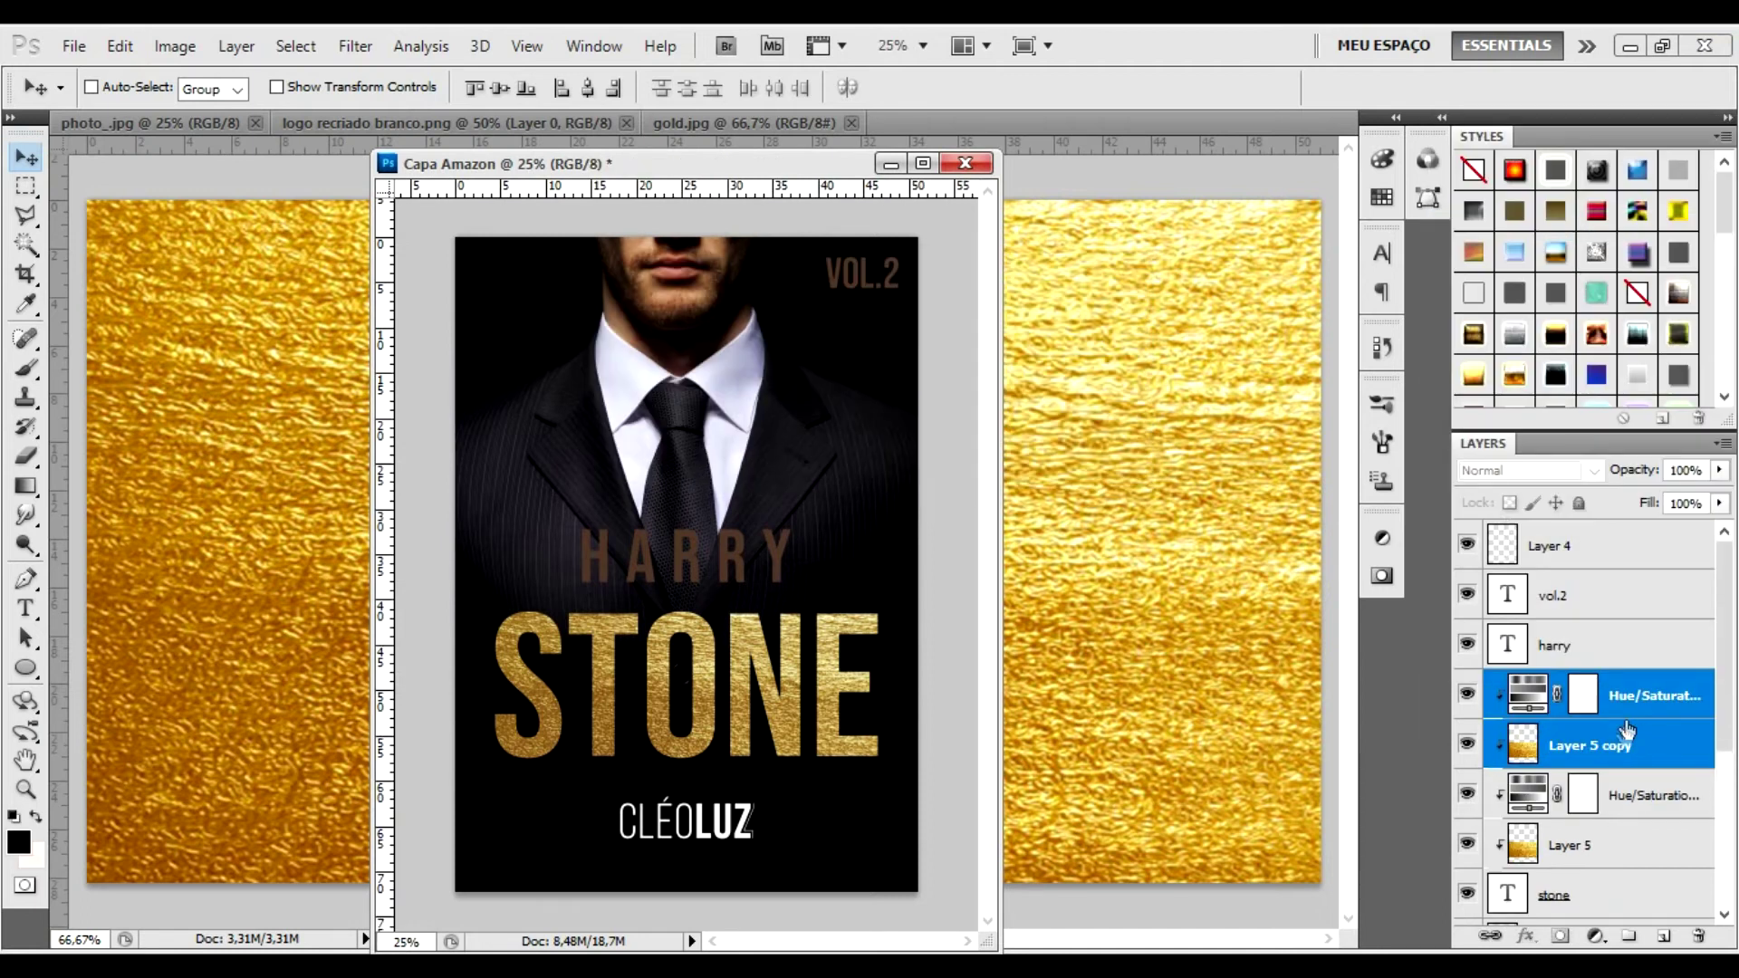
# Step: Move the gold copies above the harry layer and clip them into the HARRY text
pyautogui.moveTo(1616, 733); pyautogui.dragTo(1626, 625)
pyautogui.rightClick(1643, 744)
pyautogui.press('Escape')
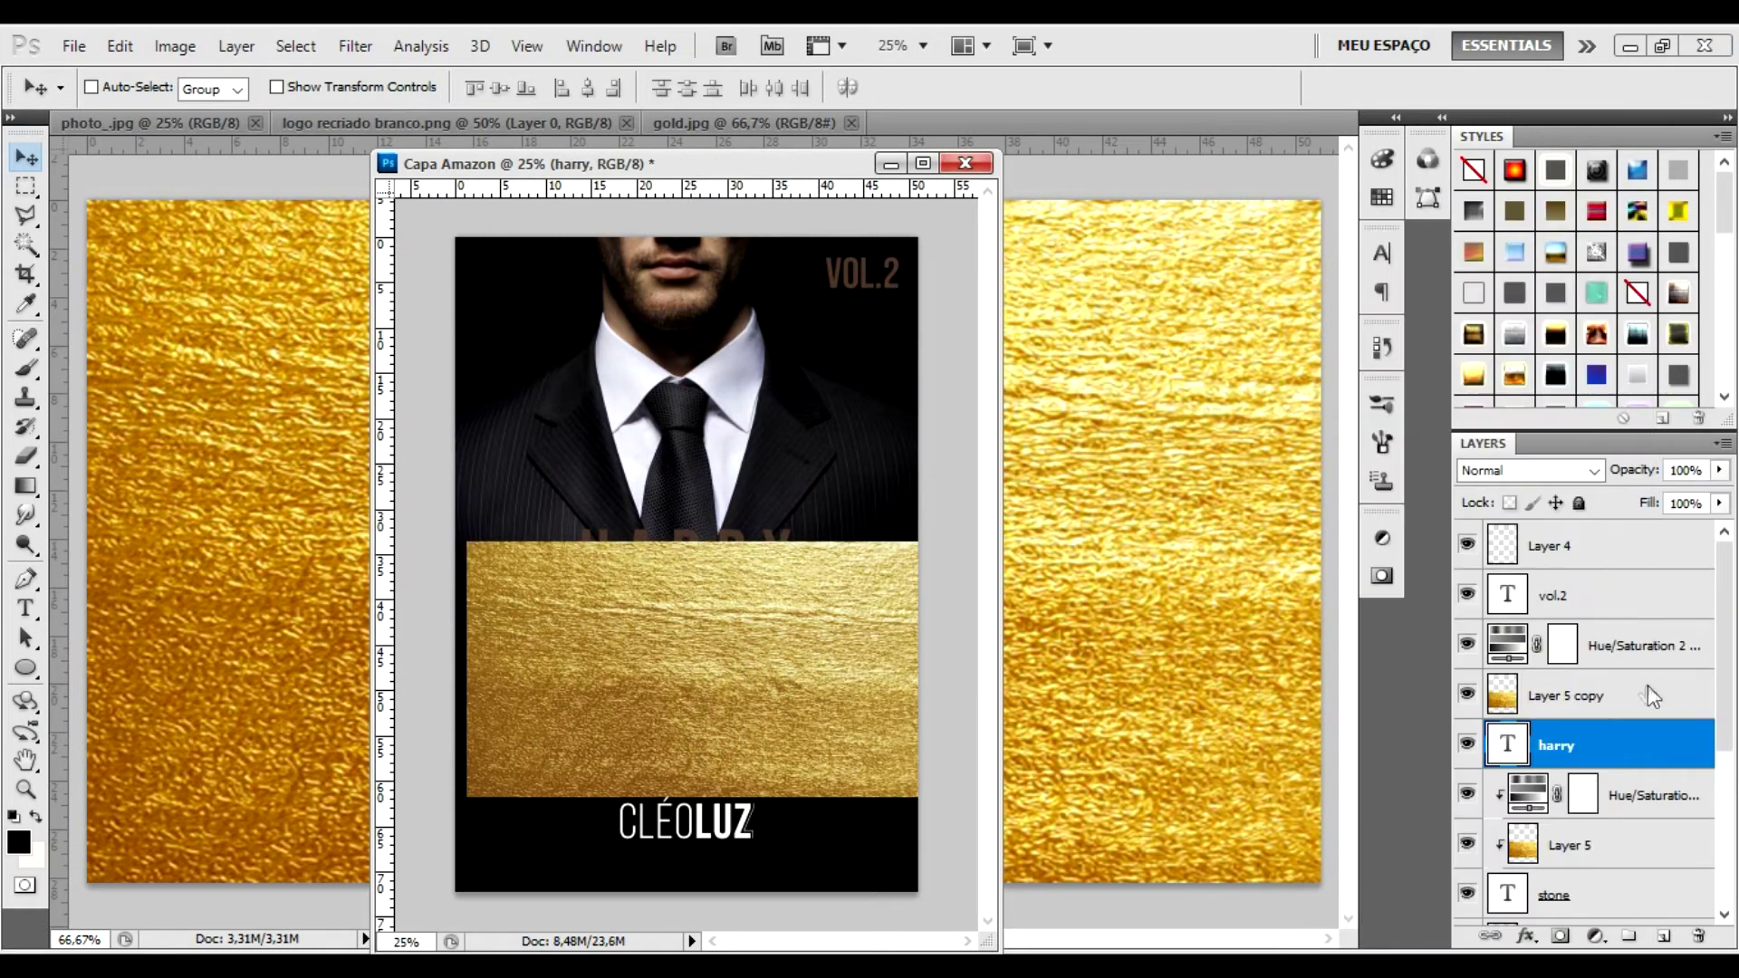
pyautogui.click(1648, 696)
pyautogui.keyDown('shift'); pyautogui.click(1655, 652); pyautogui.keyUp('shift')
pyautogui.click(1592, 351)
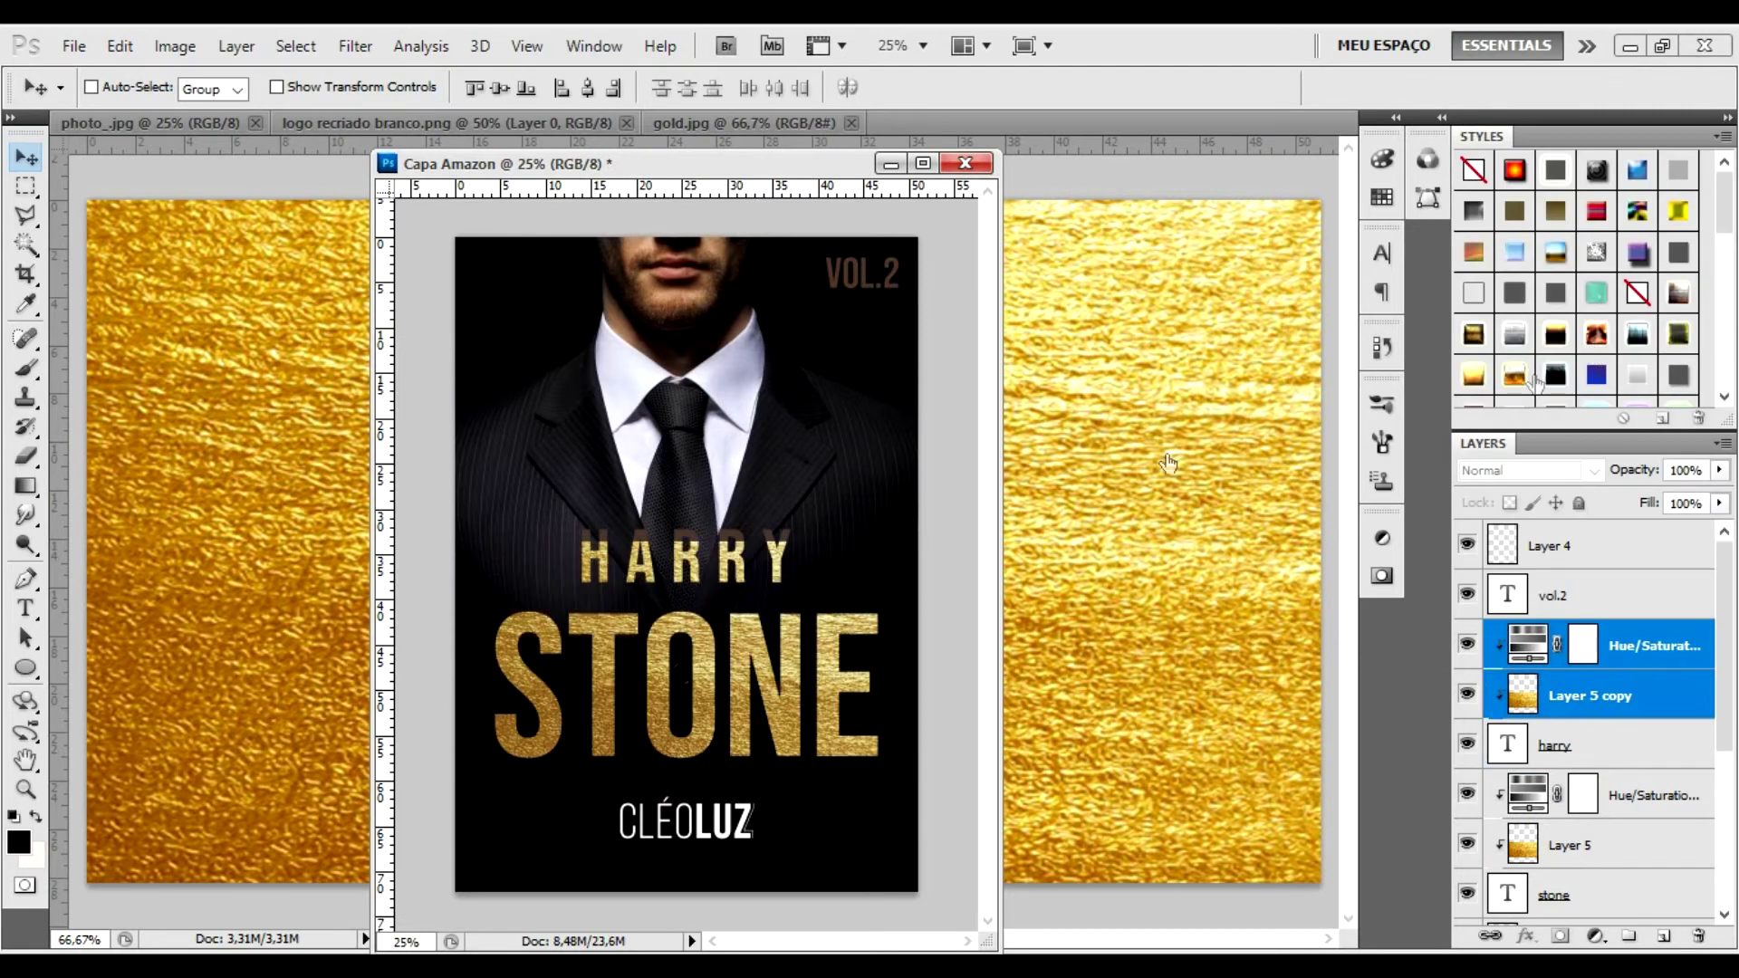
# Step: Select HARRY with its gold copies and nudge the gold title down slightly
pyautogui.keyDown('ctrl'); pyautogui.click(1539, 745); pyautogui.keyUp('ctrl')
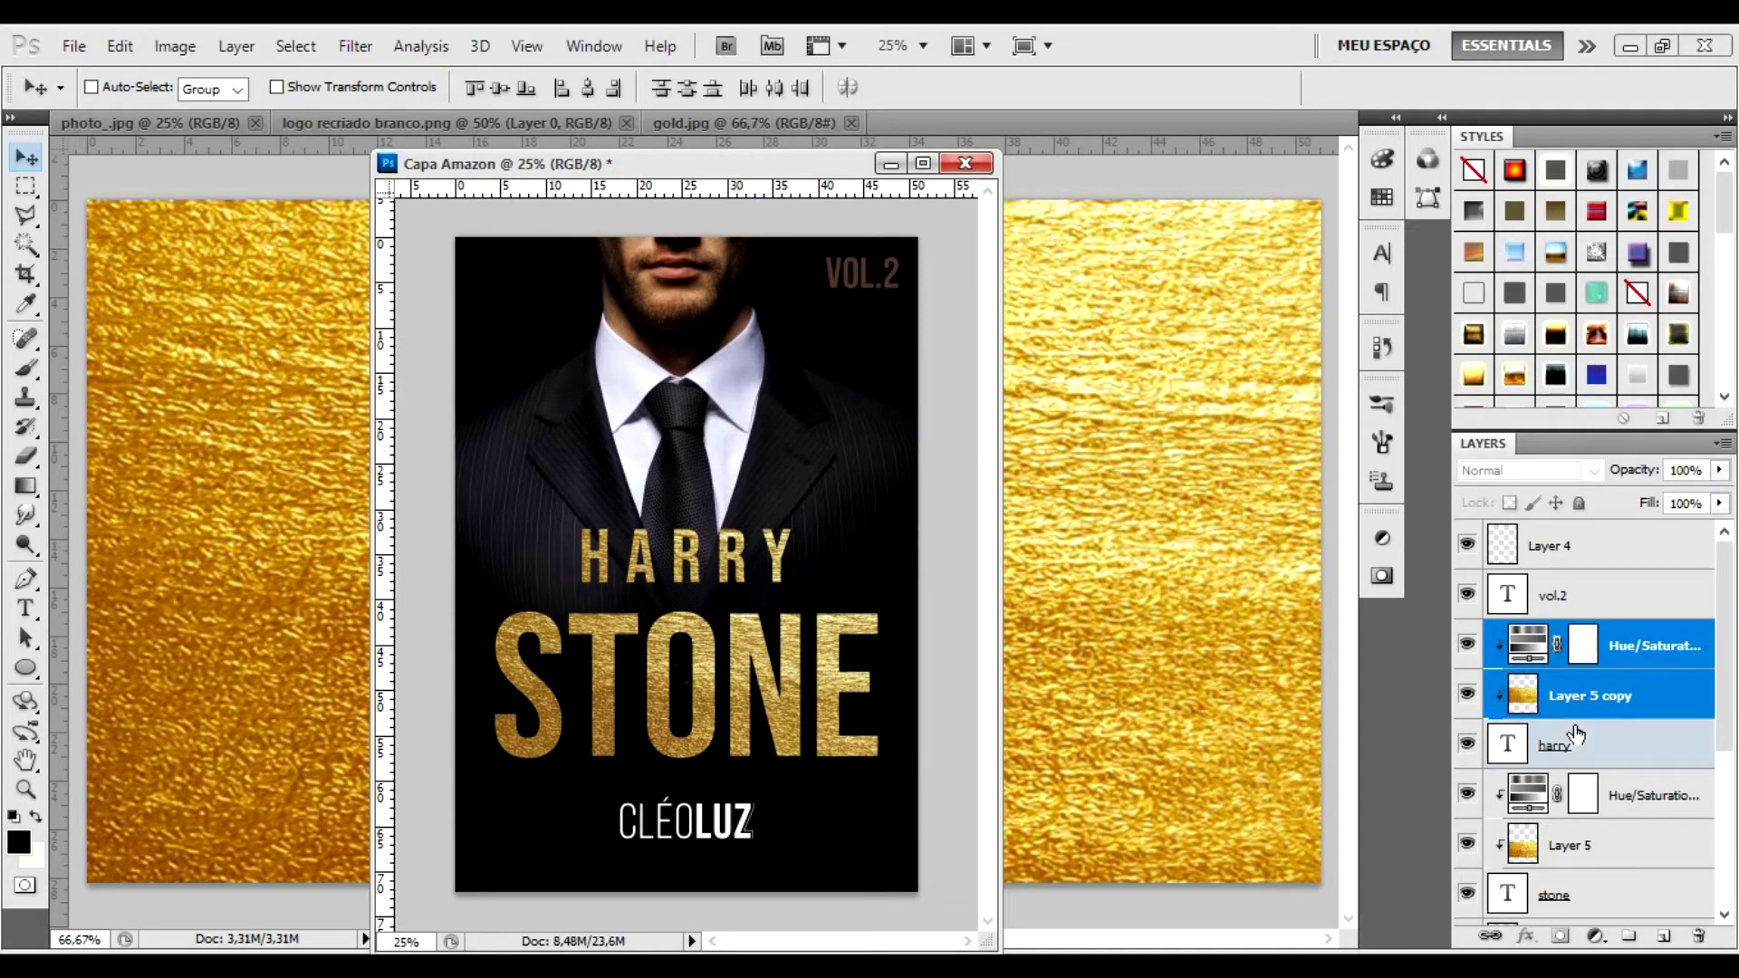
pyautogui.doubleClick(1629, 744)
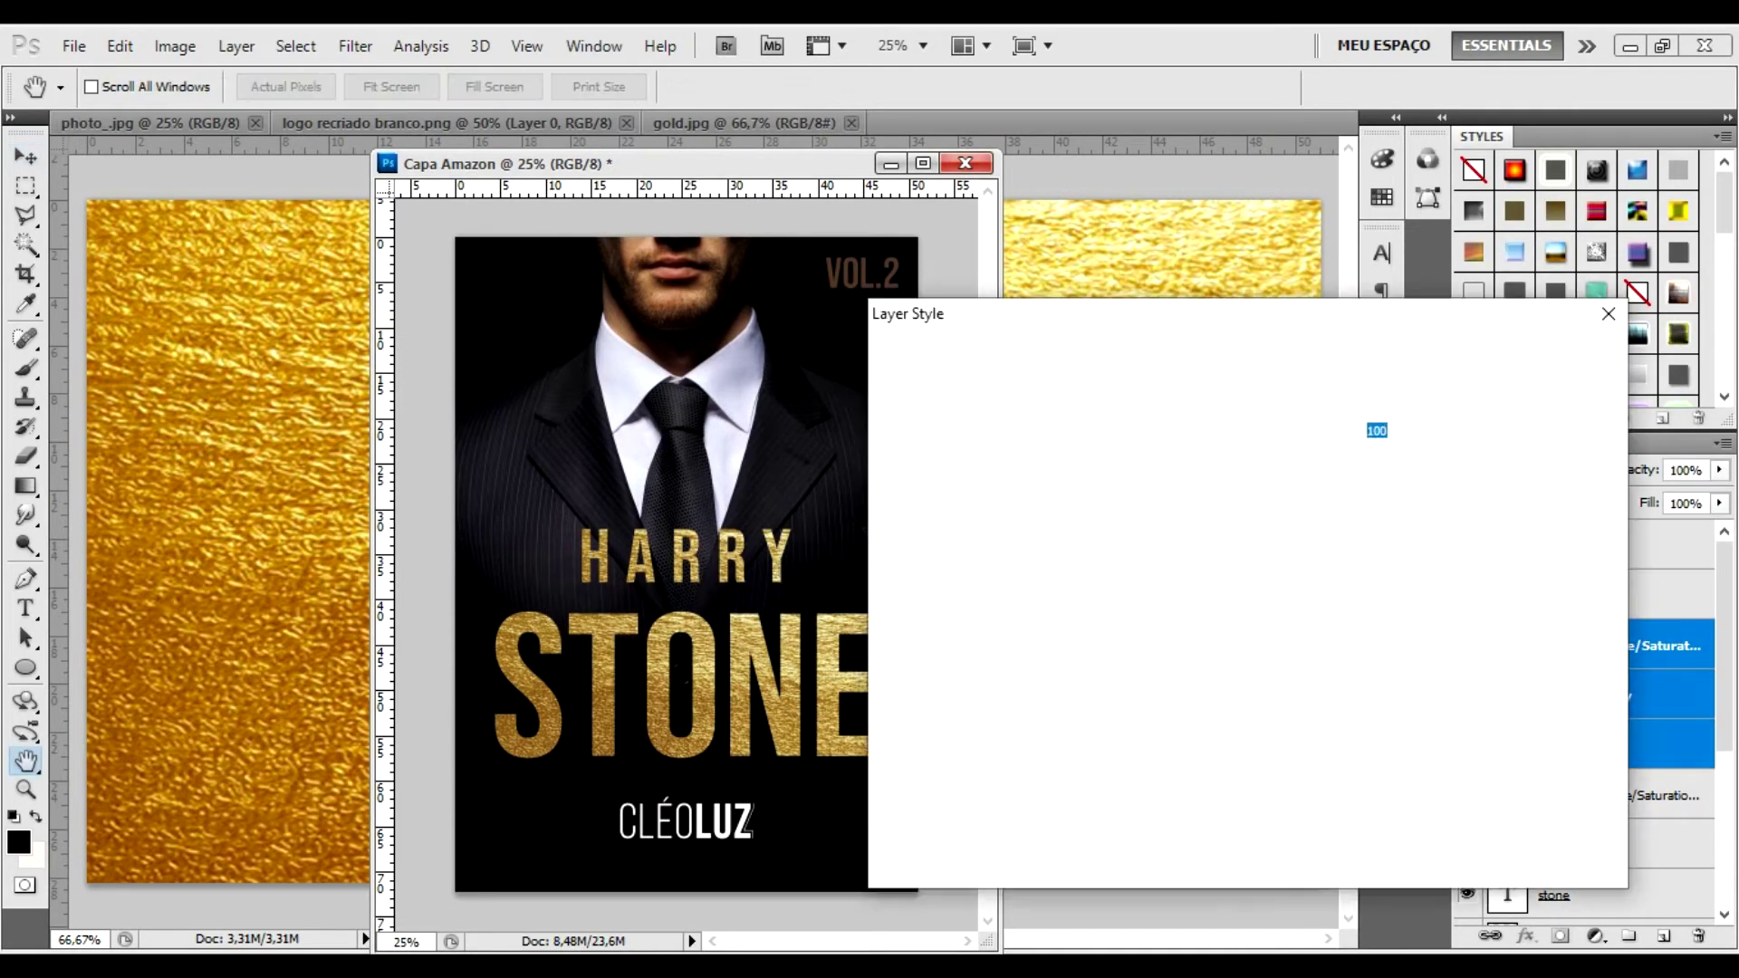
pyautogui.press('Escape')
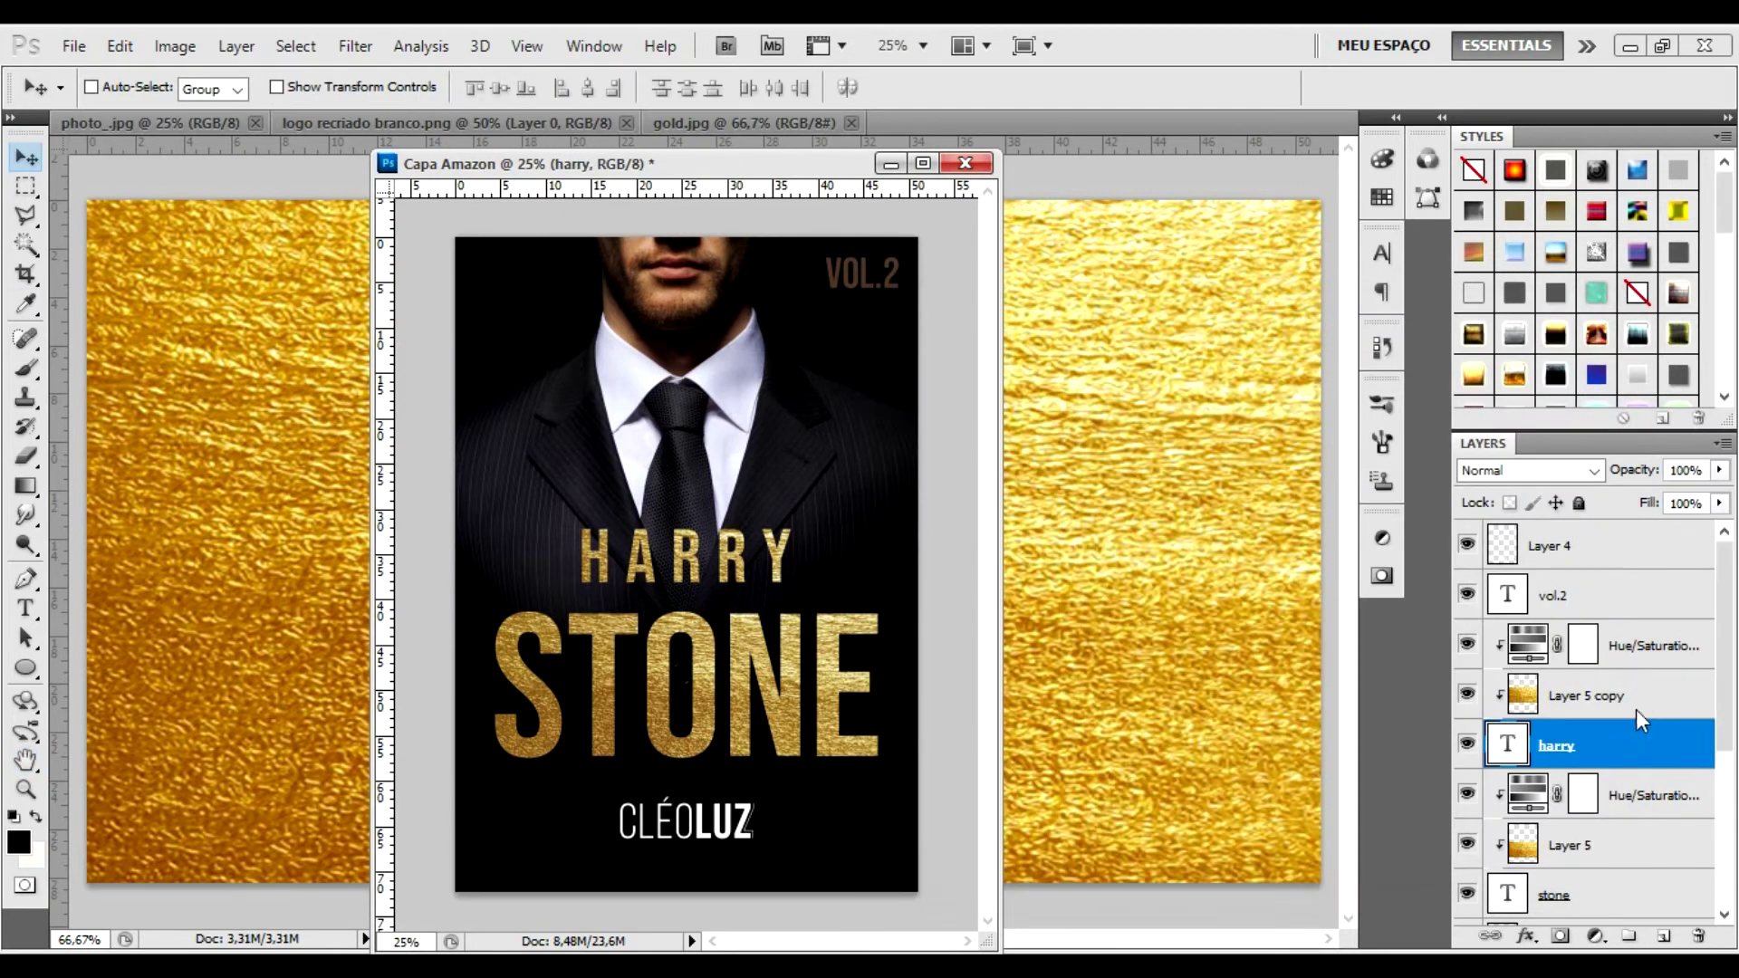
pyautogui.click(1653, 646)
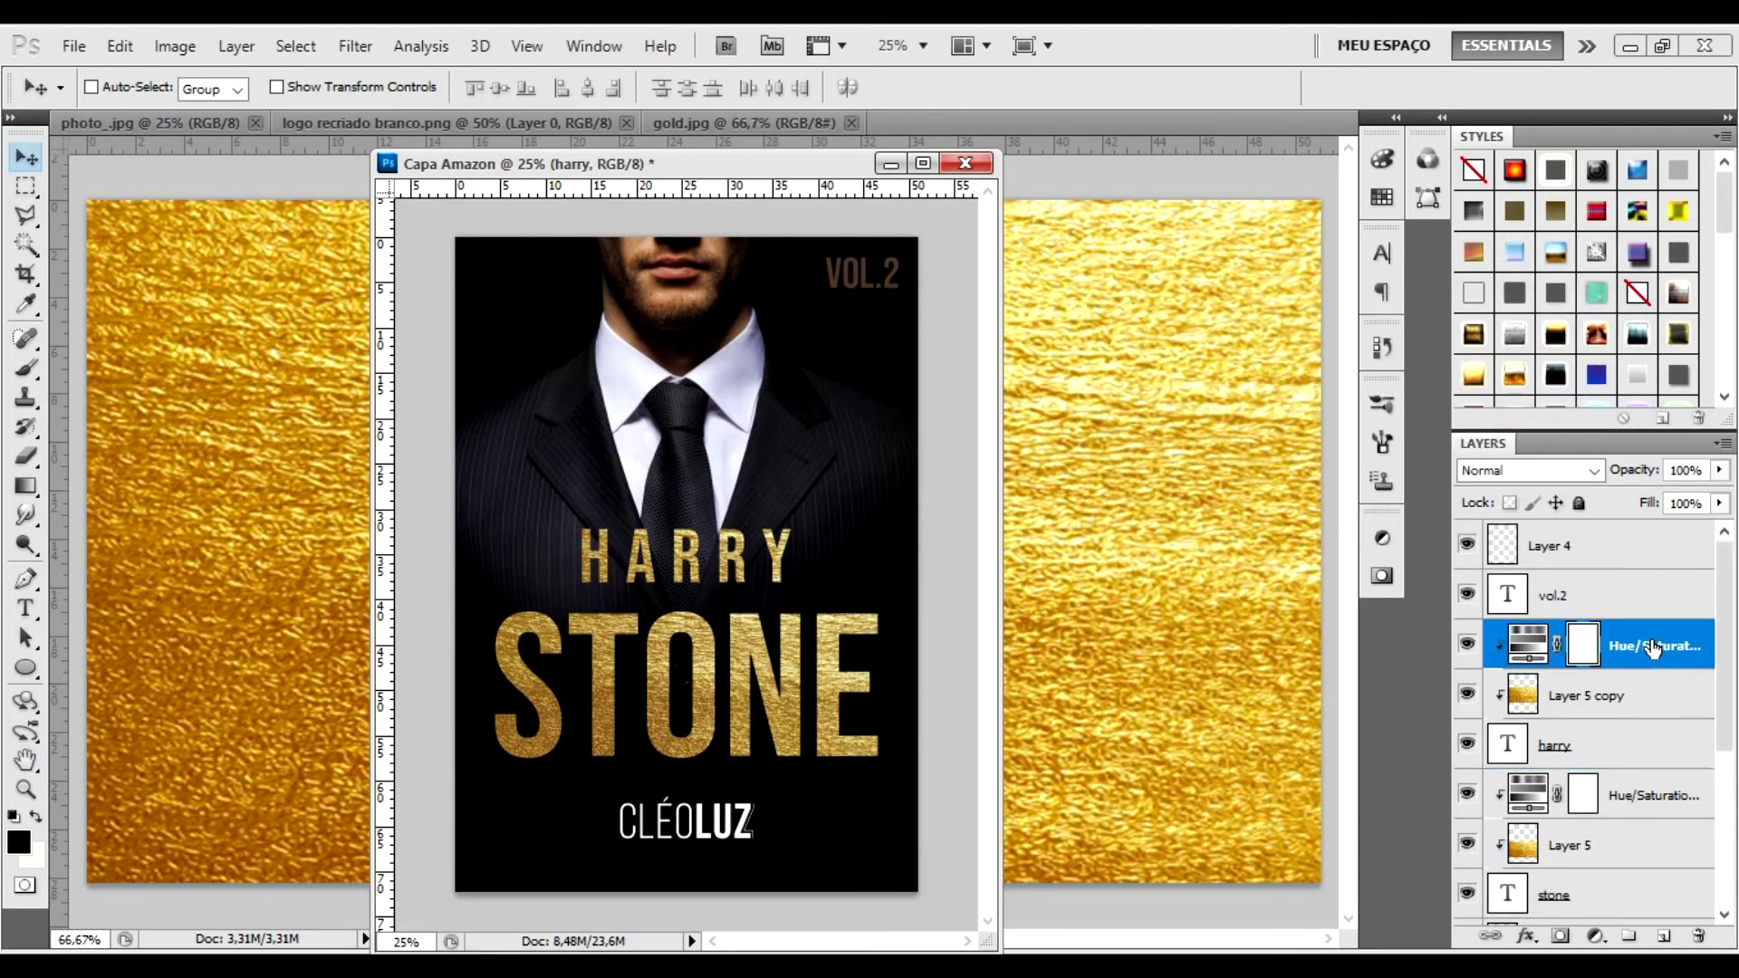
pyautogui.keyDown('shift'); pyautogui.click(1657, 704); pyautogui.keyUp('shift')
pyautogui.keyDown('shift'); pyautogui.click(1646, 744); pyautogui.keyUp('shift')
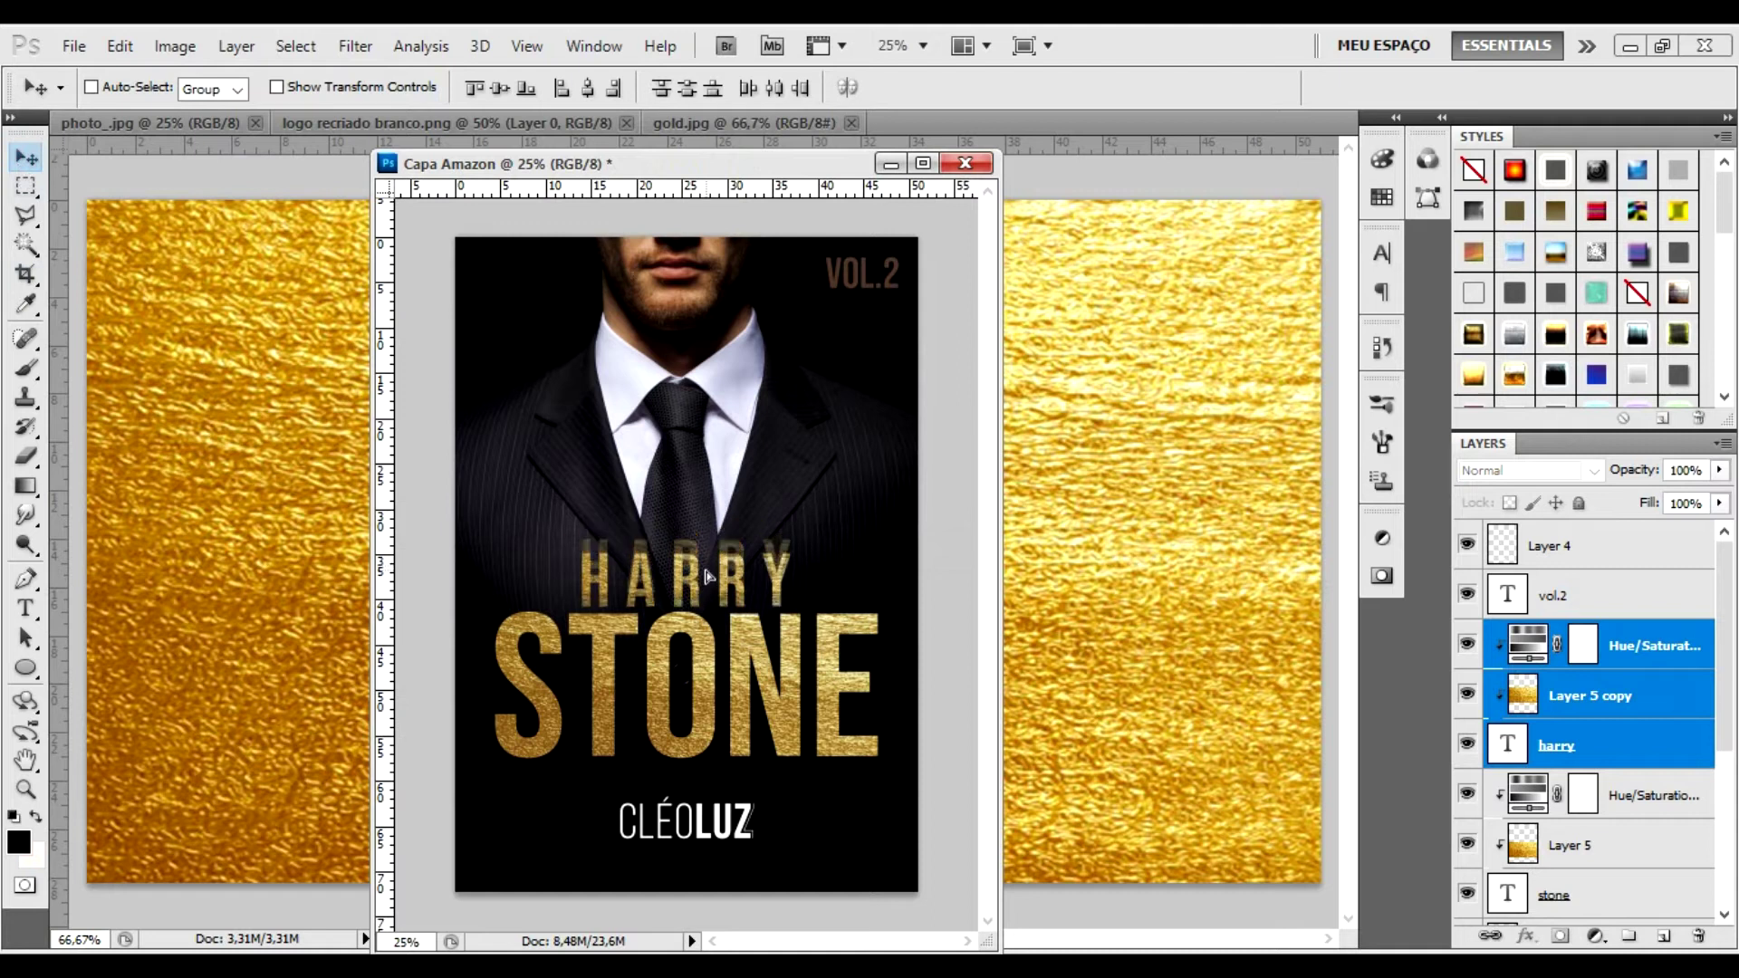
pyautogui.hotkey('shift', 'Down')
pyautogui.hotkey('shift', 'Down')
pyautogui.hotkey('shift', 'Down')
pyautogui.hotkey('shift', 'Down')
pyautogui.hotkey('shift', 'Down')
# Step: Open the seta.png and right.jpg images together with Ctrl+O
pyautogui.click(252, 307)
pyautogui.click(74, 47)
pyautogui.press('Escape')
pyautogui.hotkey('ctrl', 'o')
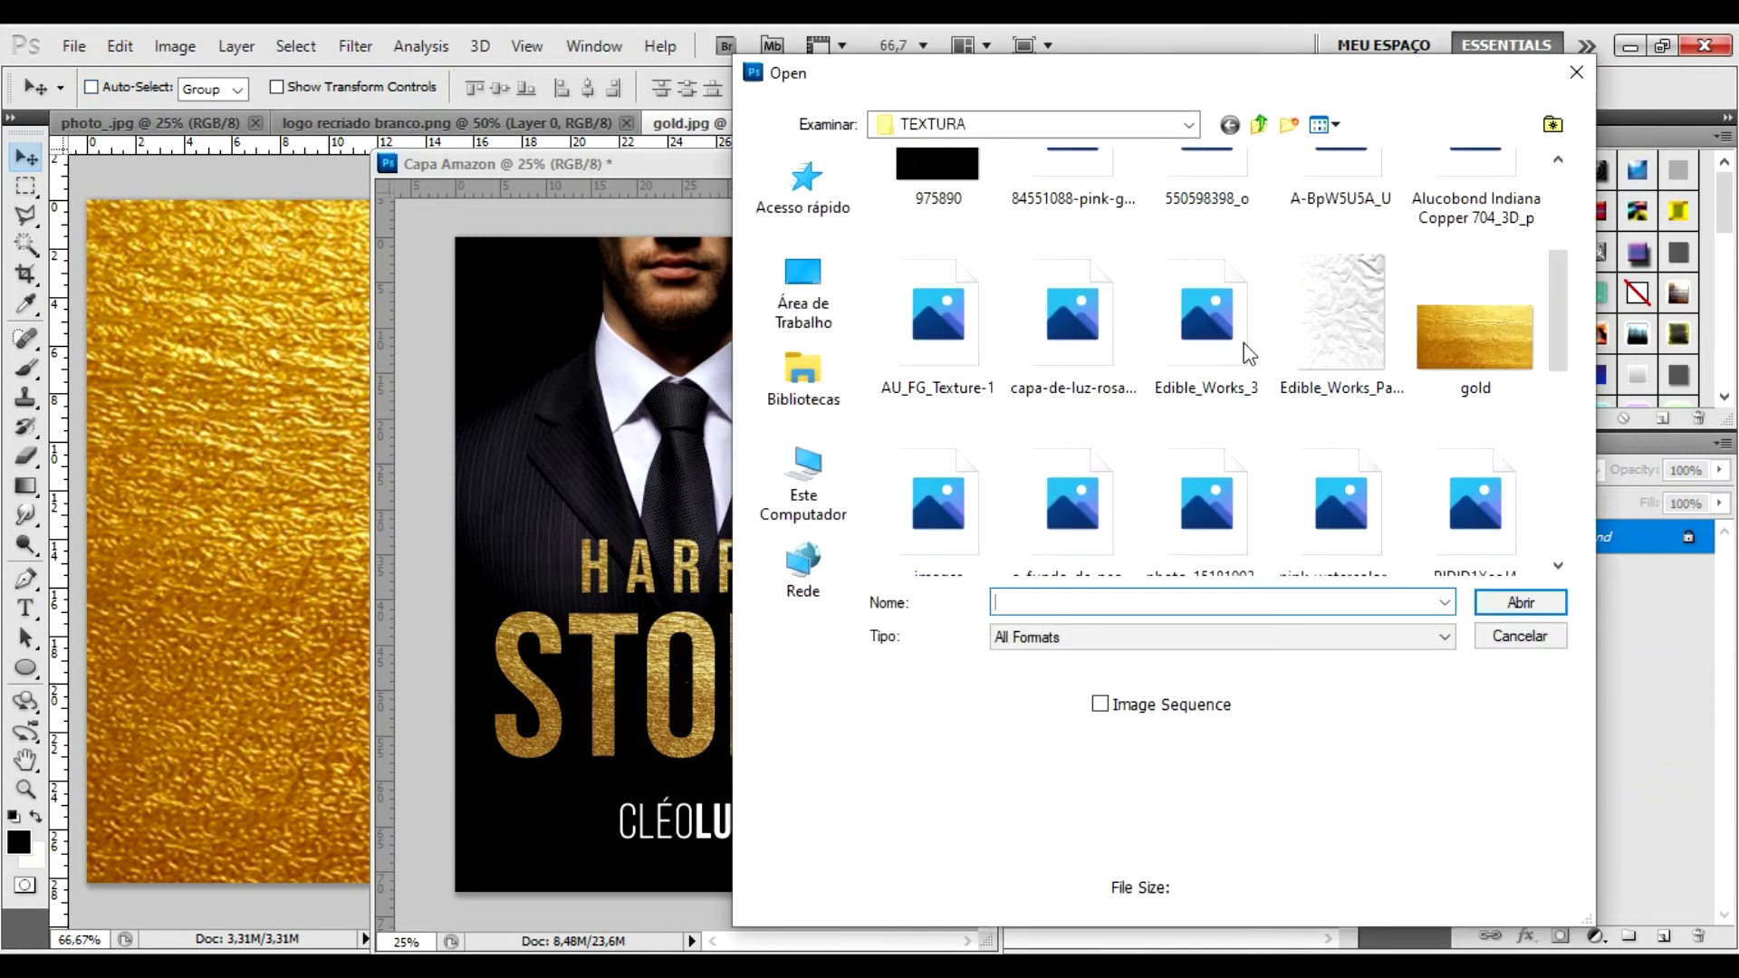
pyautogui.scroll(-5, 1177, 407)
pyautogui.click(1340, 412)
pyautogui.keyDown('ctrl'); pyautogui.click(1217, 431); pyautogui.keyUp('ctrl')
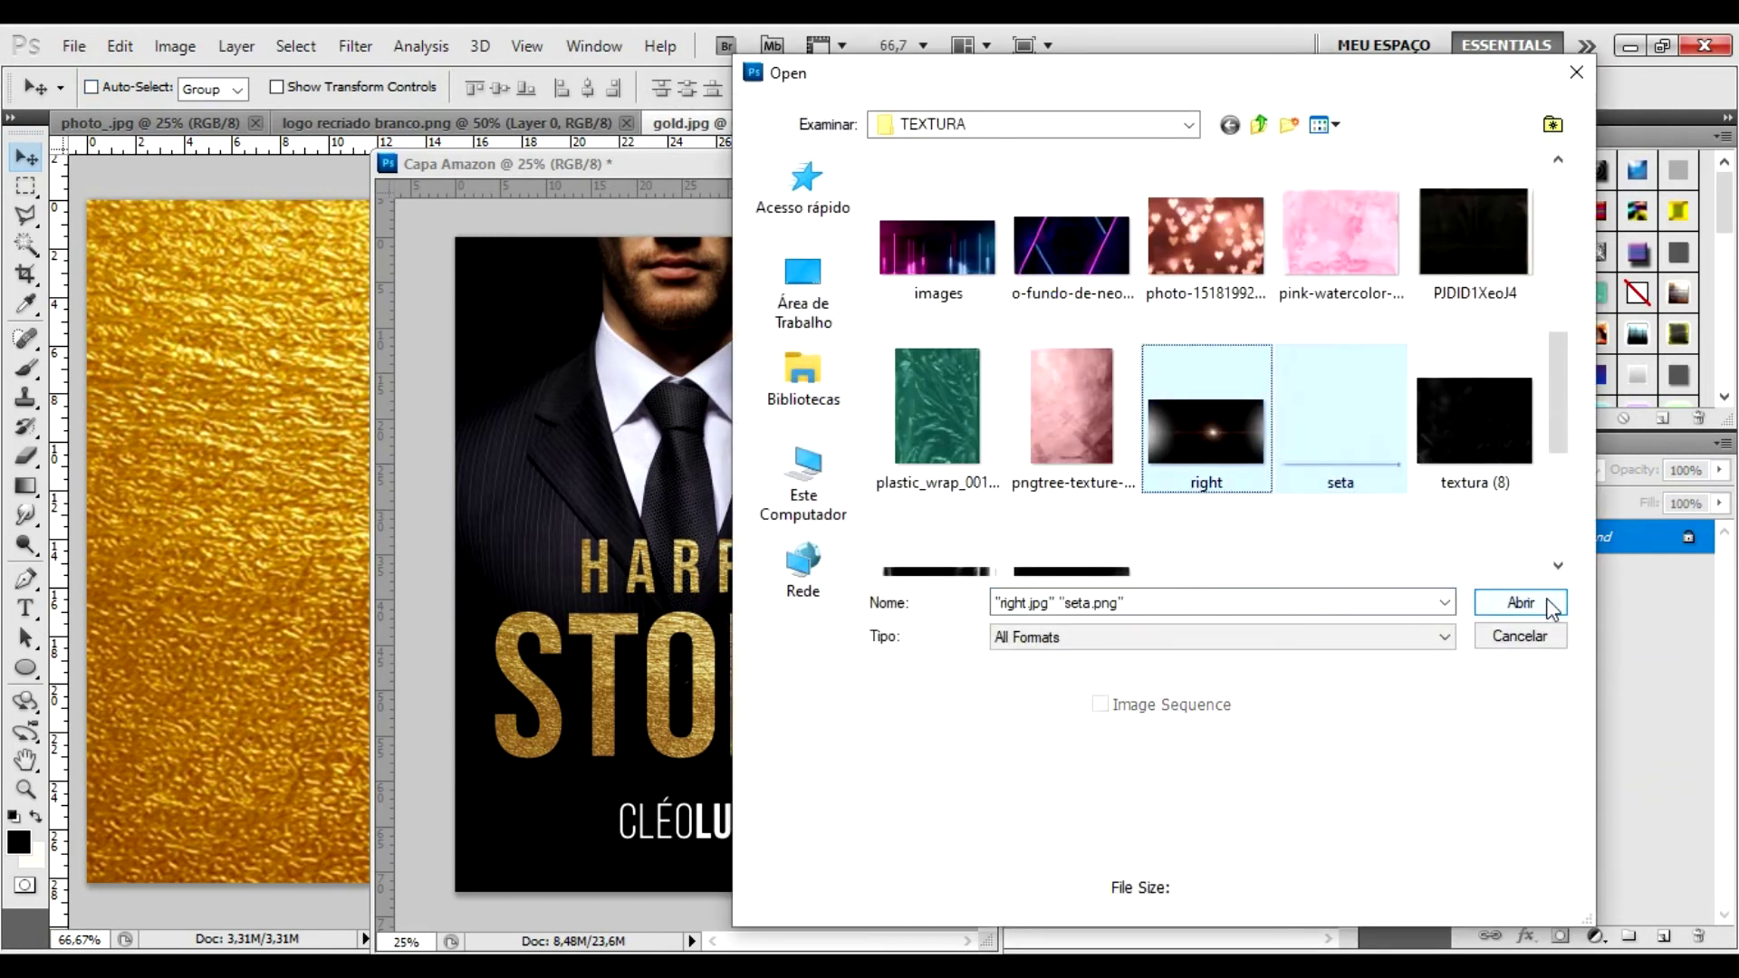
pyautogui.click(1519, 602)
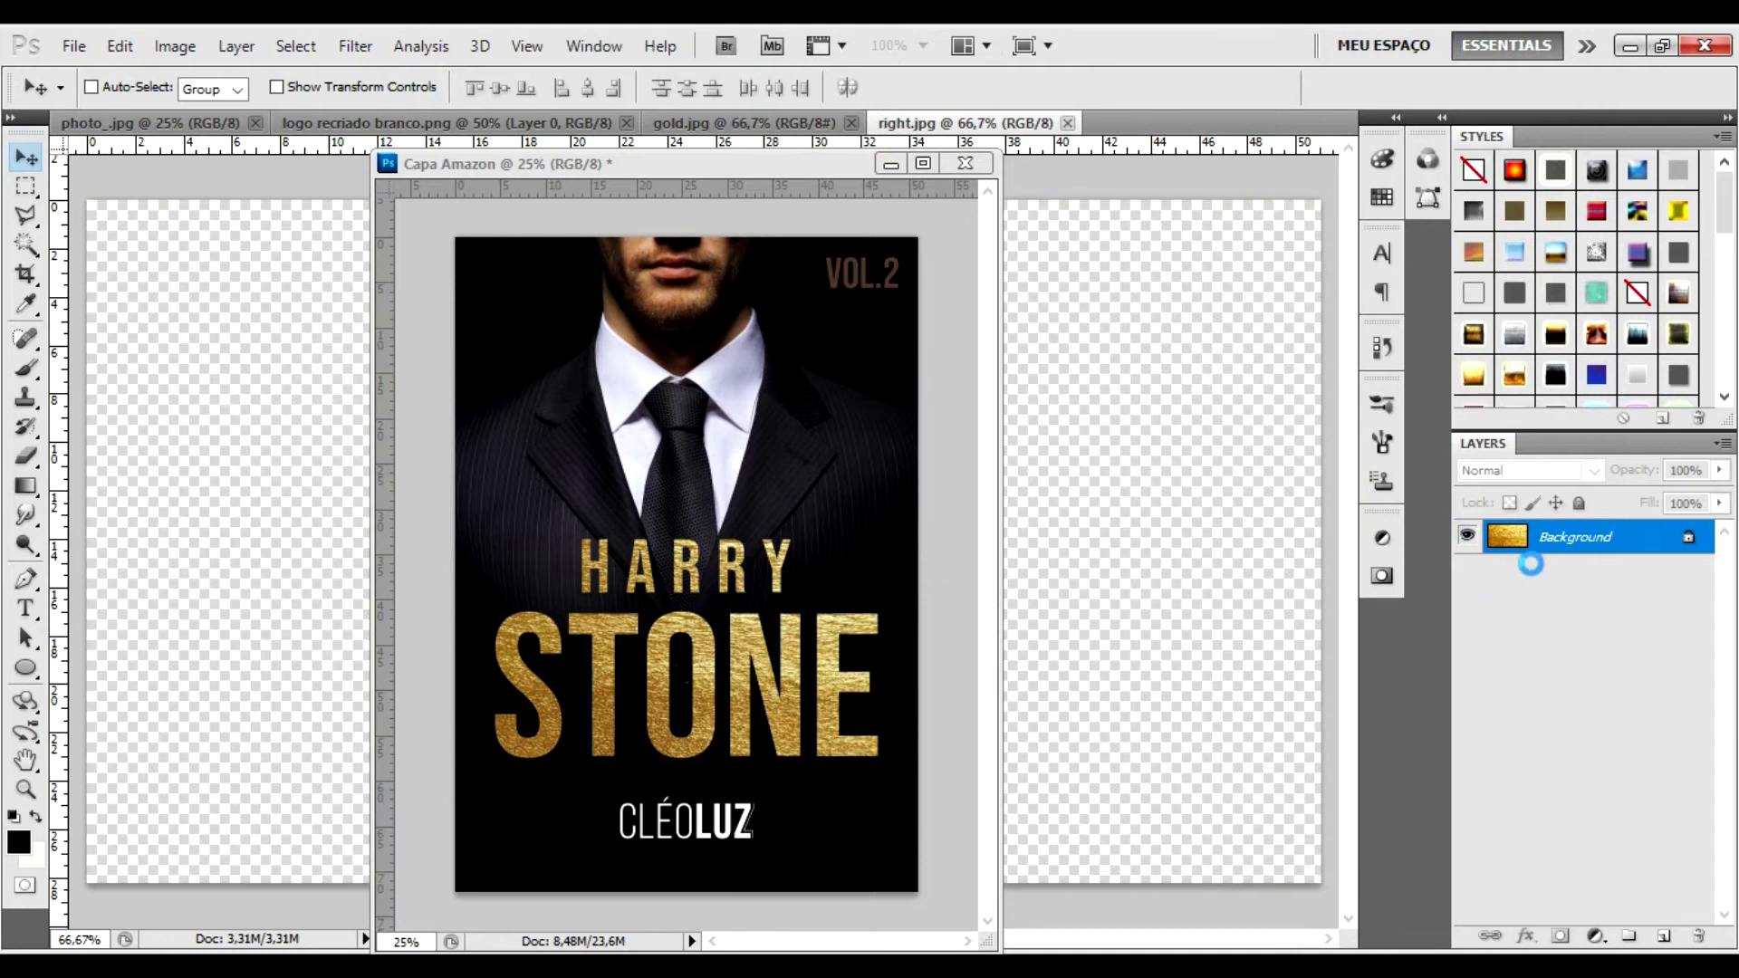
# Step: Place the thin seta light line on the cover just above HARRY
pyautogui.click(791, 568)
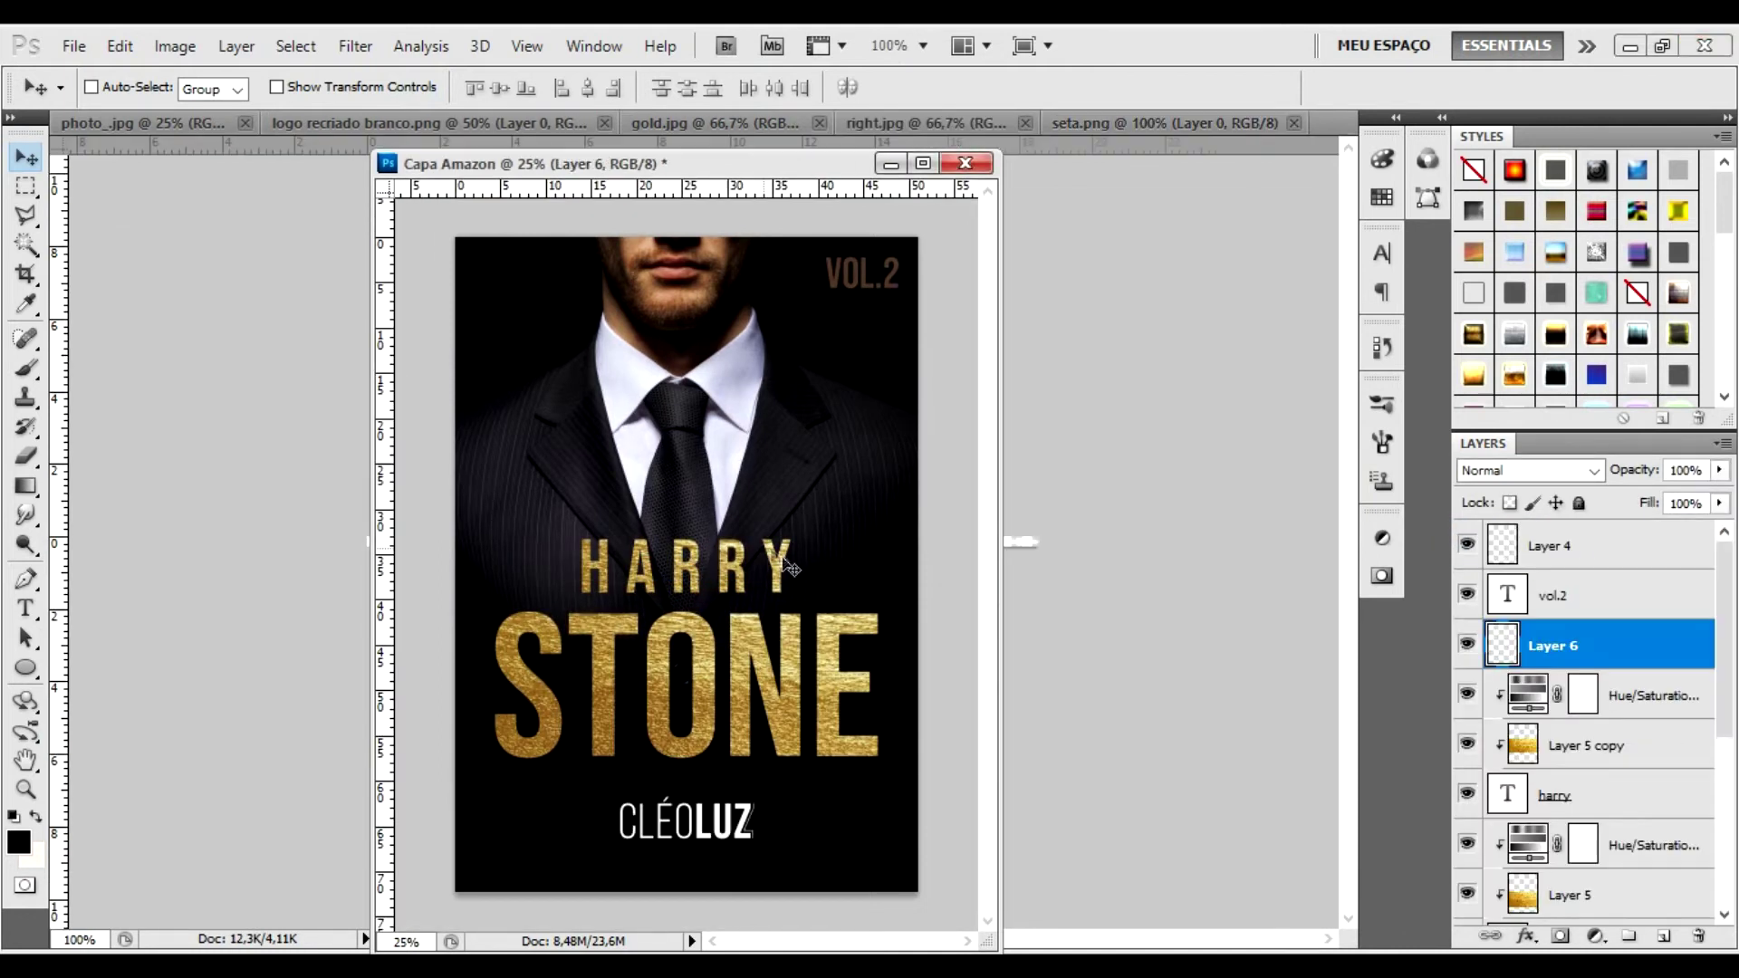
pyautogui.moveTo(791, 567); pyautogui.dragTo(783, 582)
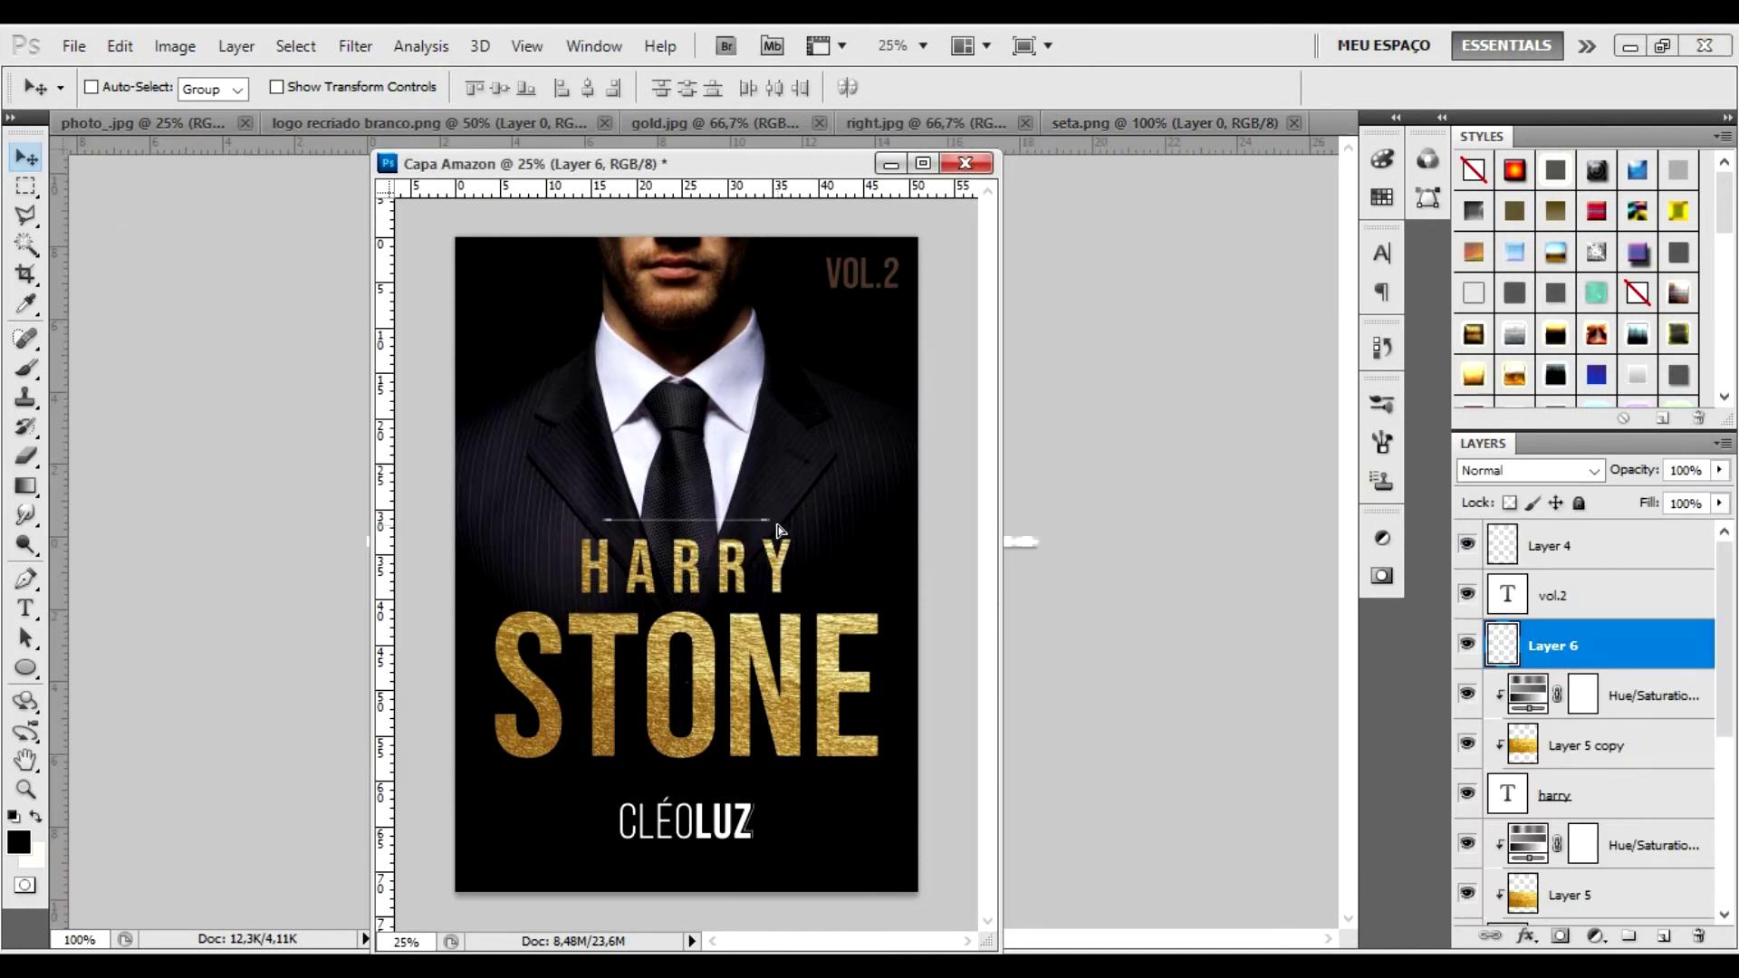
pyautogui.click(936, 123)
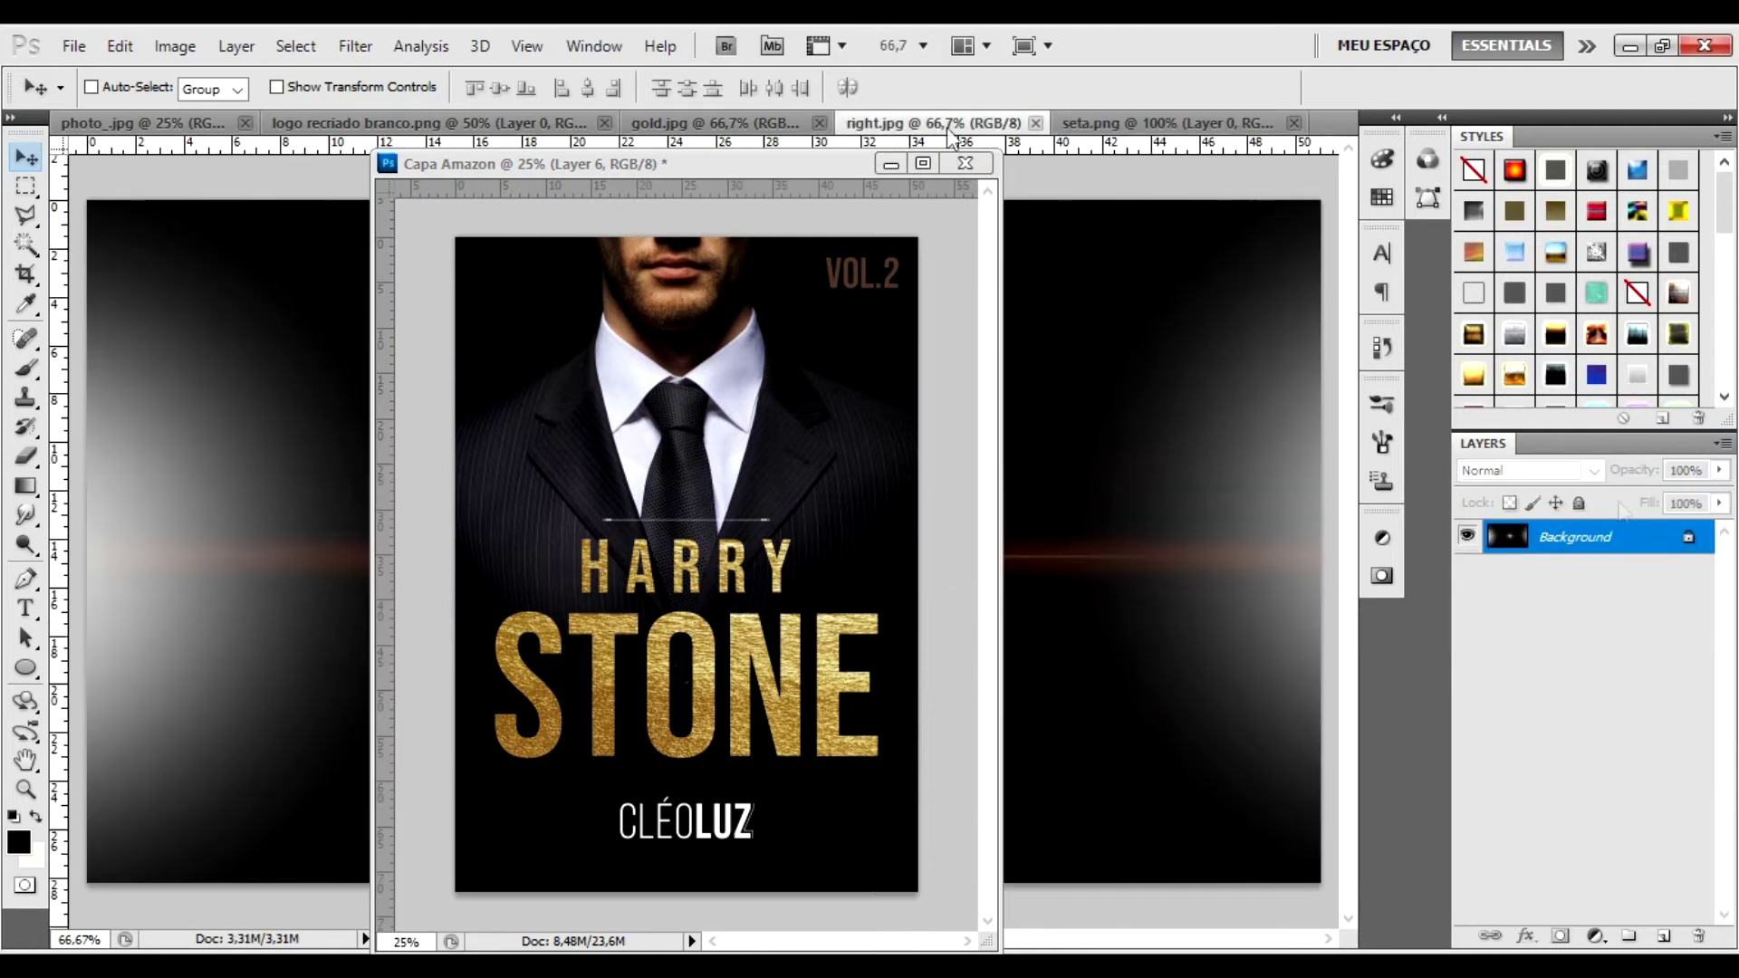
# Step: Bring the right.jpg flare onto the cover in Screen mode and add a layer mask
pyautogui.moveTo(1598, 538); pyautogui.dragTo(831, 543)
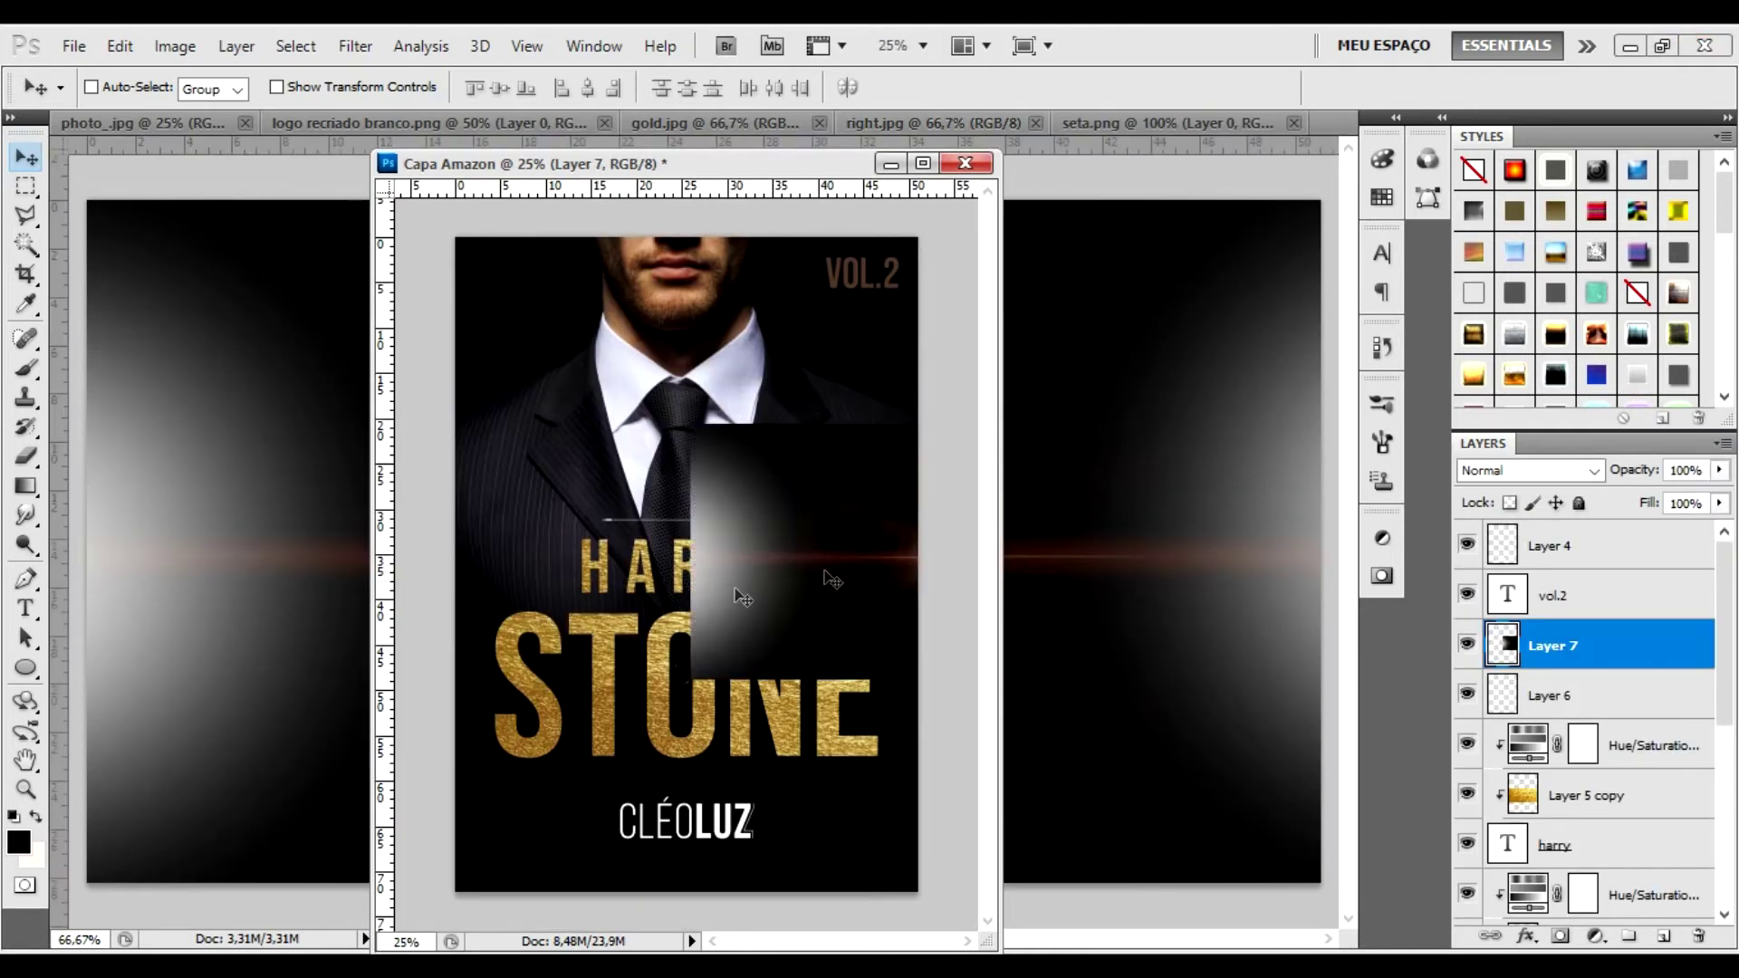
pyautogui.click(1528, 470)
pyautogui.click(1494, 217)
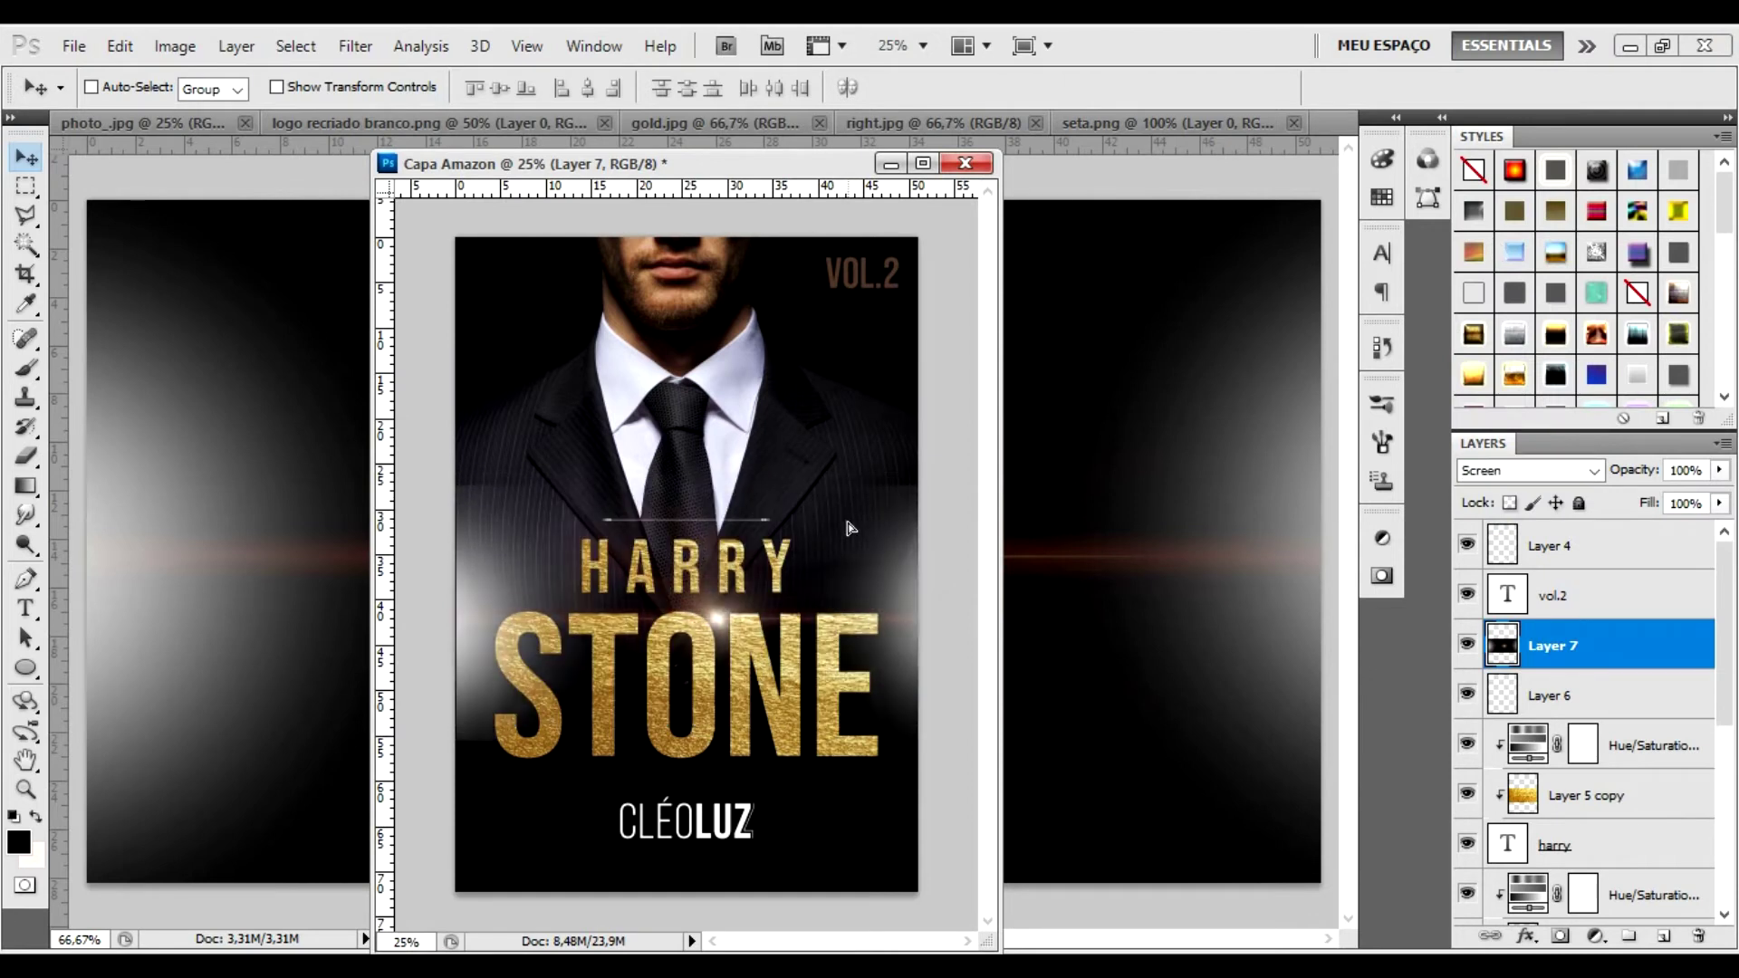
pyautogui.moveTo(840, 527); pyautogui.dragTo(834, 527)
pyautogui.click(1564, 935)
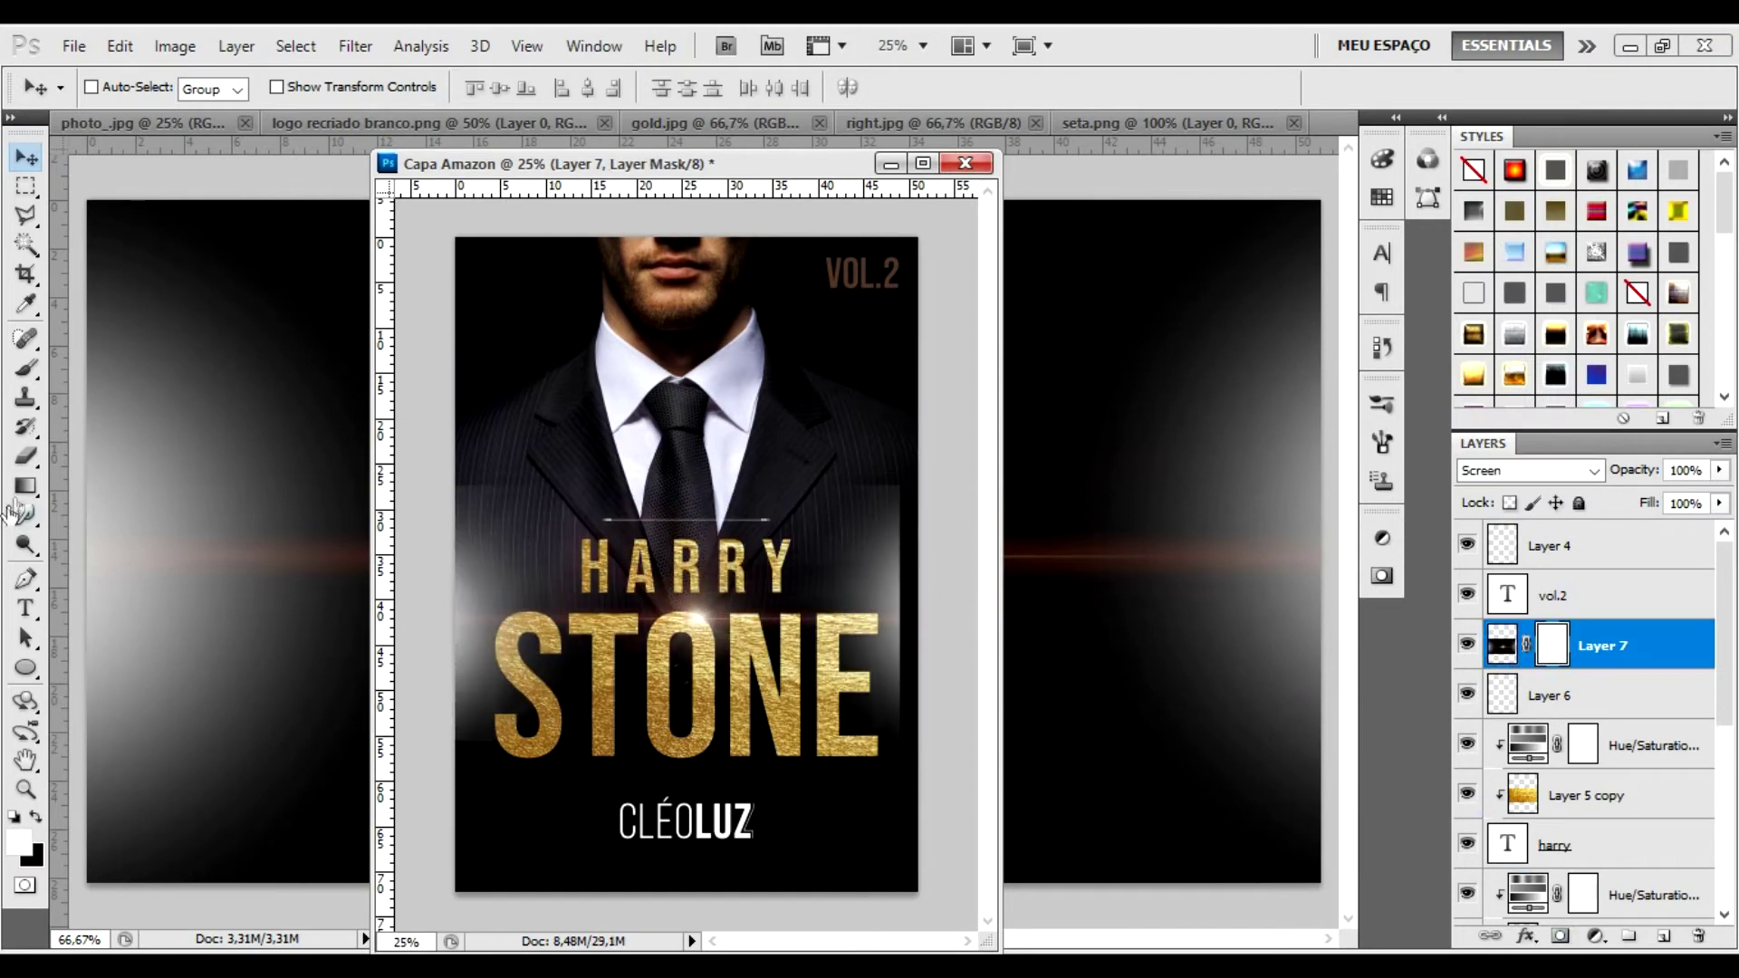
# Step: Erase the flare's glow on both sides of STONE, zooming in and out to check
pyautogui.press('e')
pyautogui.moveTo(480, 434); pyautogui.dragTo(489, 711)
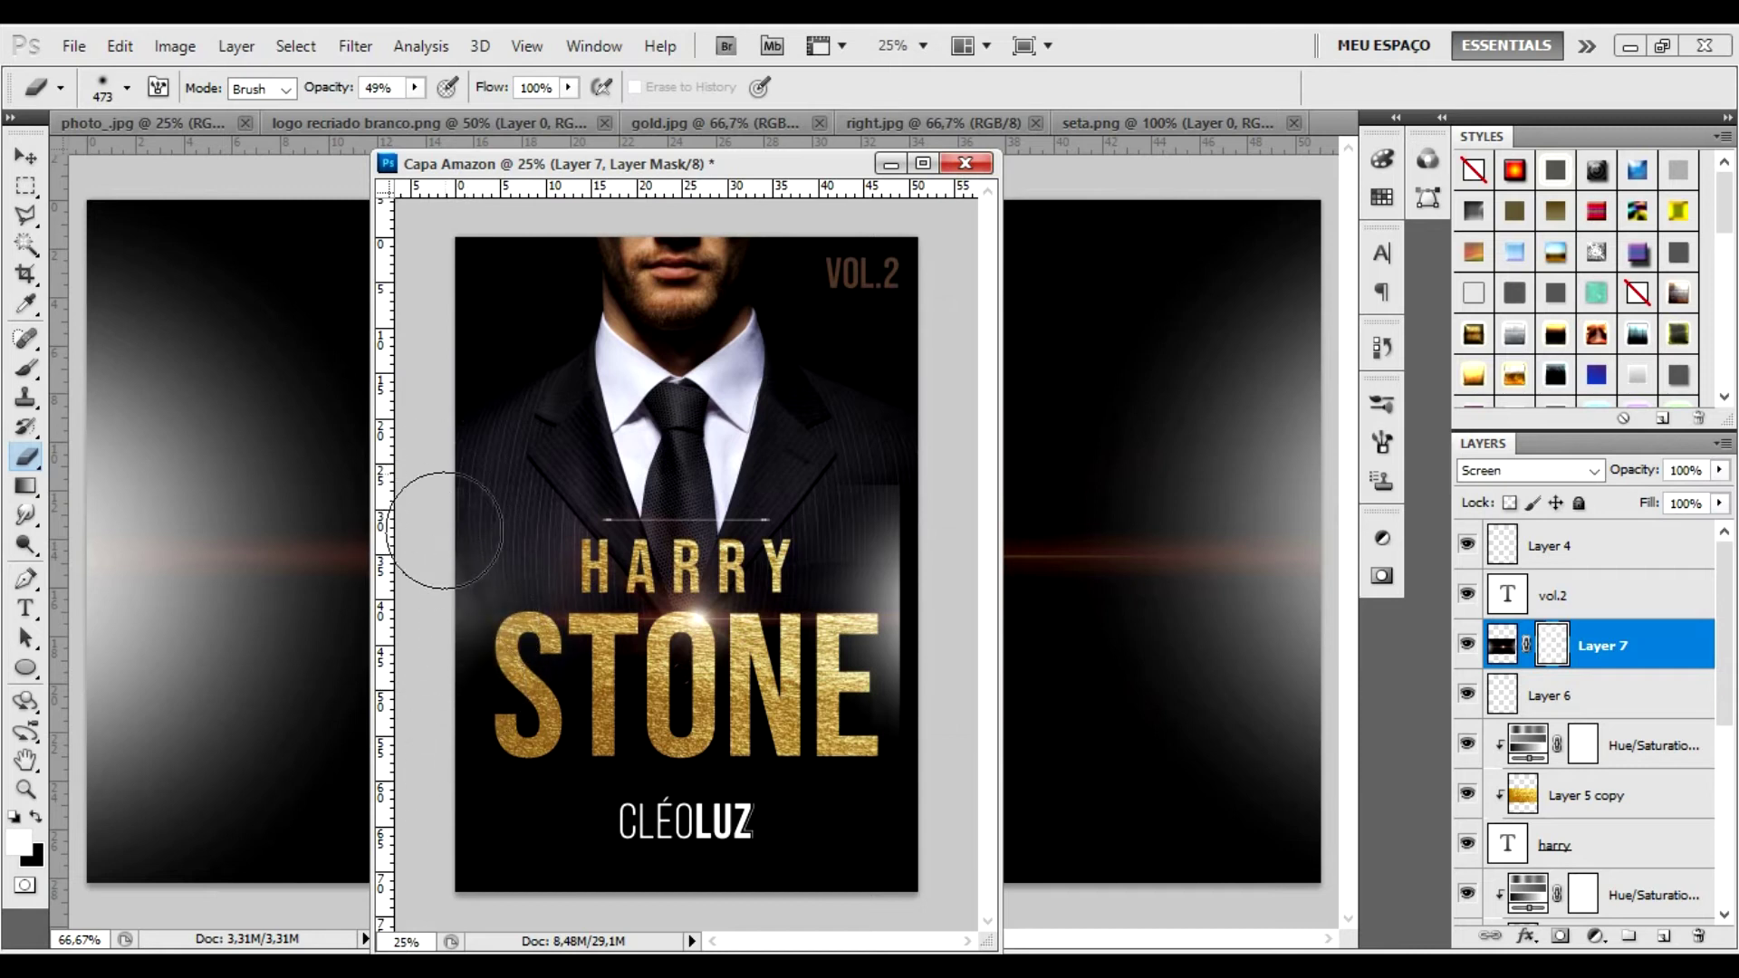
pyautogui.moveTo(932, 679)
pyautogui.mouseDown()
pyautogui.moveTo(893, 618)
pyautogui.moveTo(927, 777)
pyautogui.mouseUp()
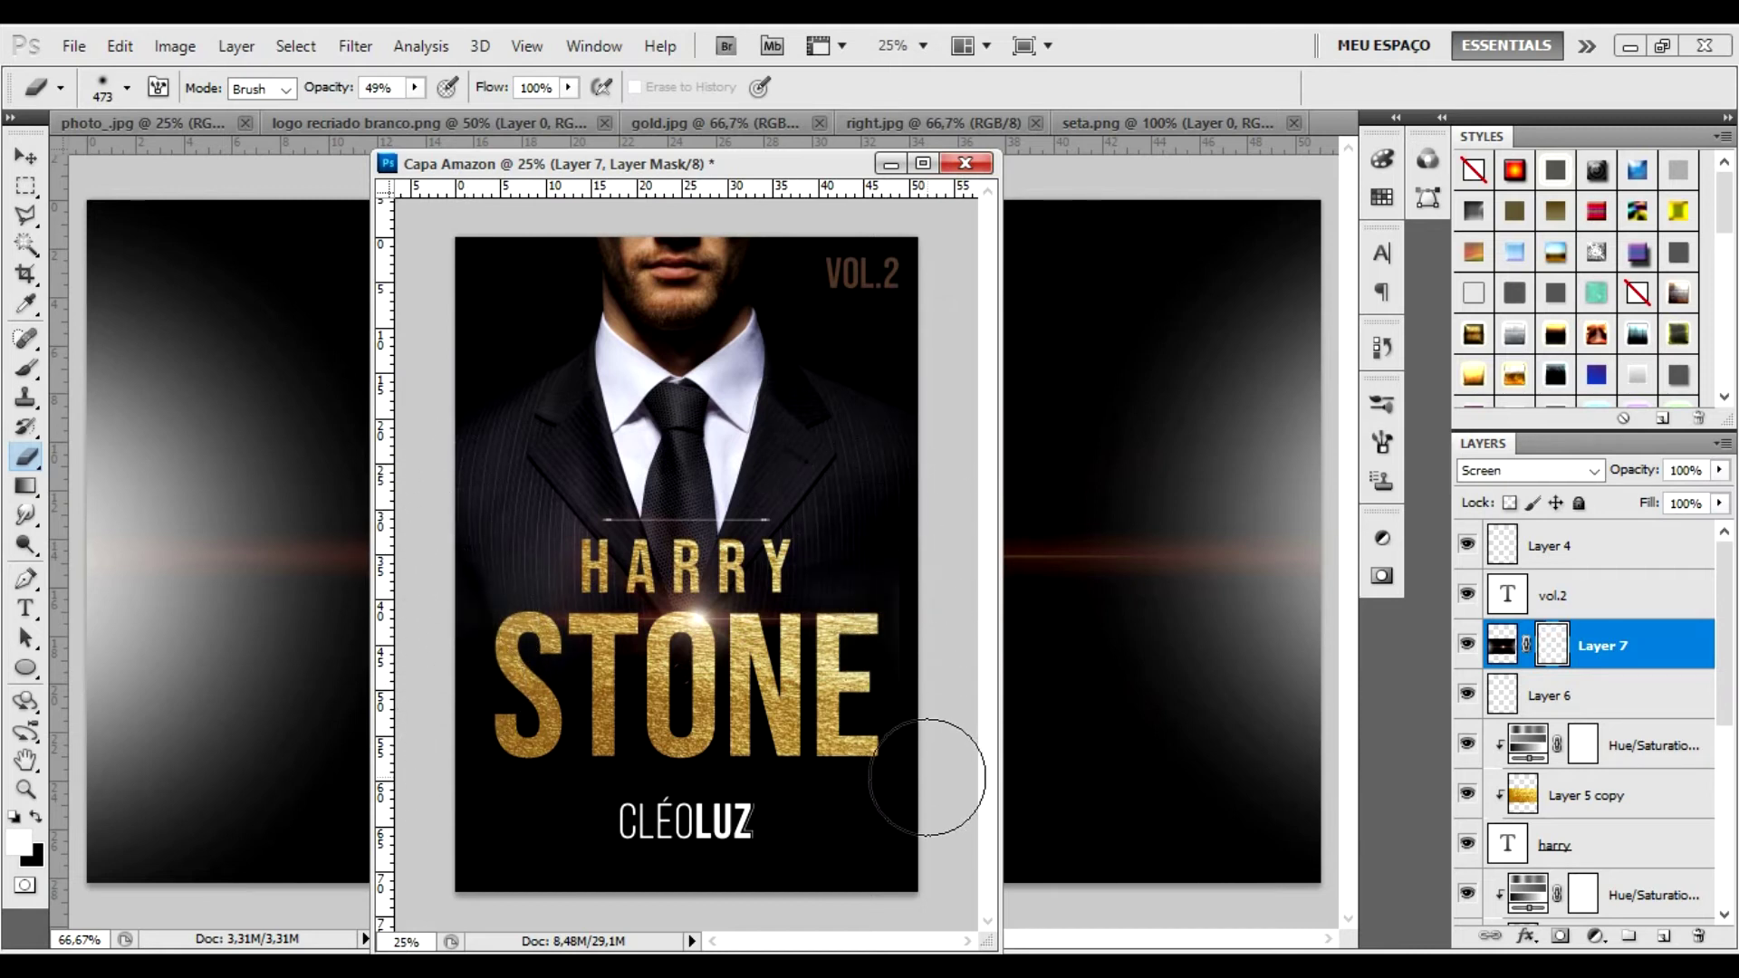
pyautogui.moveTo(927, 638); pyautogui.dragTo(914, 733)
pyautogui.click(25, 156)
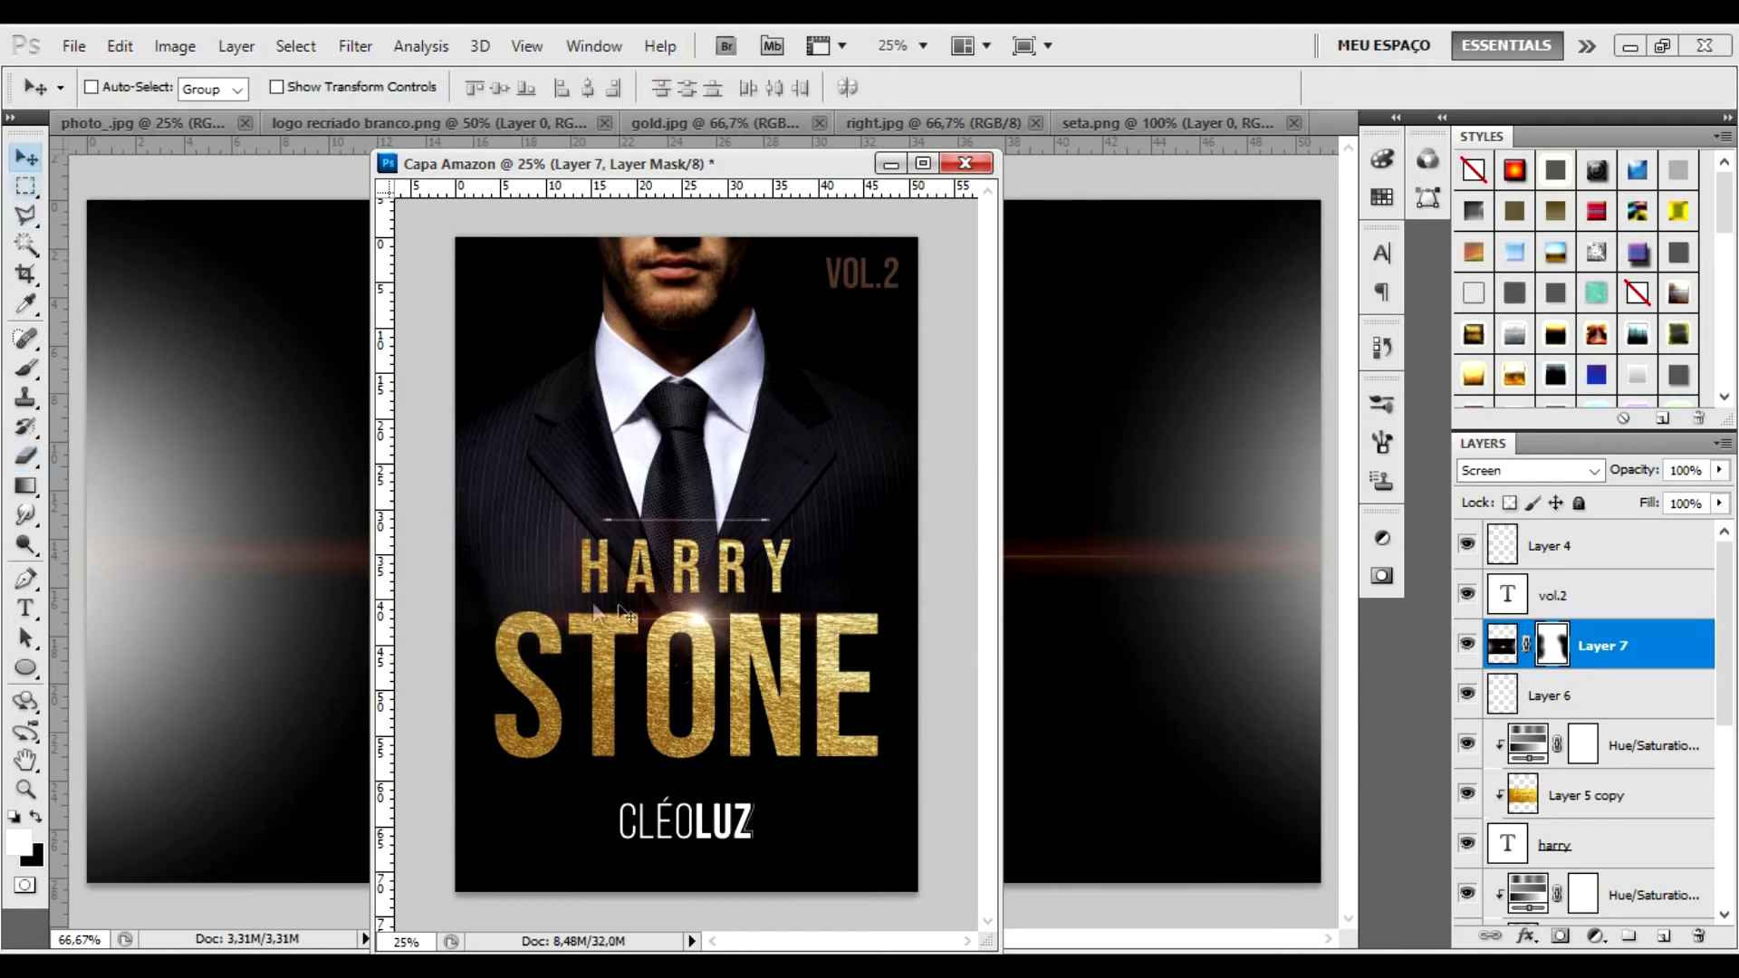
pyautogui.click(25, 789)
pyautogui.moveTo(705, 612)
pyautogui.mouseDown()
pyautogui.moveTo(730, 660)
pyautogui.moveTo(718, 625)
pyautogui.mouseUp()
pyautogui.press('v')
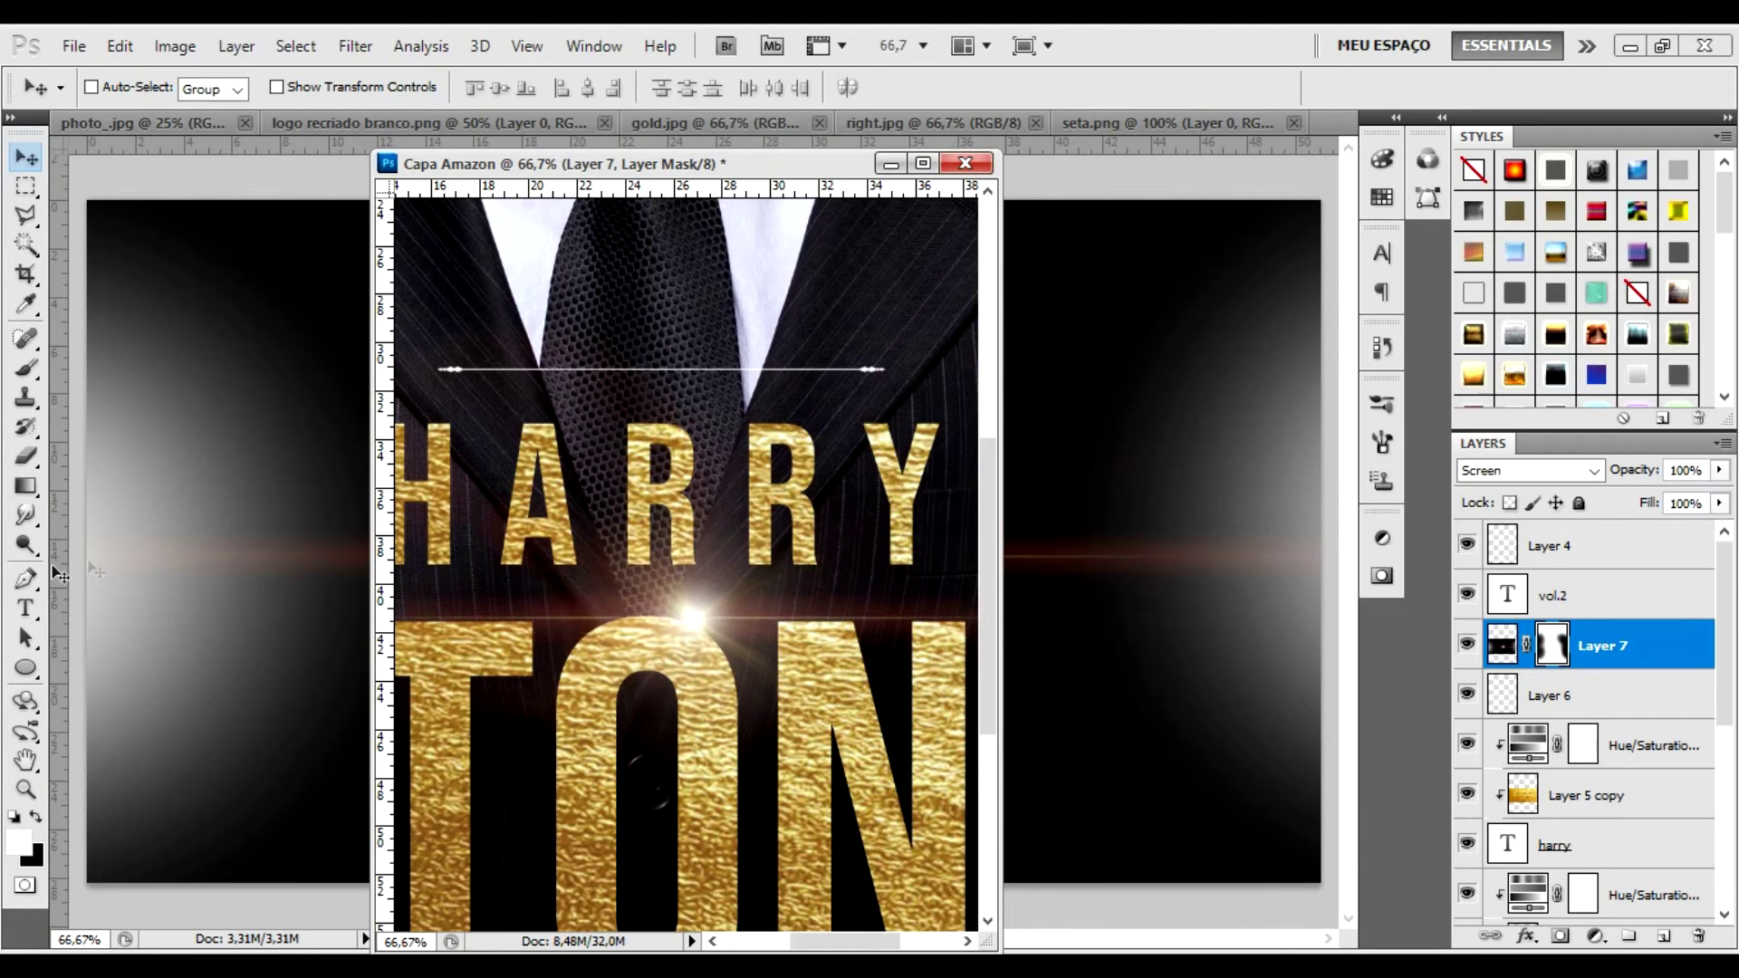
pyautogui.click(26, 790)
pyautogui.keyDown('alt'); pyautogui.click(647, 481); pyautogui.keyUp('alt')
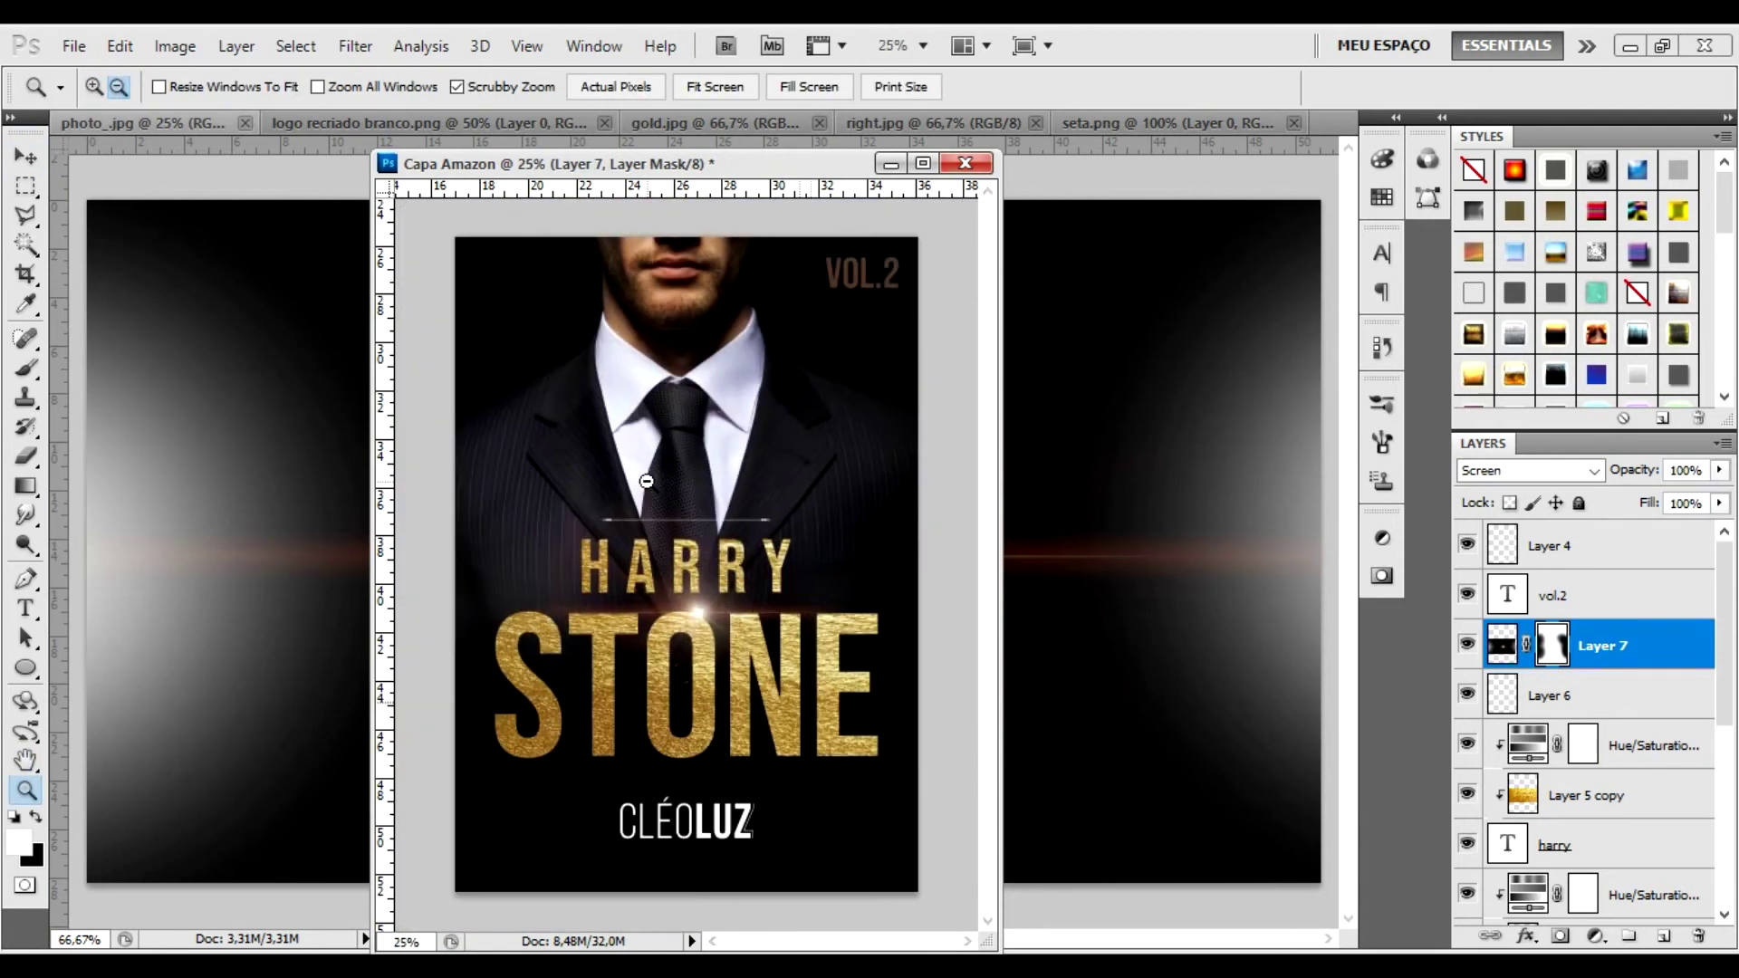
pyautogui.press('v')
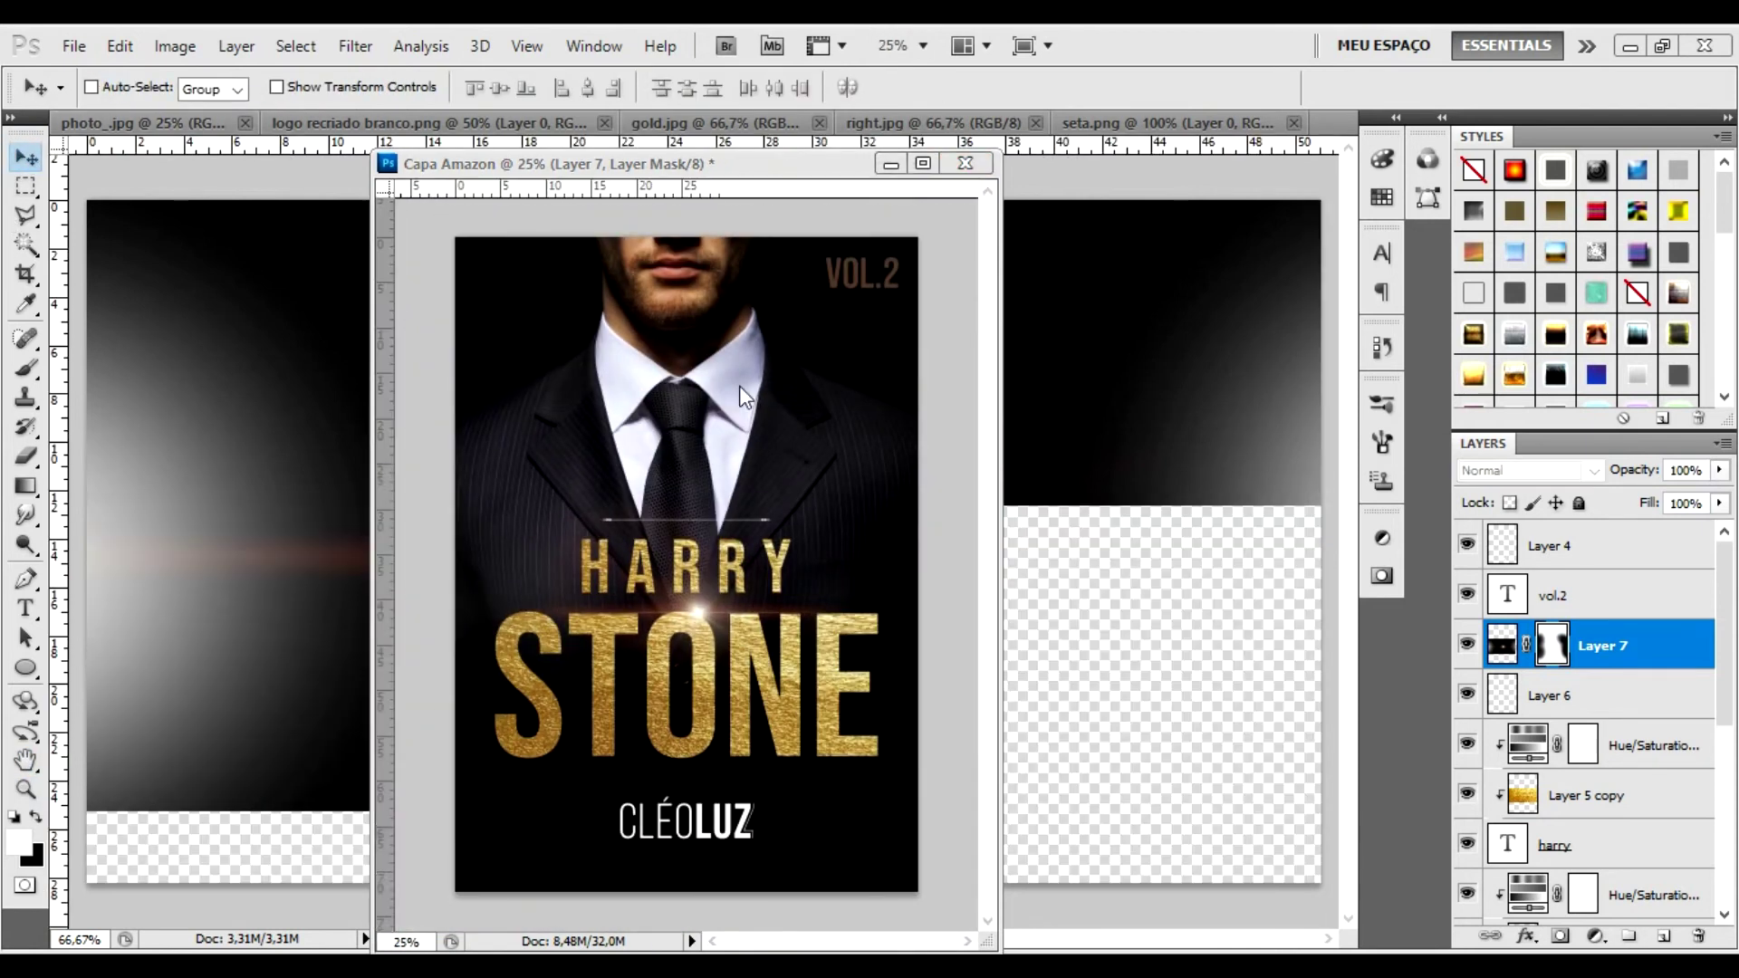
# Step: Duplicate Layer 5 copy and its Hue/Saturation, move them above vol.2 and clip them to it
pyautogui.click(1542, 599)
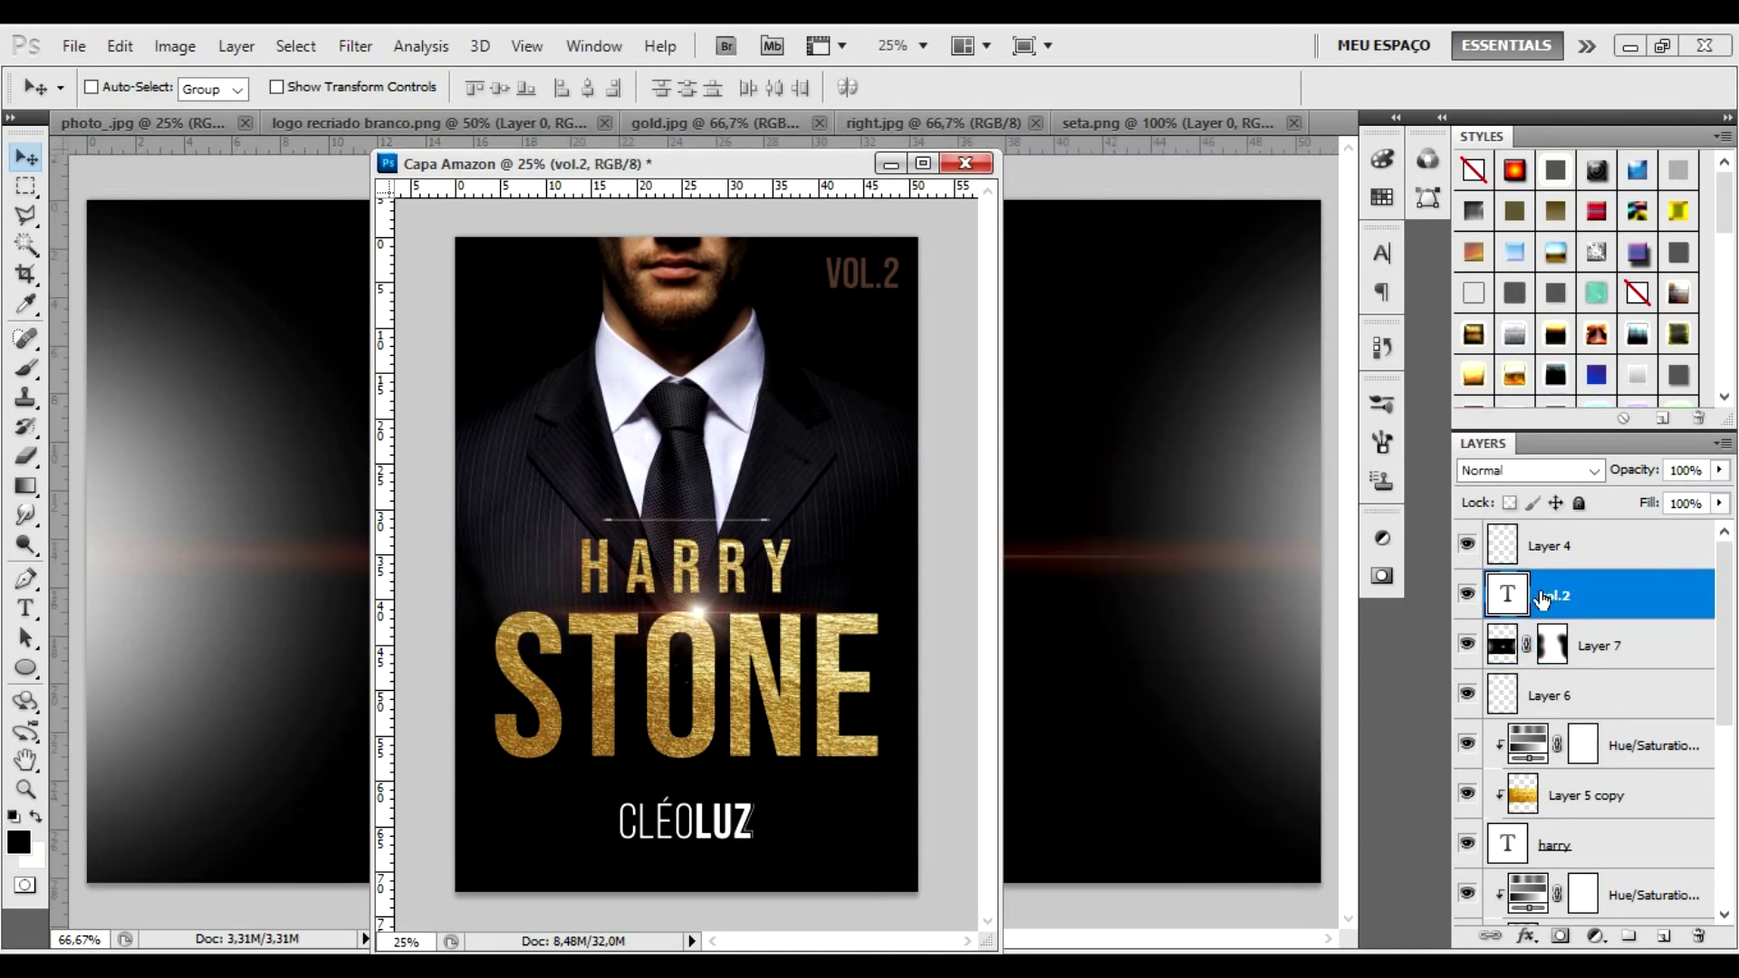
pyautogui.click(1627, 745)
pyautogui.keyDown('shift'); pyautogui.click(1630, 795); pyautogui.keyUp('shift')
pyautogui.rightClick(1630, 788)
pyautogui.click(1561, 226)
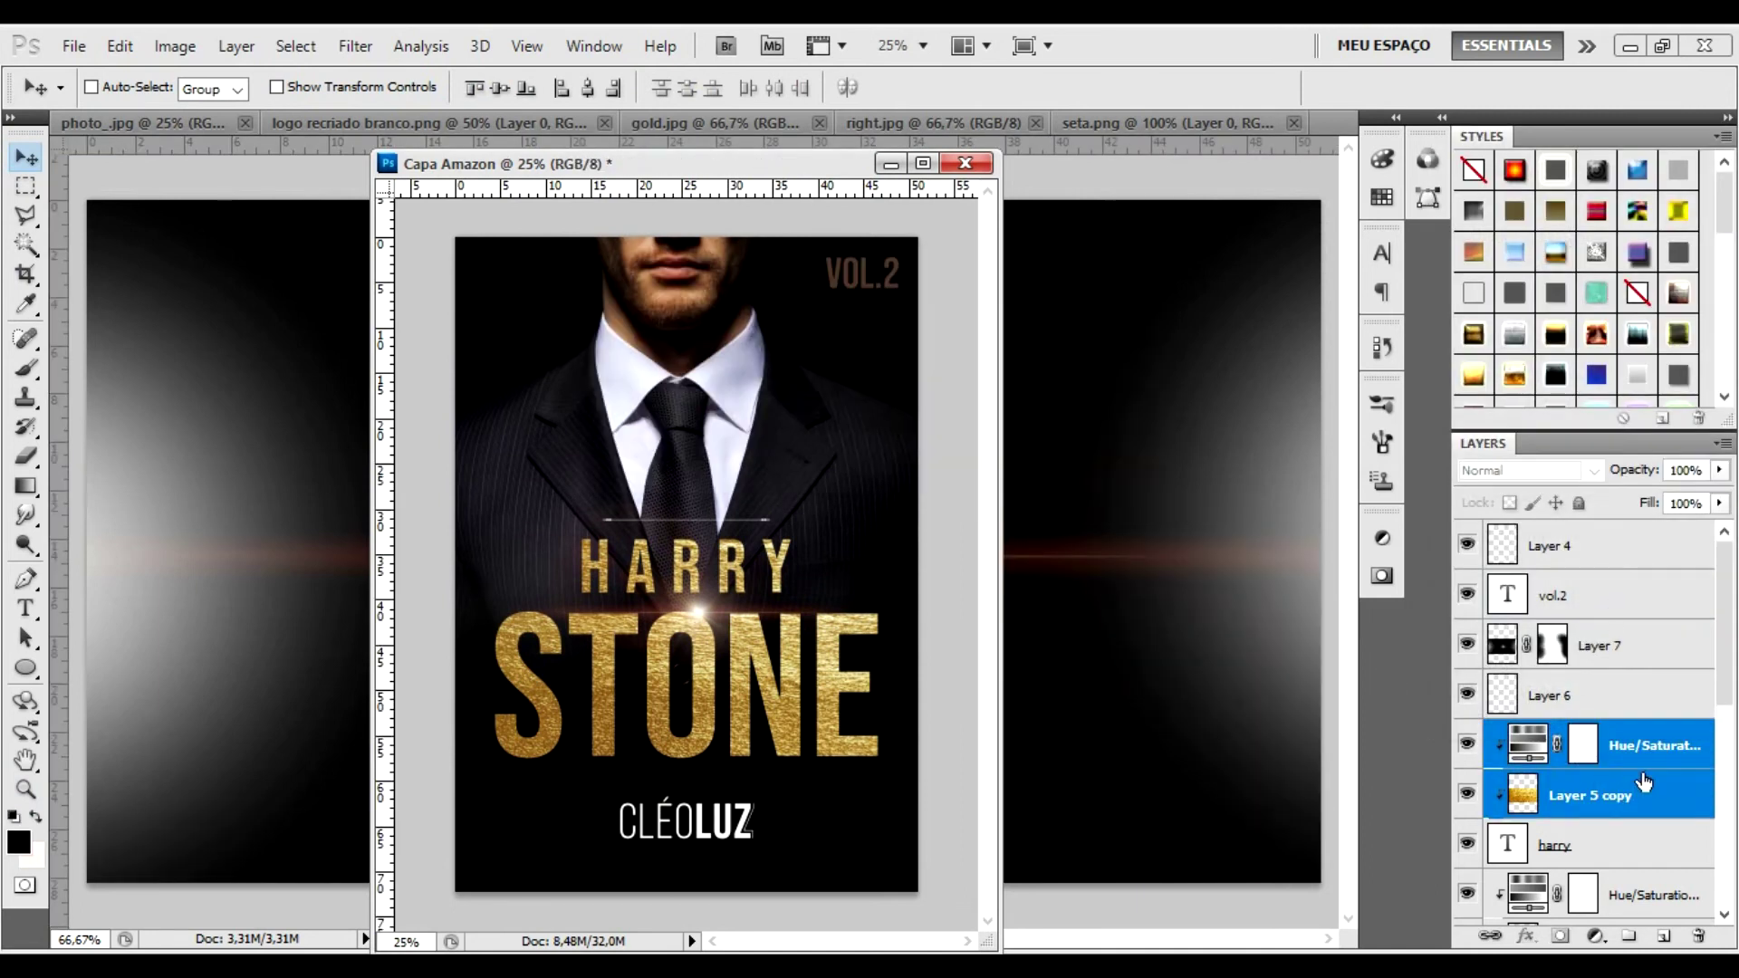
pyautogui.moveTo(1643, 781); pyautogui.dragTo(1540, 575)
pyautogui.rightClick(1523, 585)
pyautogui.press('Escape')
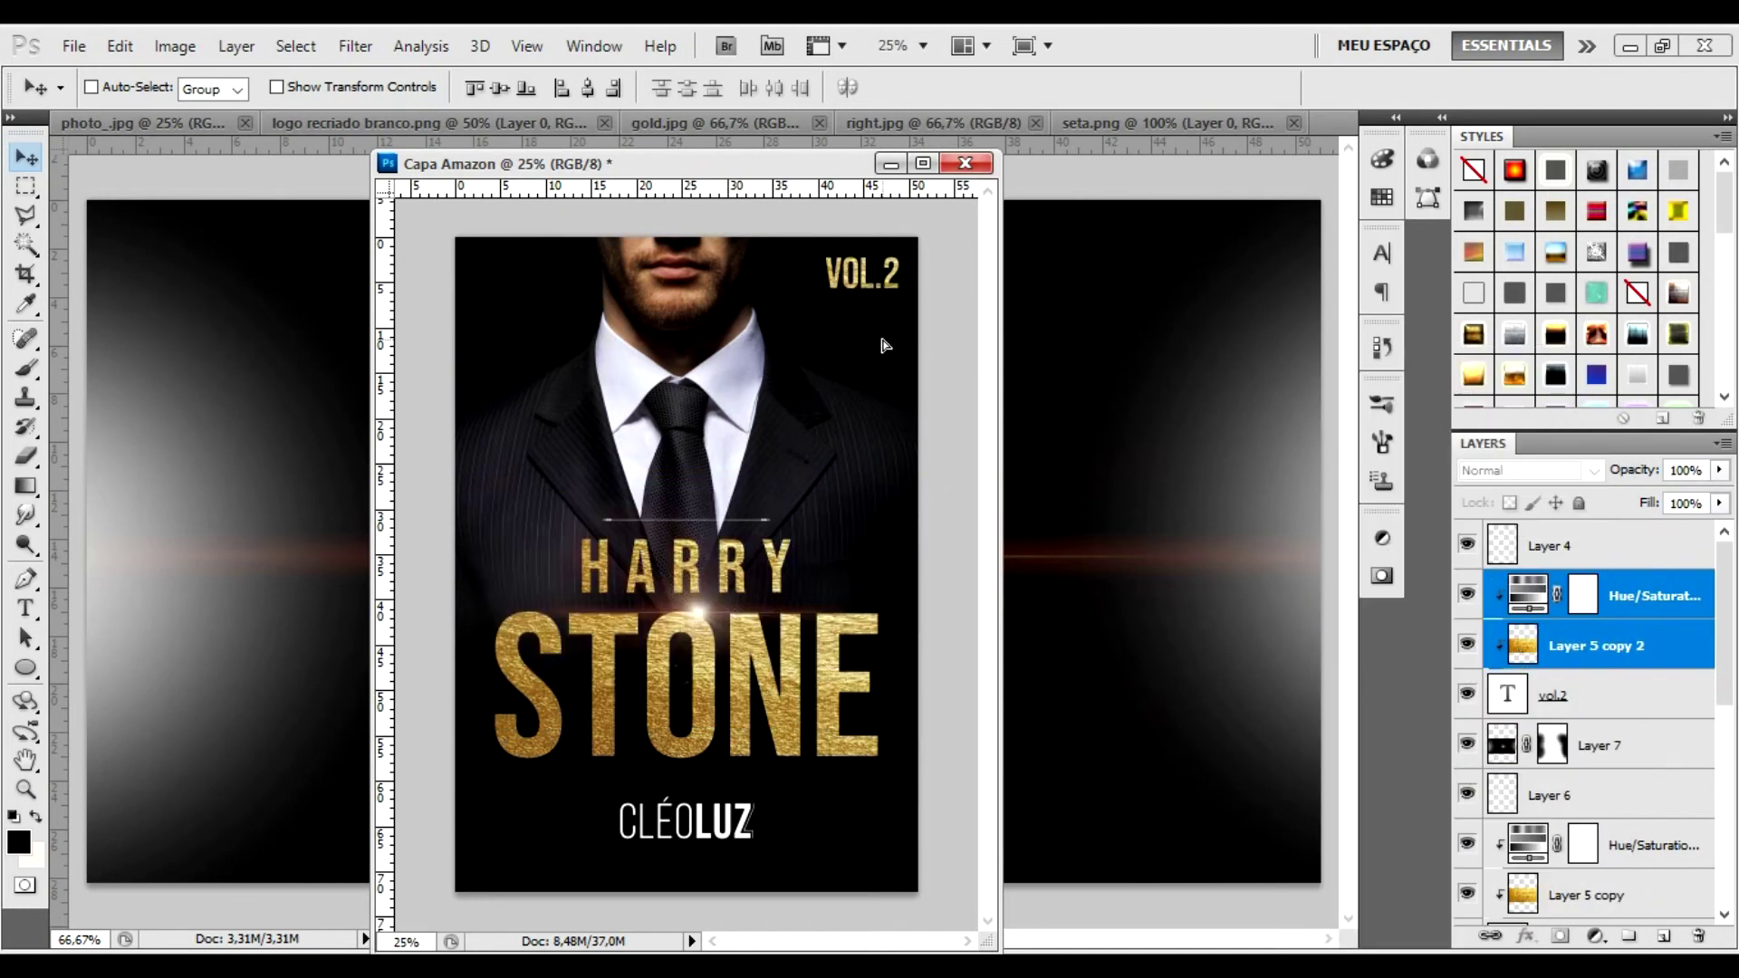
pyautogui.click(1587, 659)
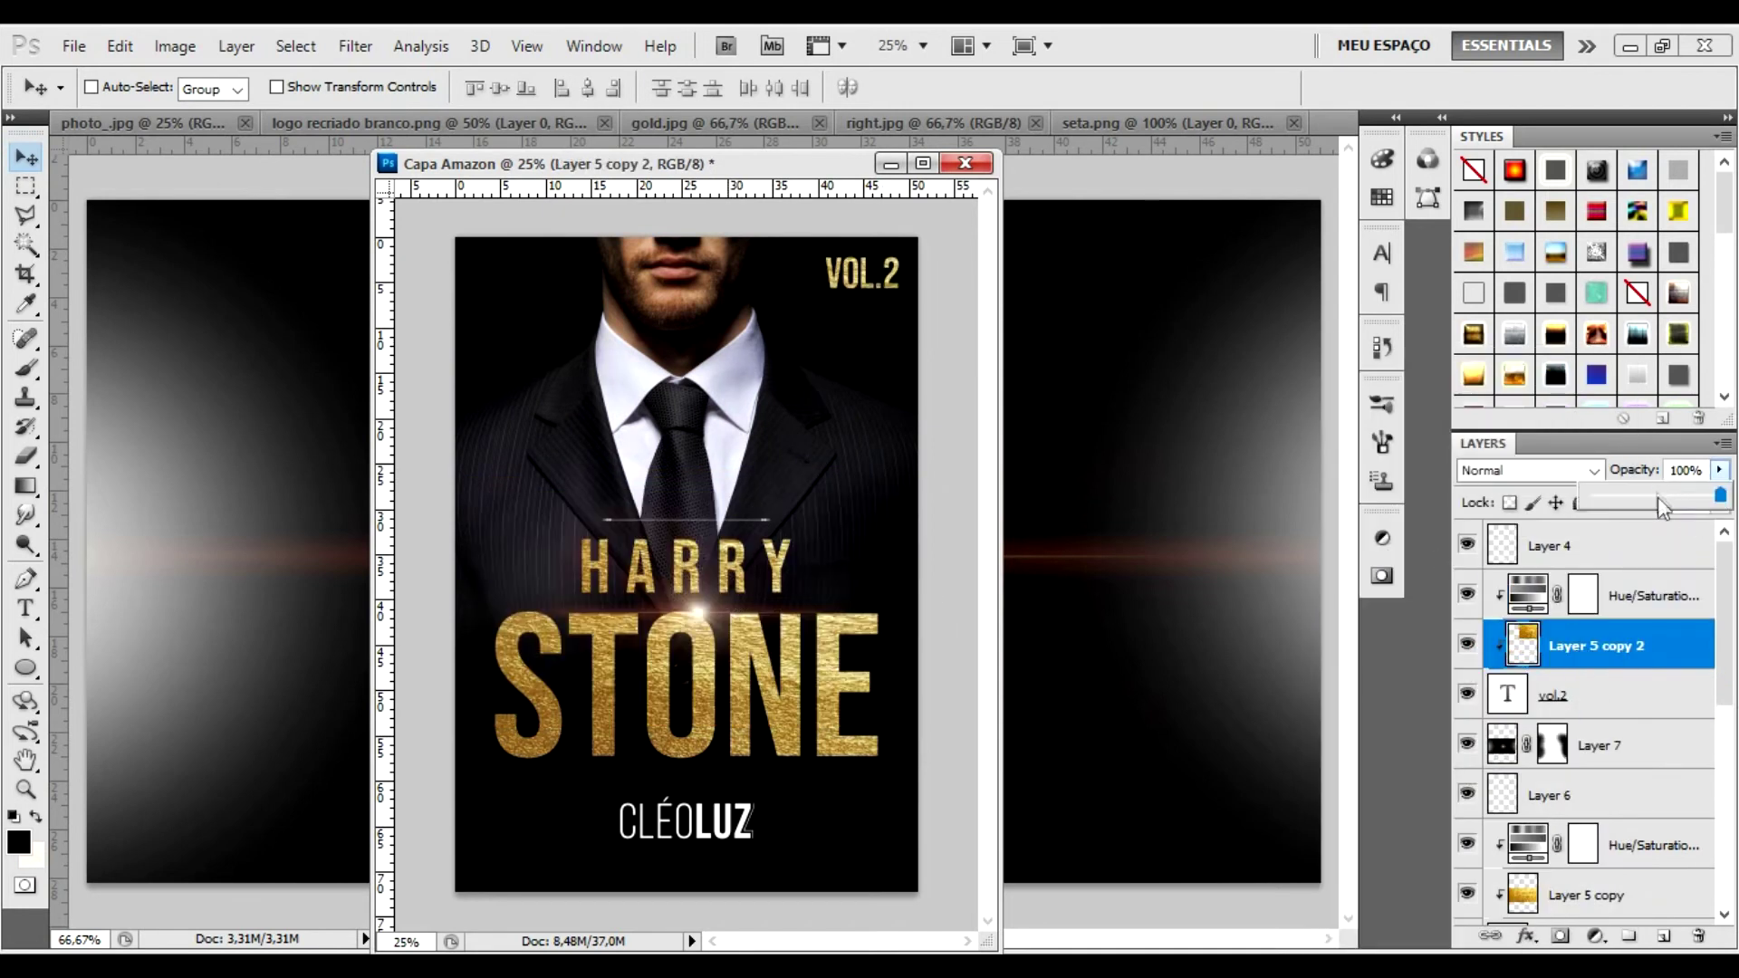
pyautogui.click(1632, 603)
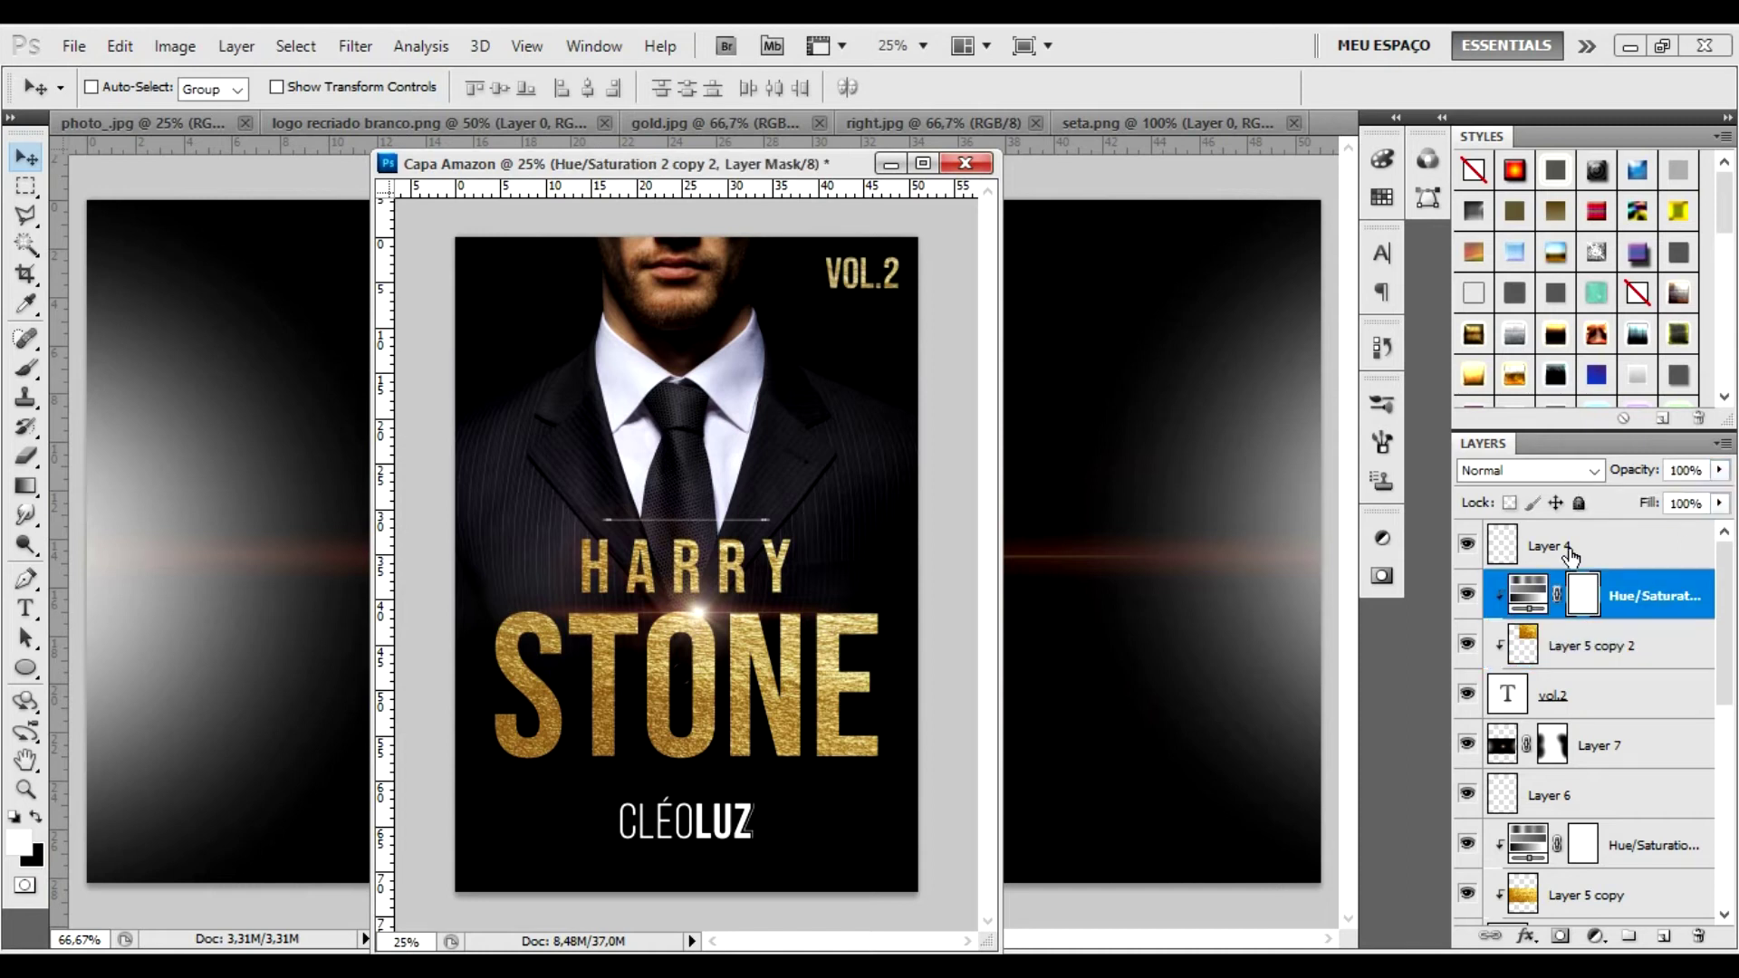
pyautogui.click(1553, 545)
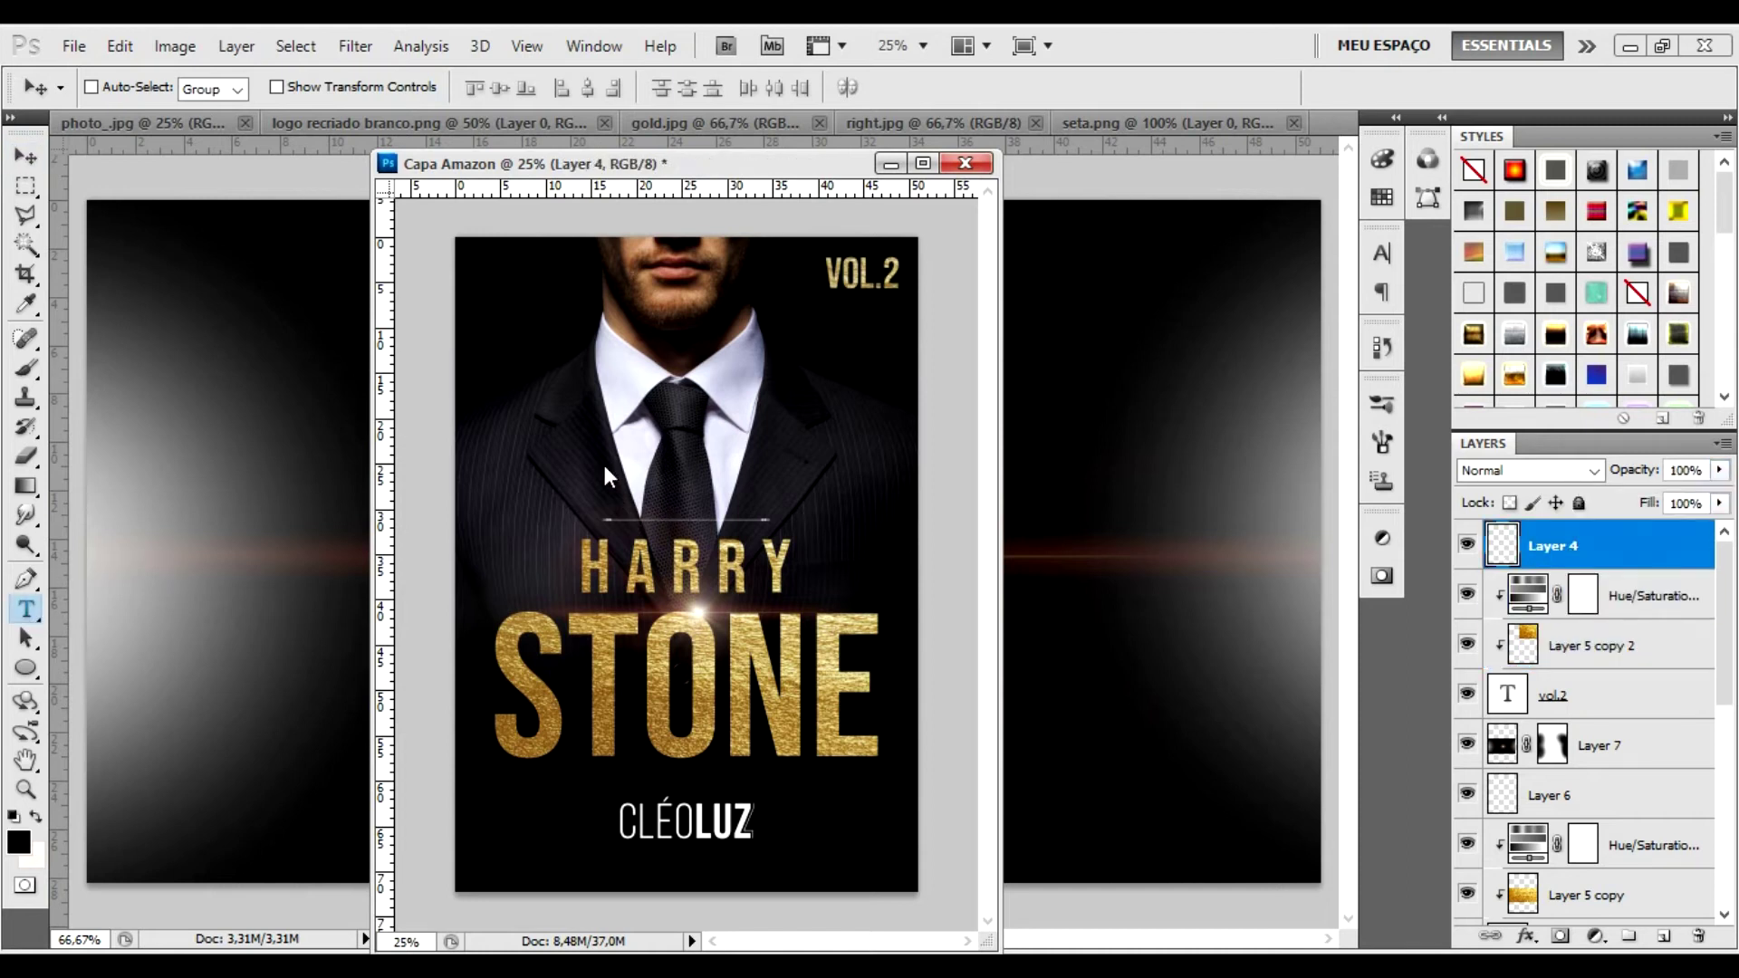
# Step: Type the 'o presidene' subtitle in a box above HARRY and colour it white
pyautogui.press('t')
pyautogui.moveTo(603, 470); pyautogui.dragTo(770, 518)
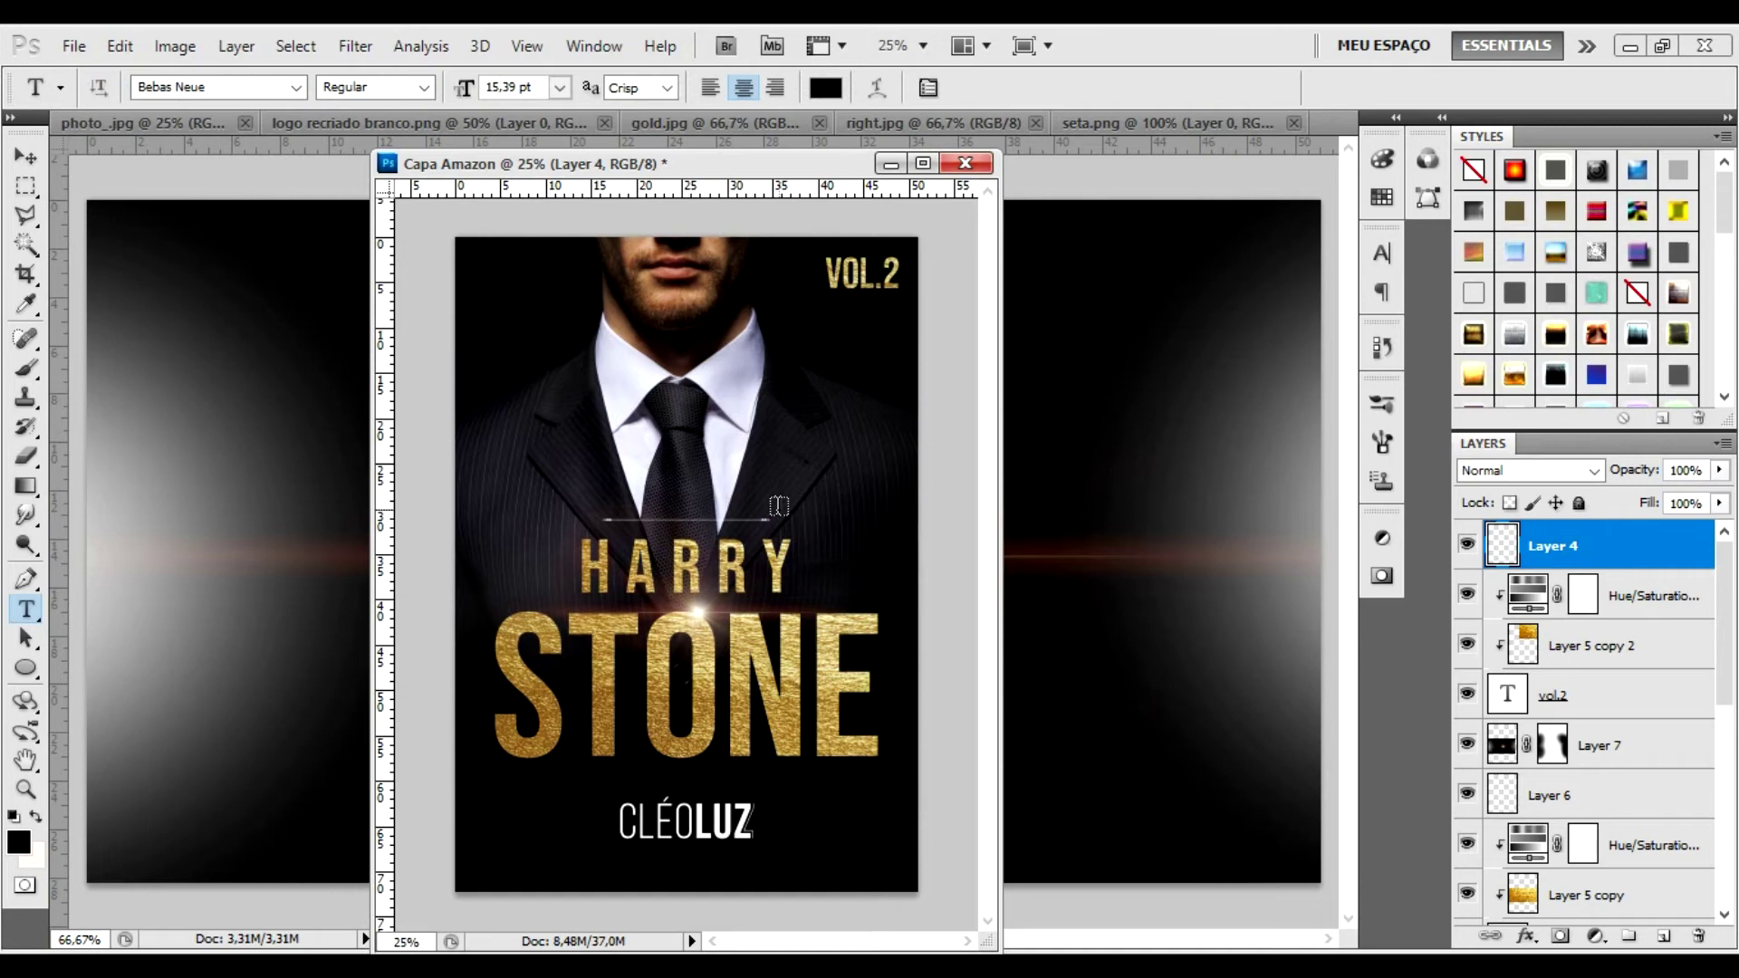
pyautogui.write('o presidene')
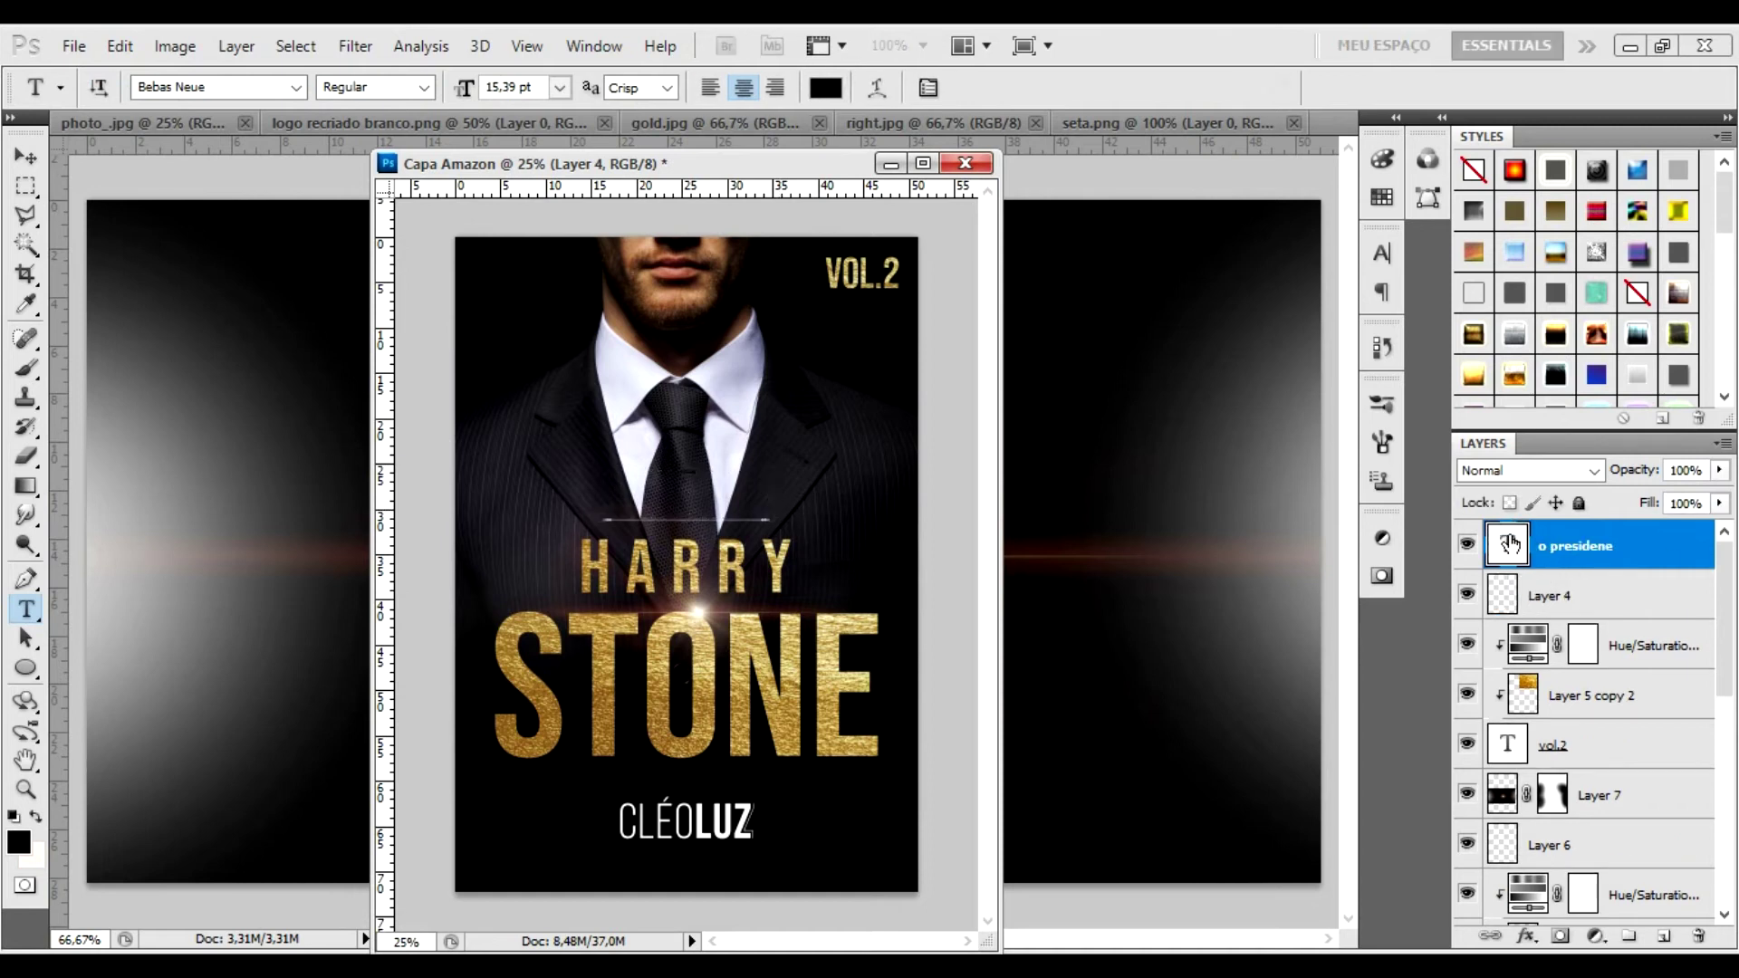
pyautogui.click(1381, 253)
pyautogui.click(1291, 403)
pyautogui.click(824, 529)
pyautogui.click(1366, 472)
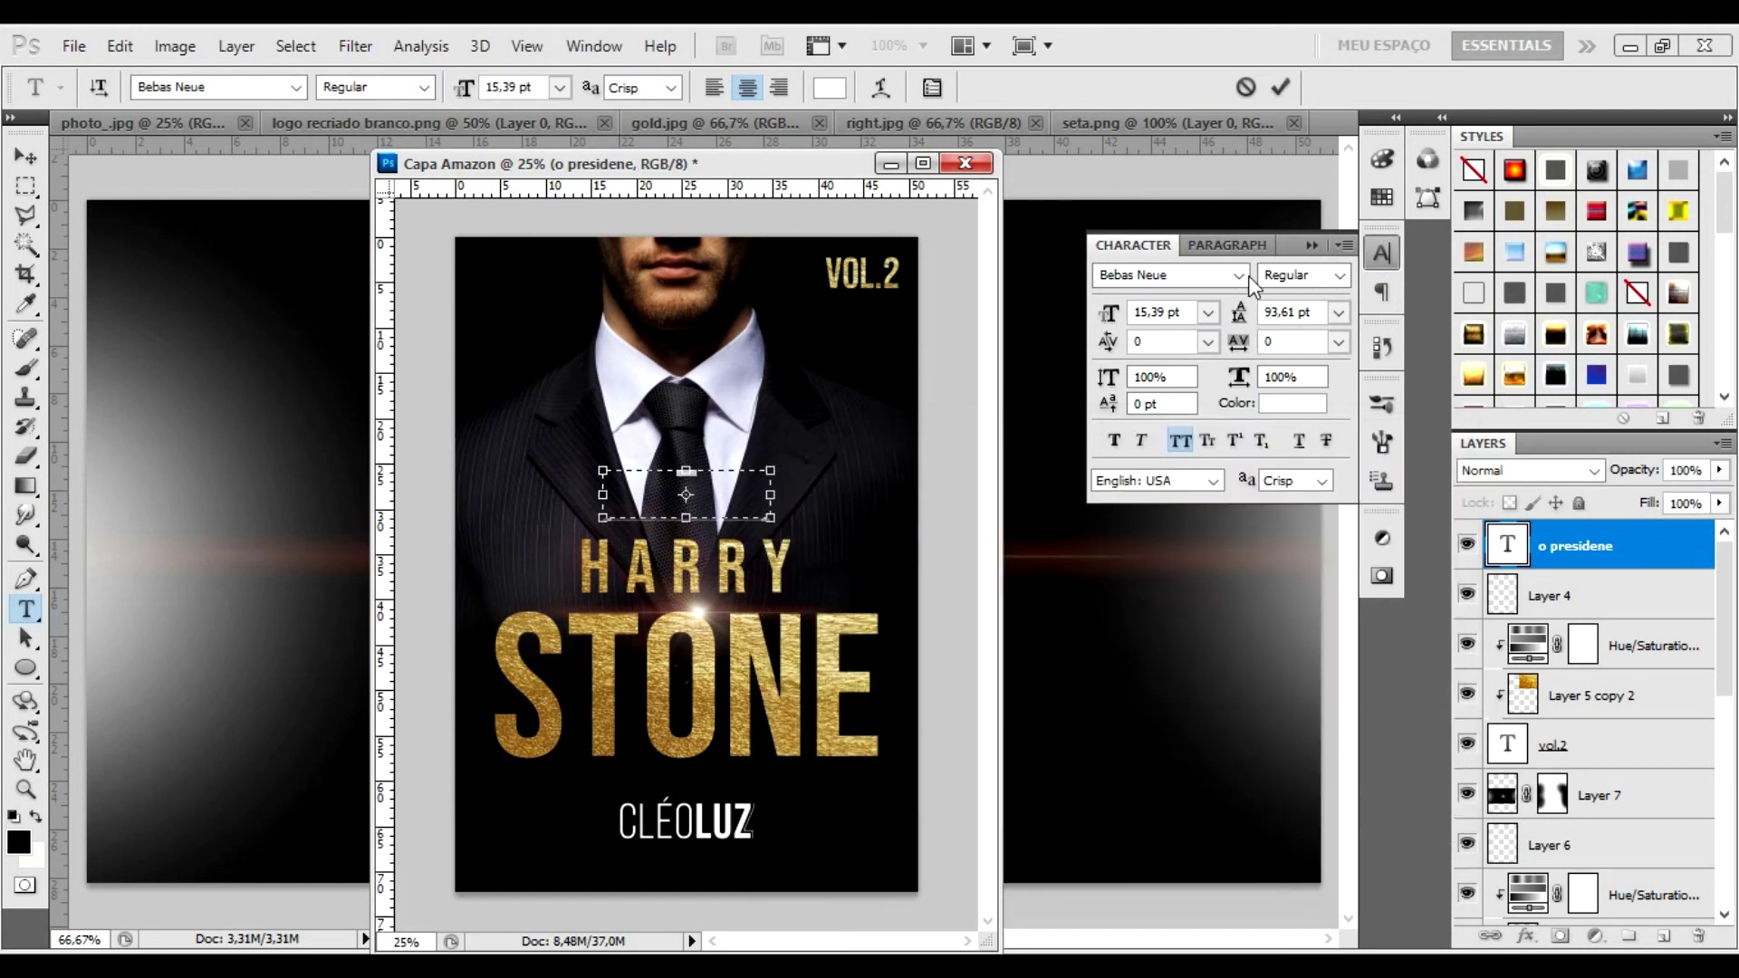
# Step: Set the subtitle to Nexa Light, 72 pt, with tracking 200
pyautogui.click(1238, 274)
pyautogui.scroll(-10, 1430, 634)
pyautogui.scroll(-5, 1436, 652)
pyautogui.click(1438, 662)
pyautogui.click(1209, 314)
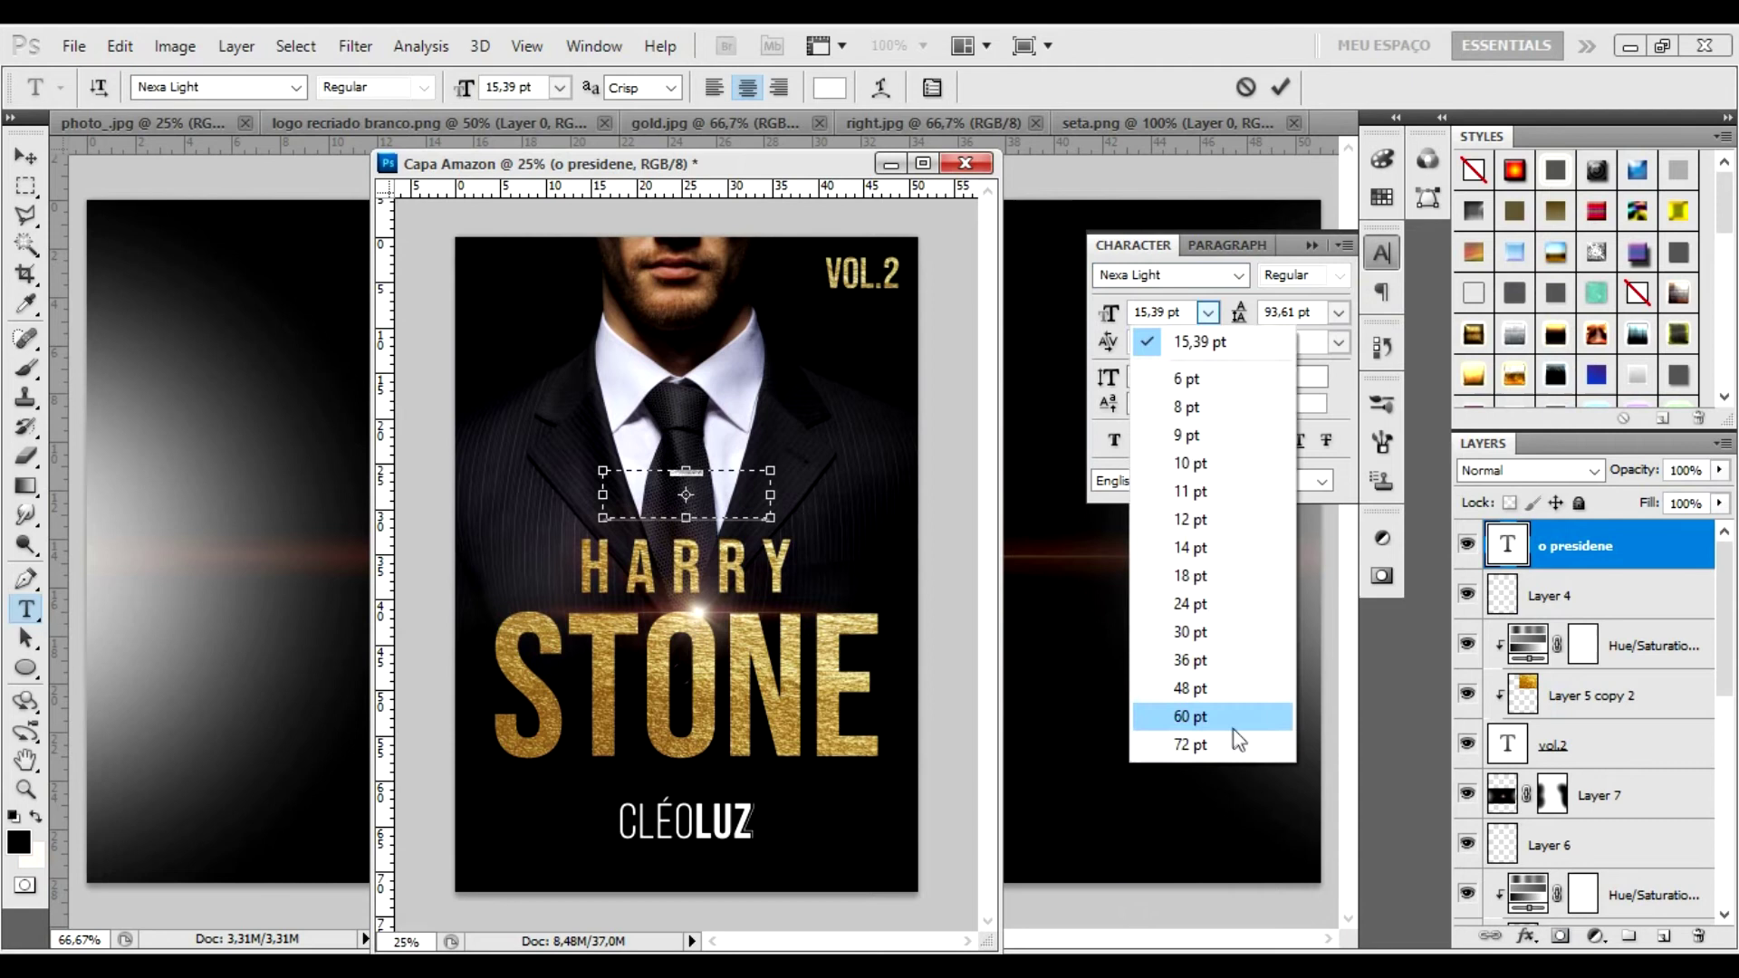
pyautogui.click(1231, 713)
pyautogui.moveTo(806, 495); pyautogui.dragTo(824, 495)
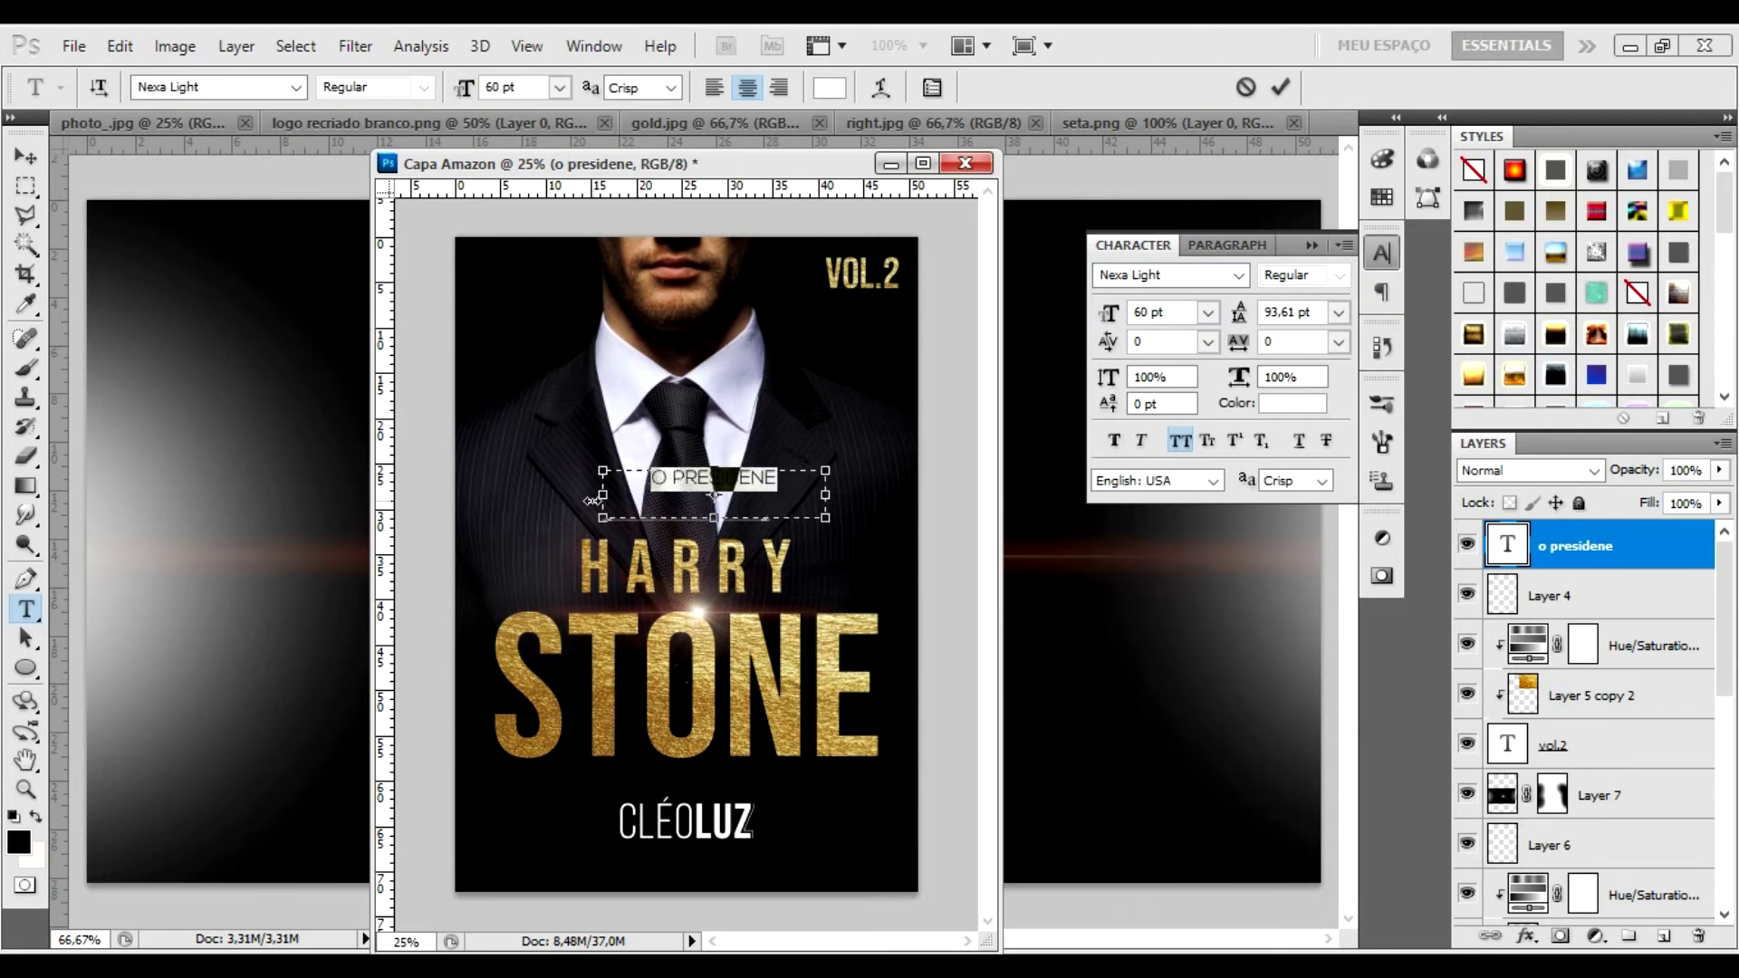
pyautogui.click(1337, 341)
pyautogui.click(1358, 757)
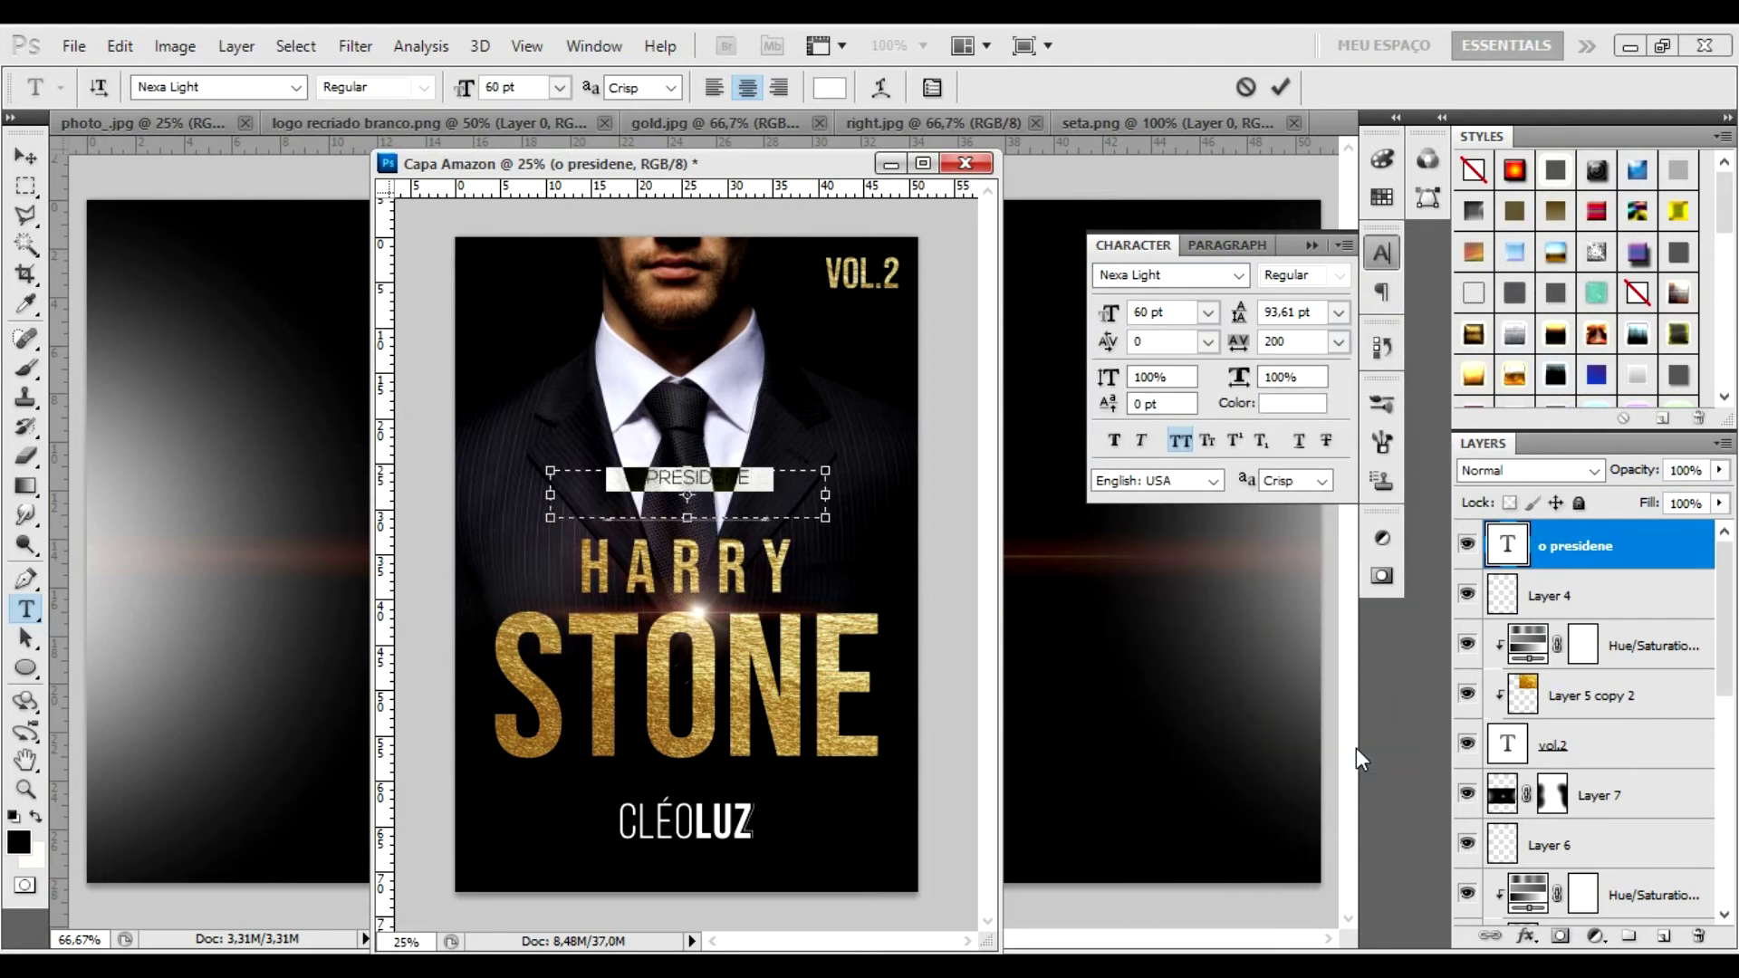
pyautogui.click(1207, 314)
pyautogui.click(1172, 750)
pyautogui.write('92')
# Step: Commit the subtitle, nudge it just above HARRY, and reapply the 72 pt size
pyautogui.click(794, 480)
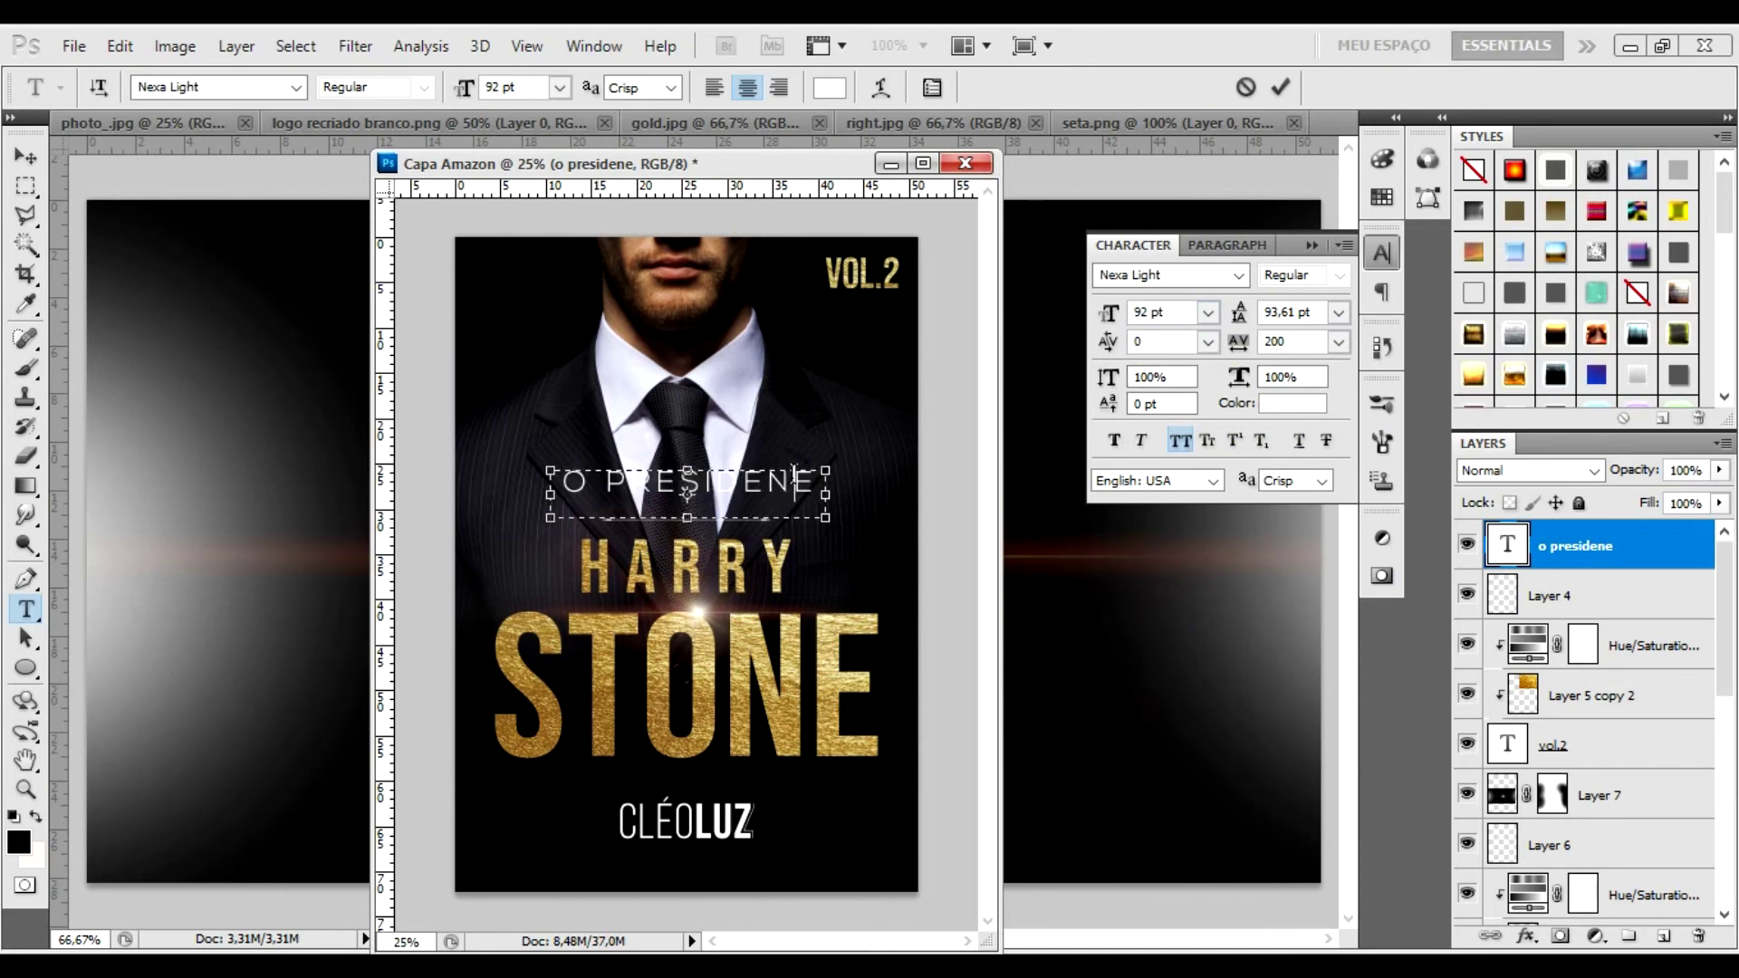
pyautogui.write('T')
pyautogui.hotkey('ctrl', 'Return')
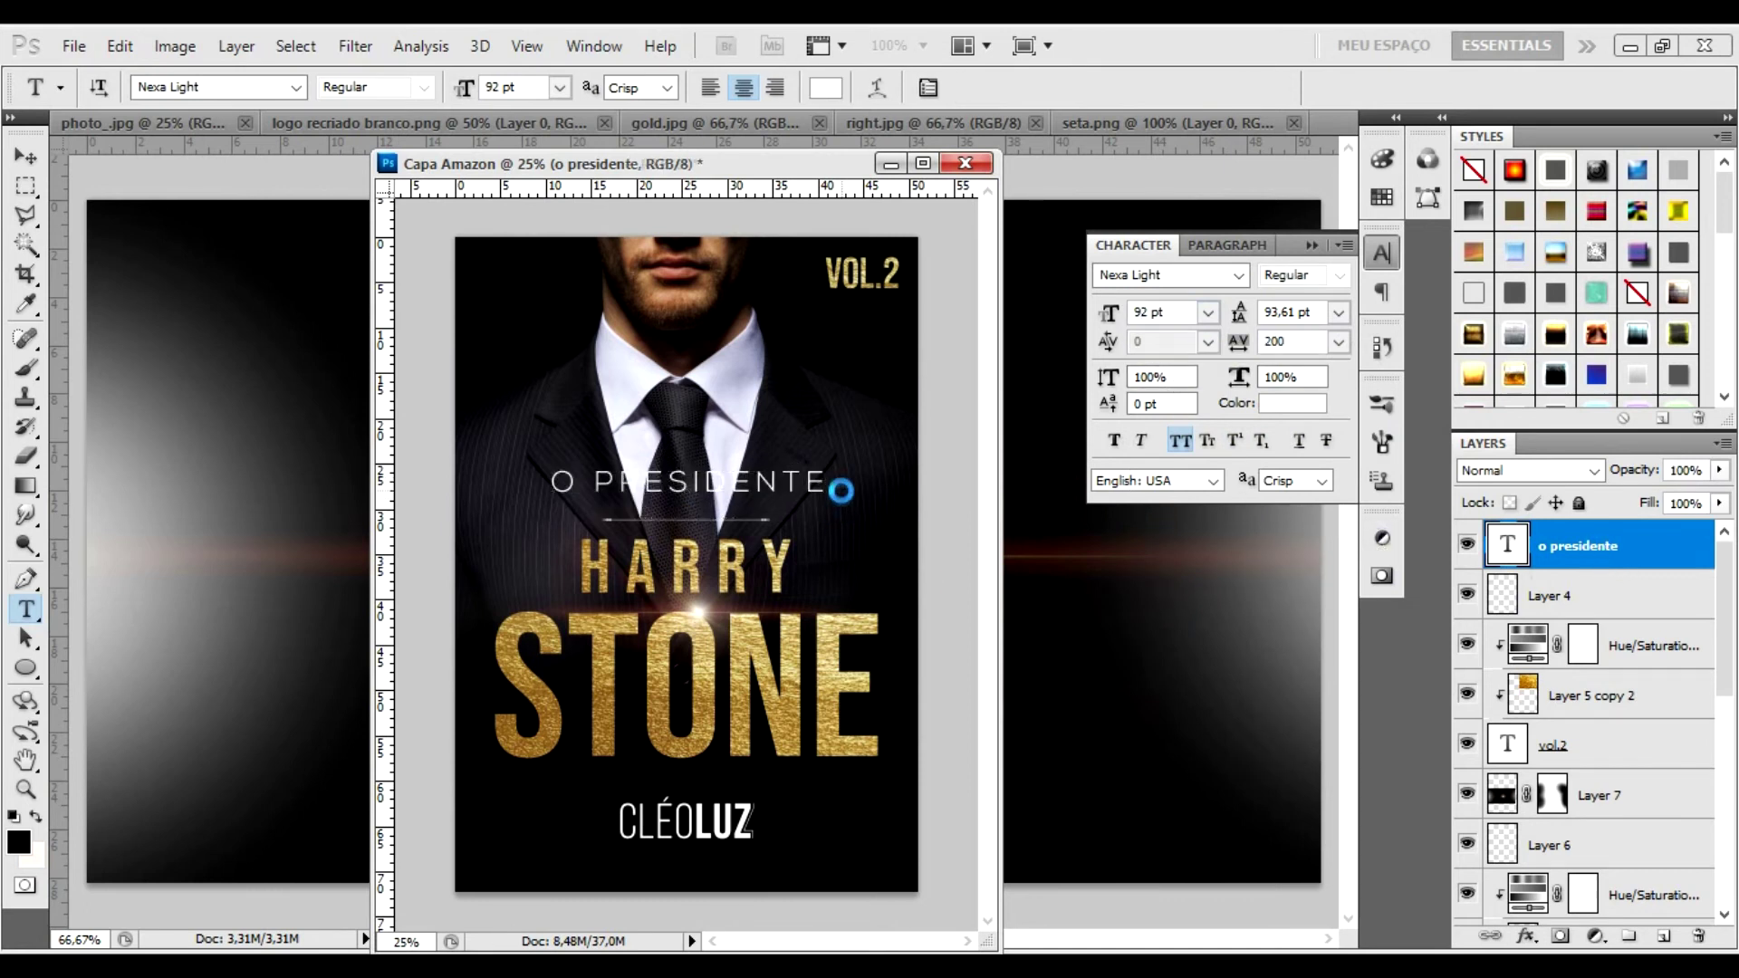
pyautogui.press('v')
pyautogui.moveTo(825, 485); pyautogui.dragTo(828, 492)
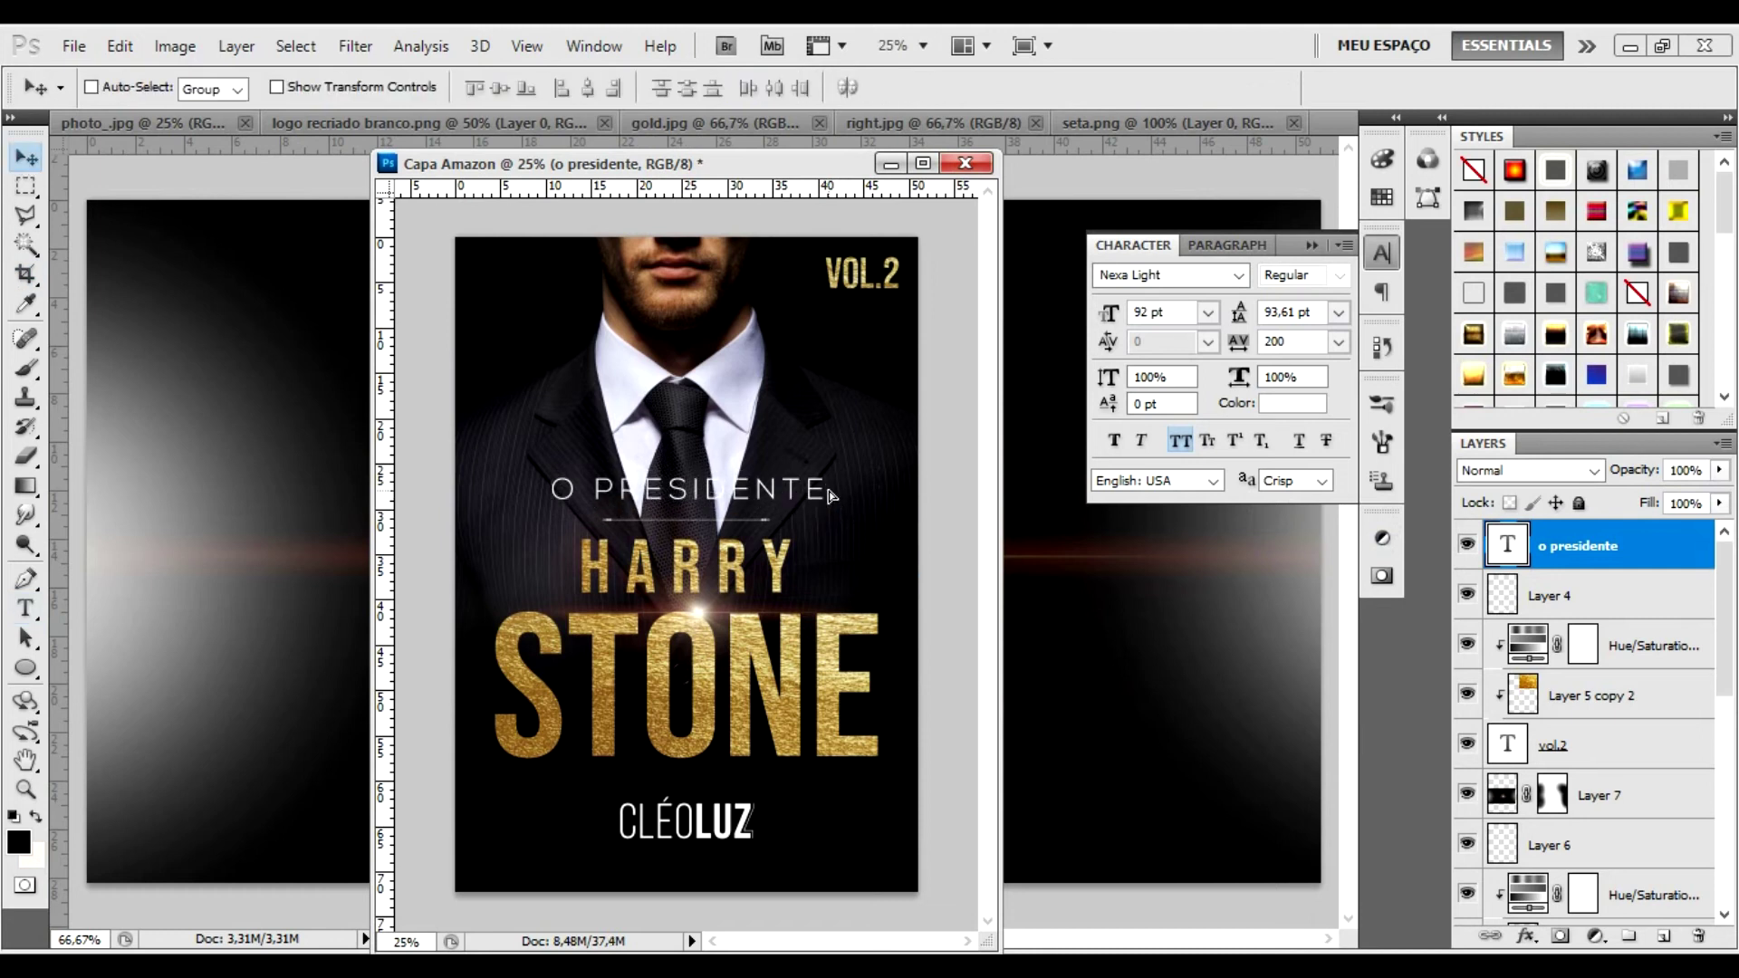
pyautogui.doubleClick(1508, 548)
pyautogui.write('72')
pyautogui.press('Return')
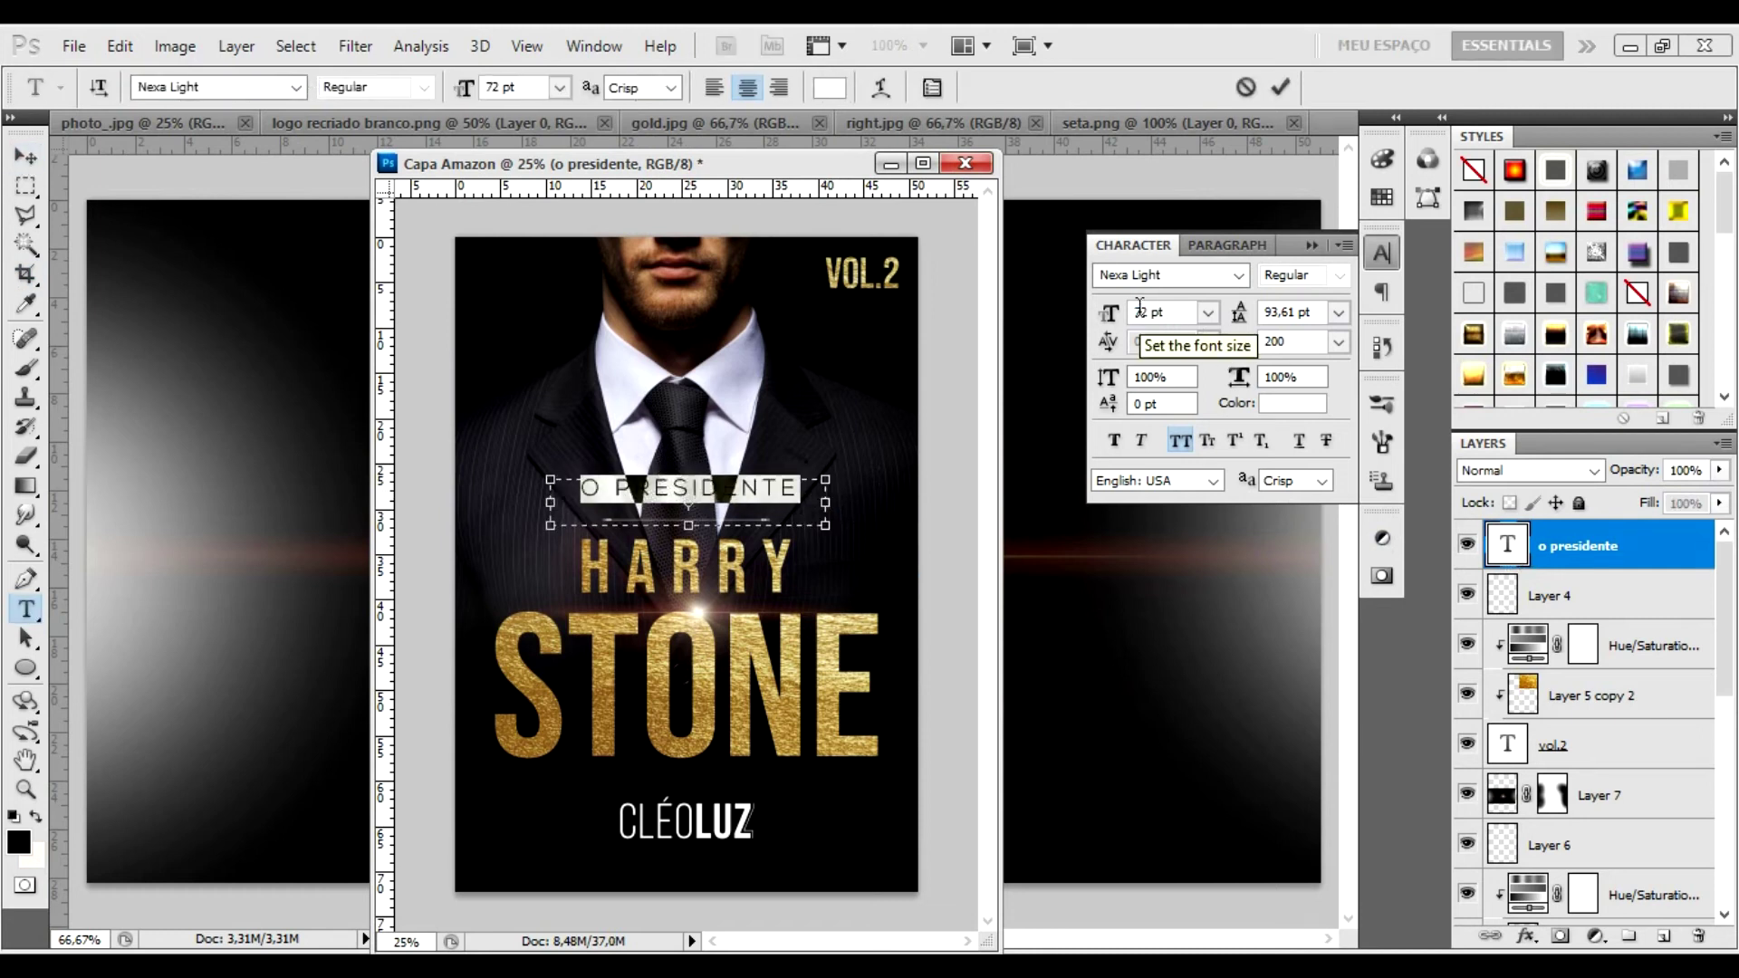
pyautogui.hotkey('ctrl', 'Return')
pyautogui.press('v')
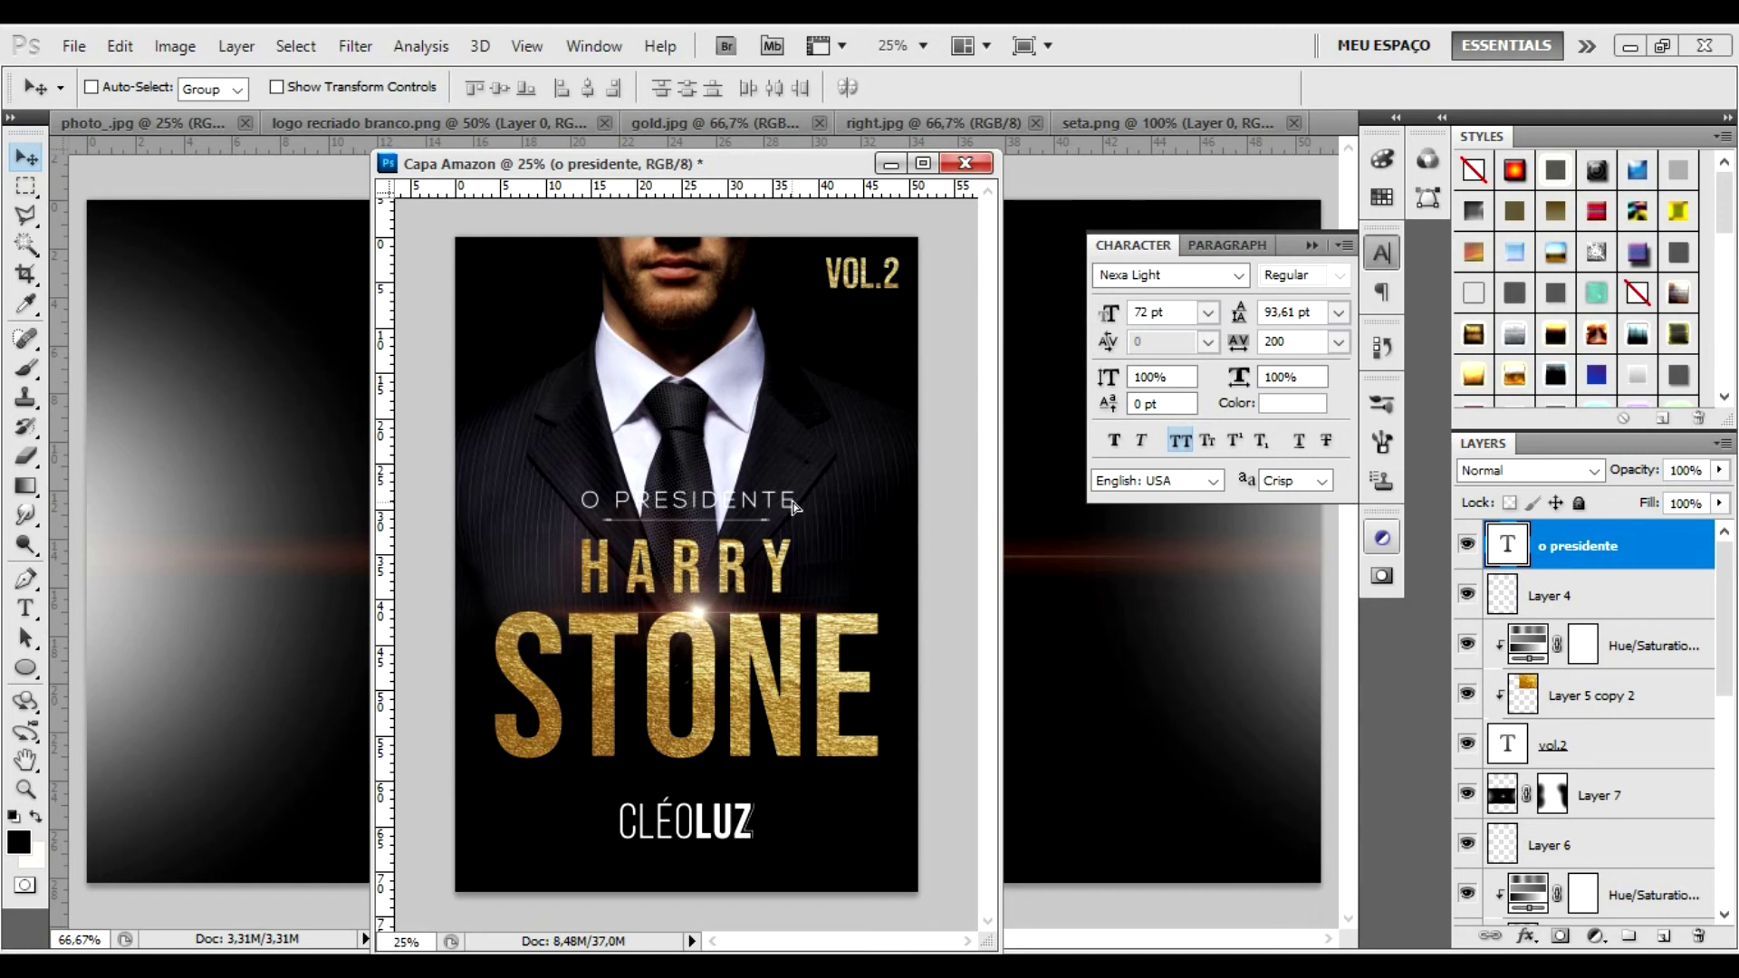
# Step: Add new Layers 8 and 9 with a large 0%-hardness brush at 48% opacity, moving Layer 9 beneath the stone title
pyautogui.click(1599, 795)
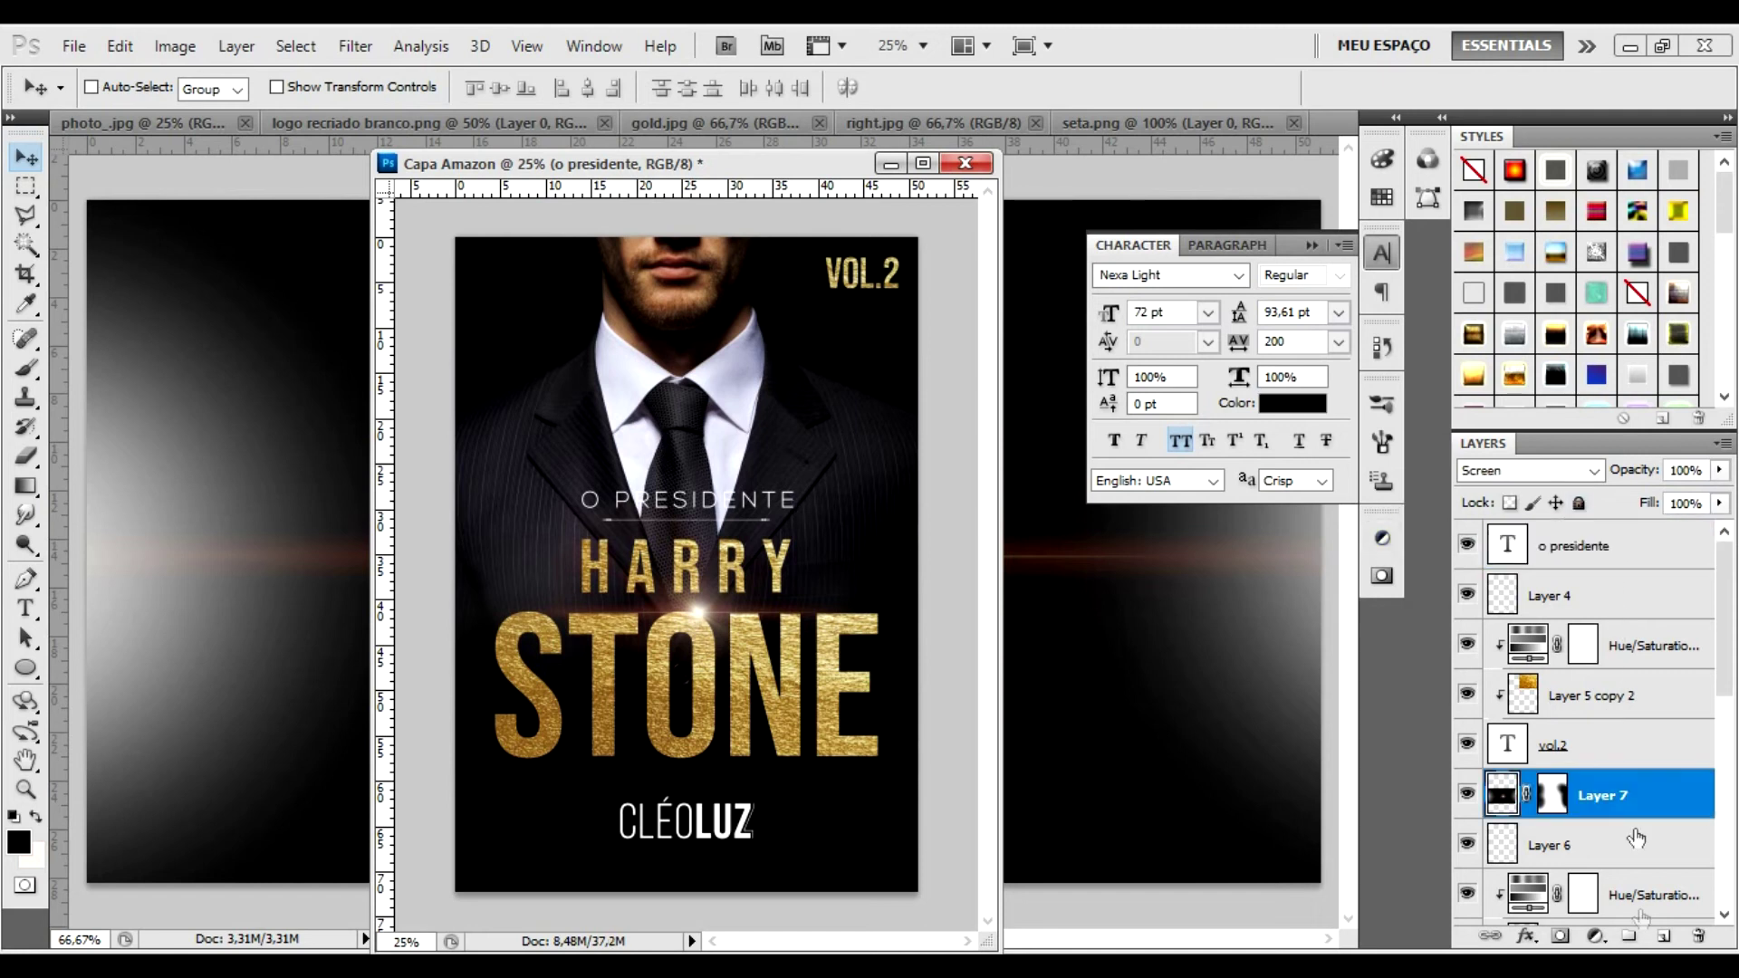
pyautogui.click(1663, 935)
pyautogui.click(36, 364)
pyautogui.click(127, 88)
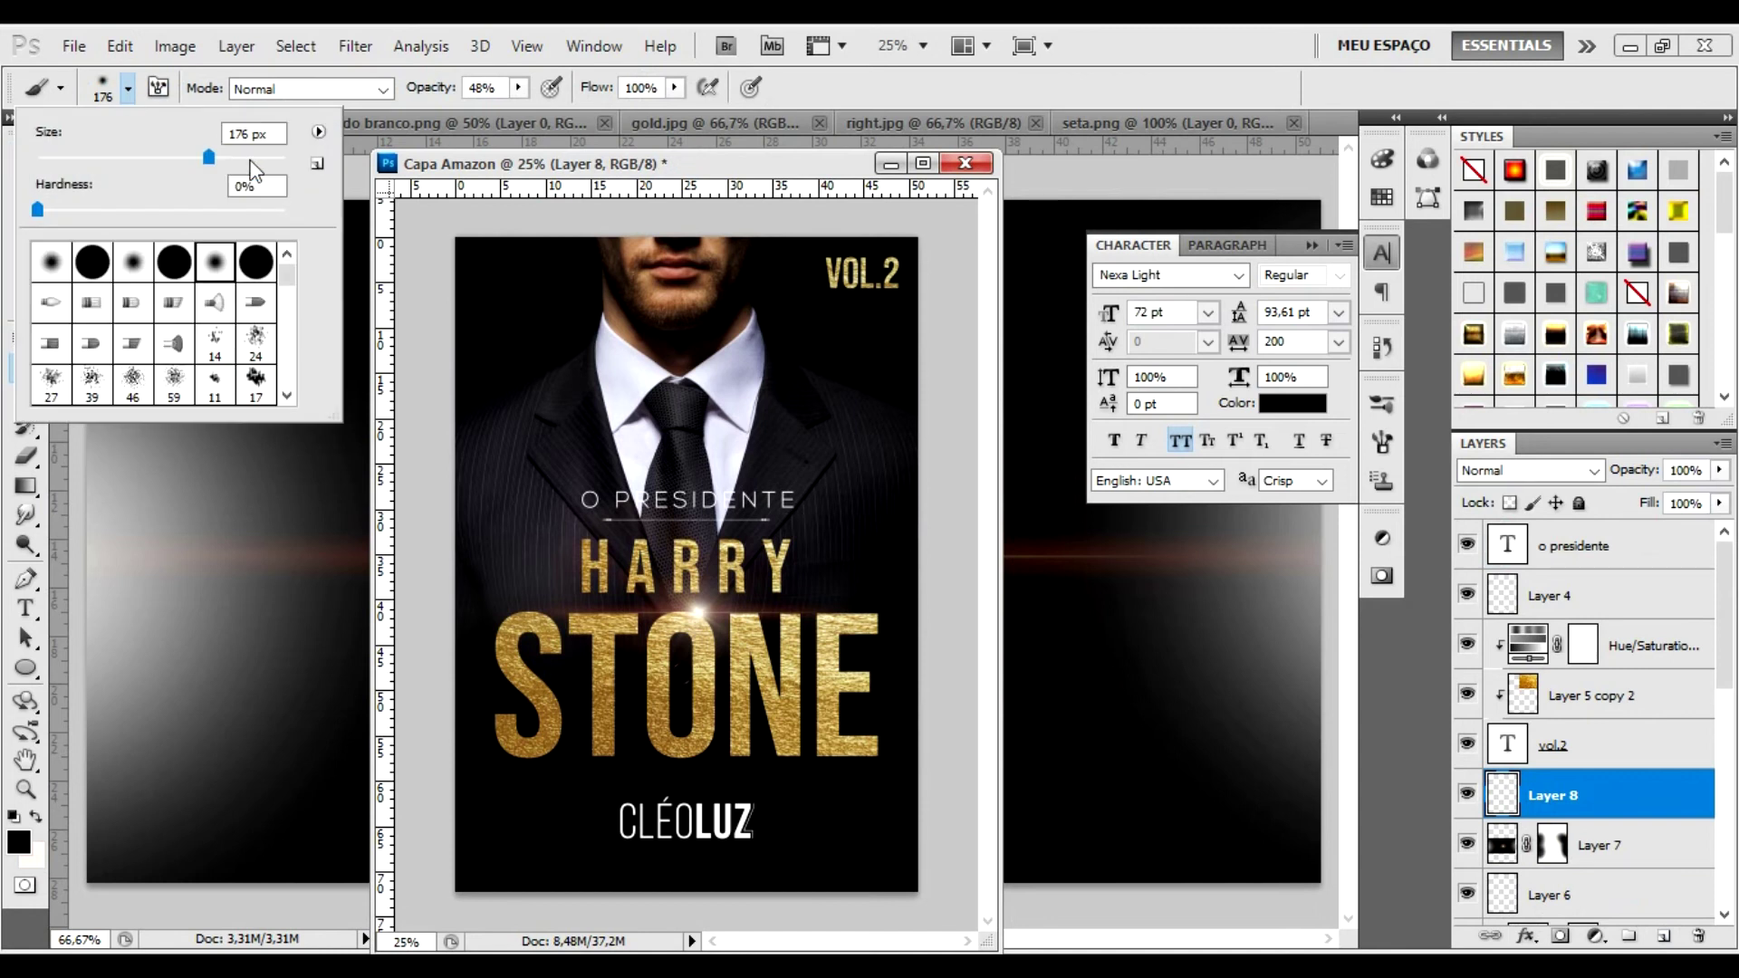
pyautogui.press('Return')
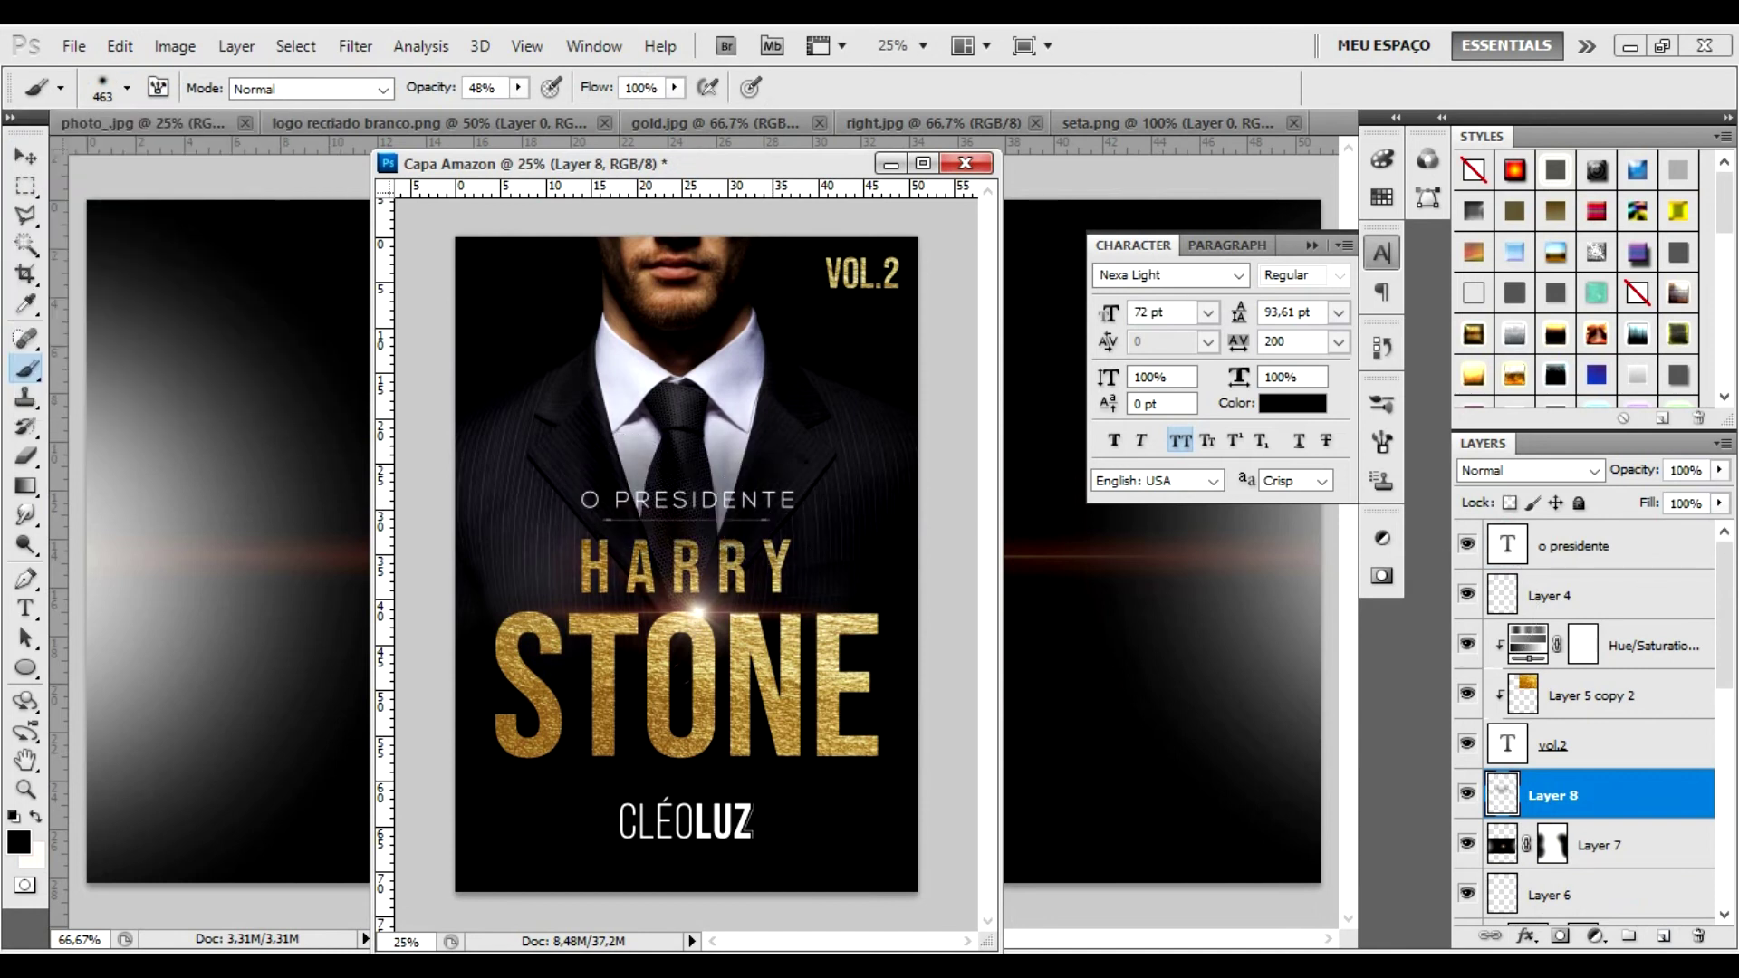
pyautogui.click(1466, 794)
pyautogui.click(1663, 935)
pyautogui.click(127, 88)
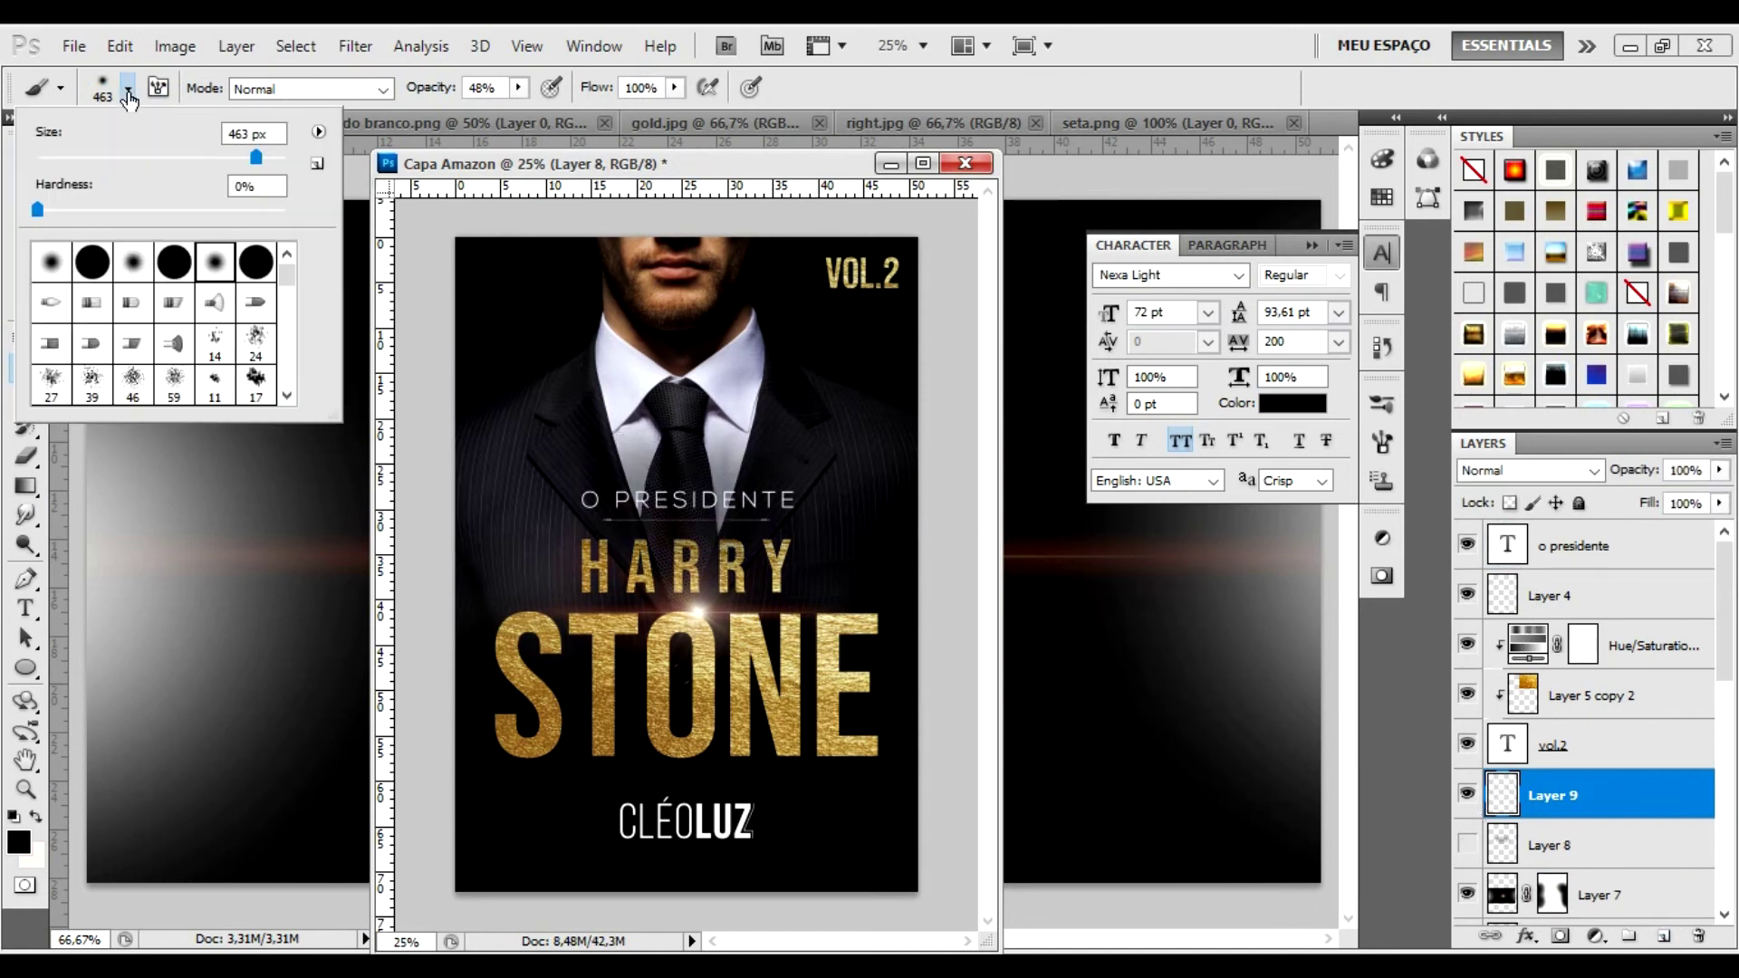
pyautogui.press('Return')
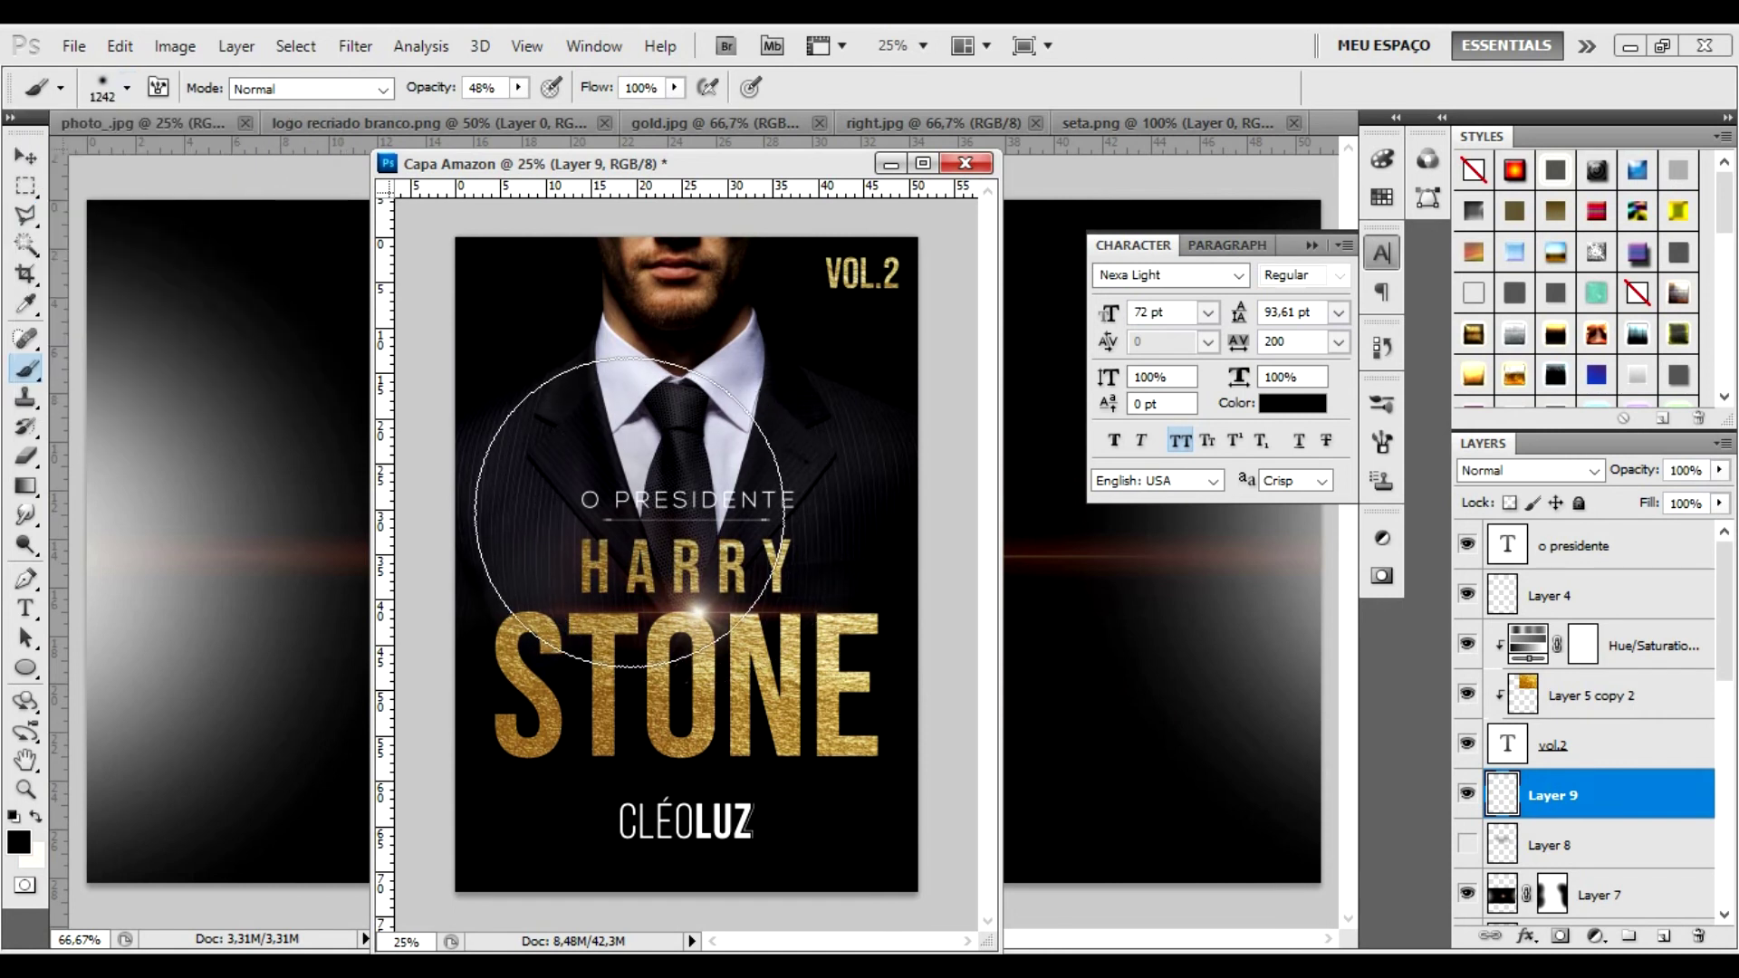
pyautogui.moveTo(1564, 797)
pyautogui.mouseDown()
pyautogui.moveTo(1584, 818)
pyautogui.moveTo(1561, 768)
pyautogui.mouseUp()
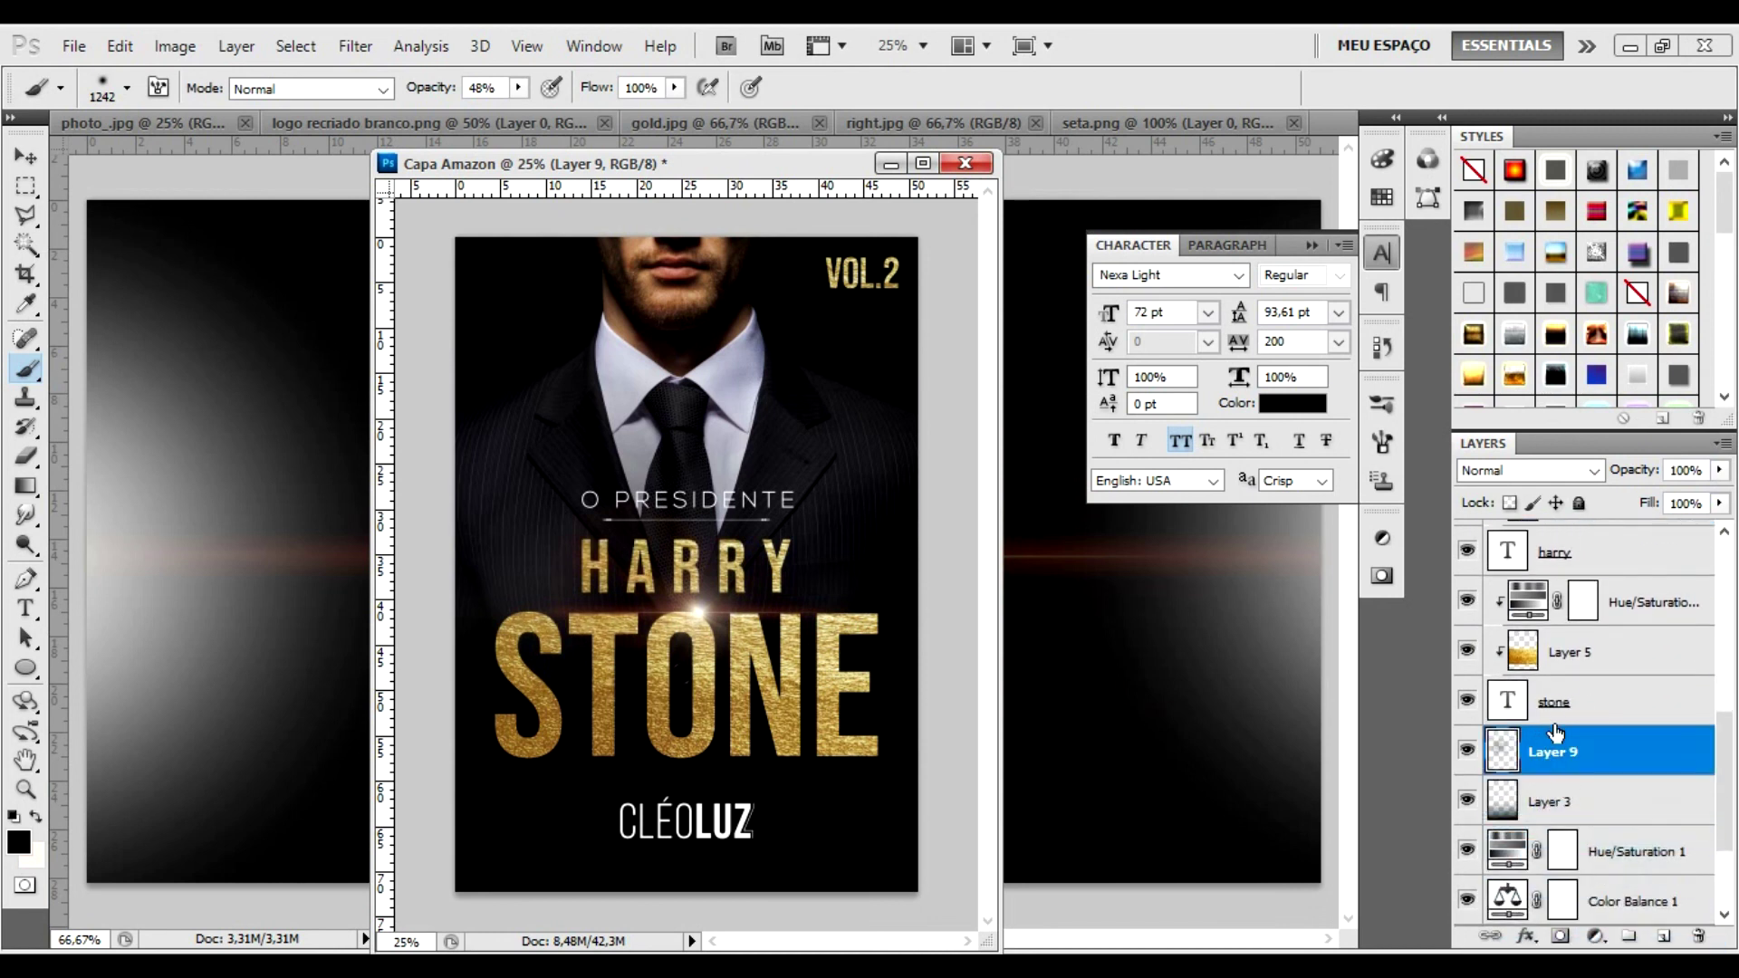
pyautogui.click(34, 159)
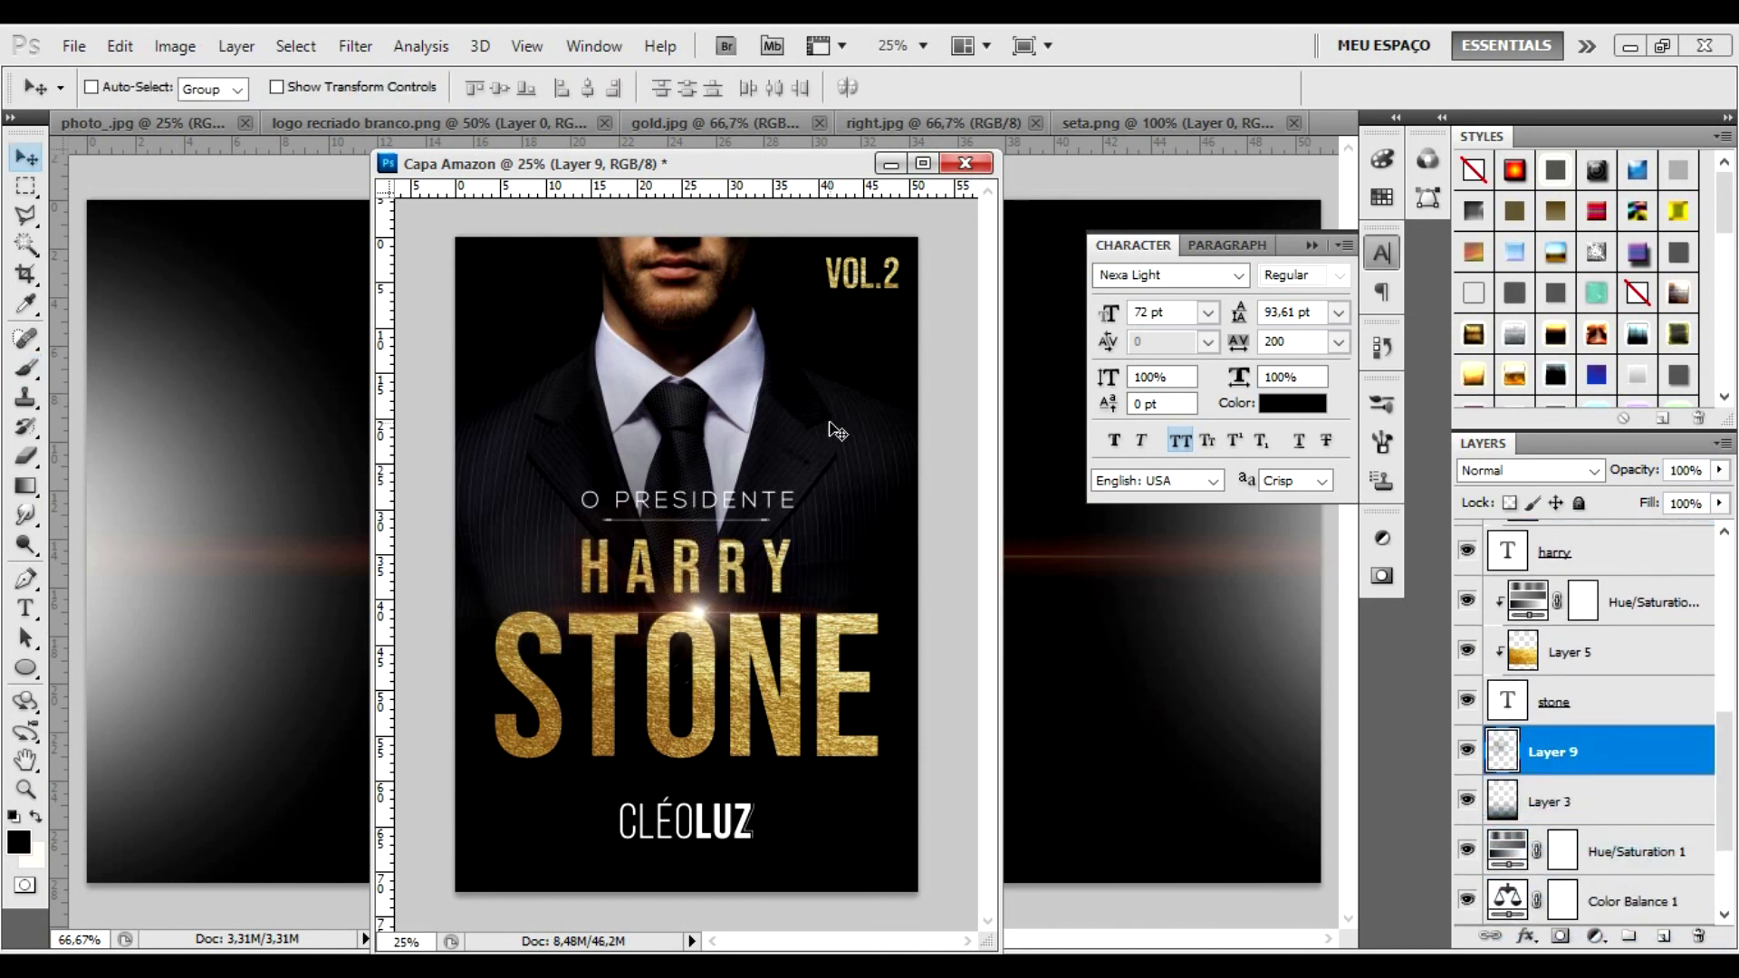
# Step: Drag the Capa Amazon document window up and to the left
pyautogui.moveTo(741, 164); pyautogui.dragTo(725, 88)
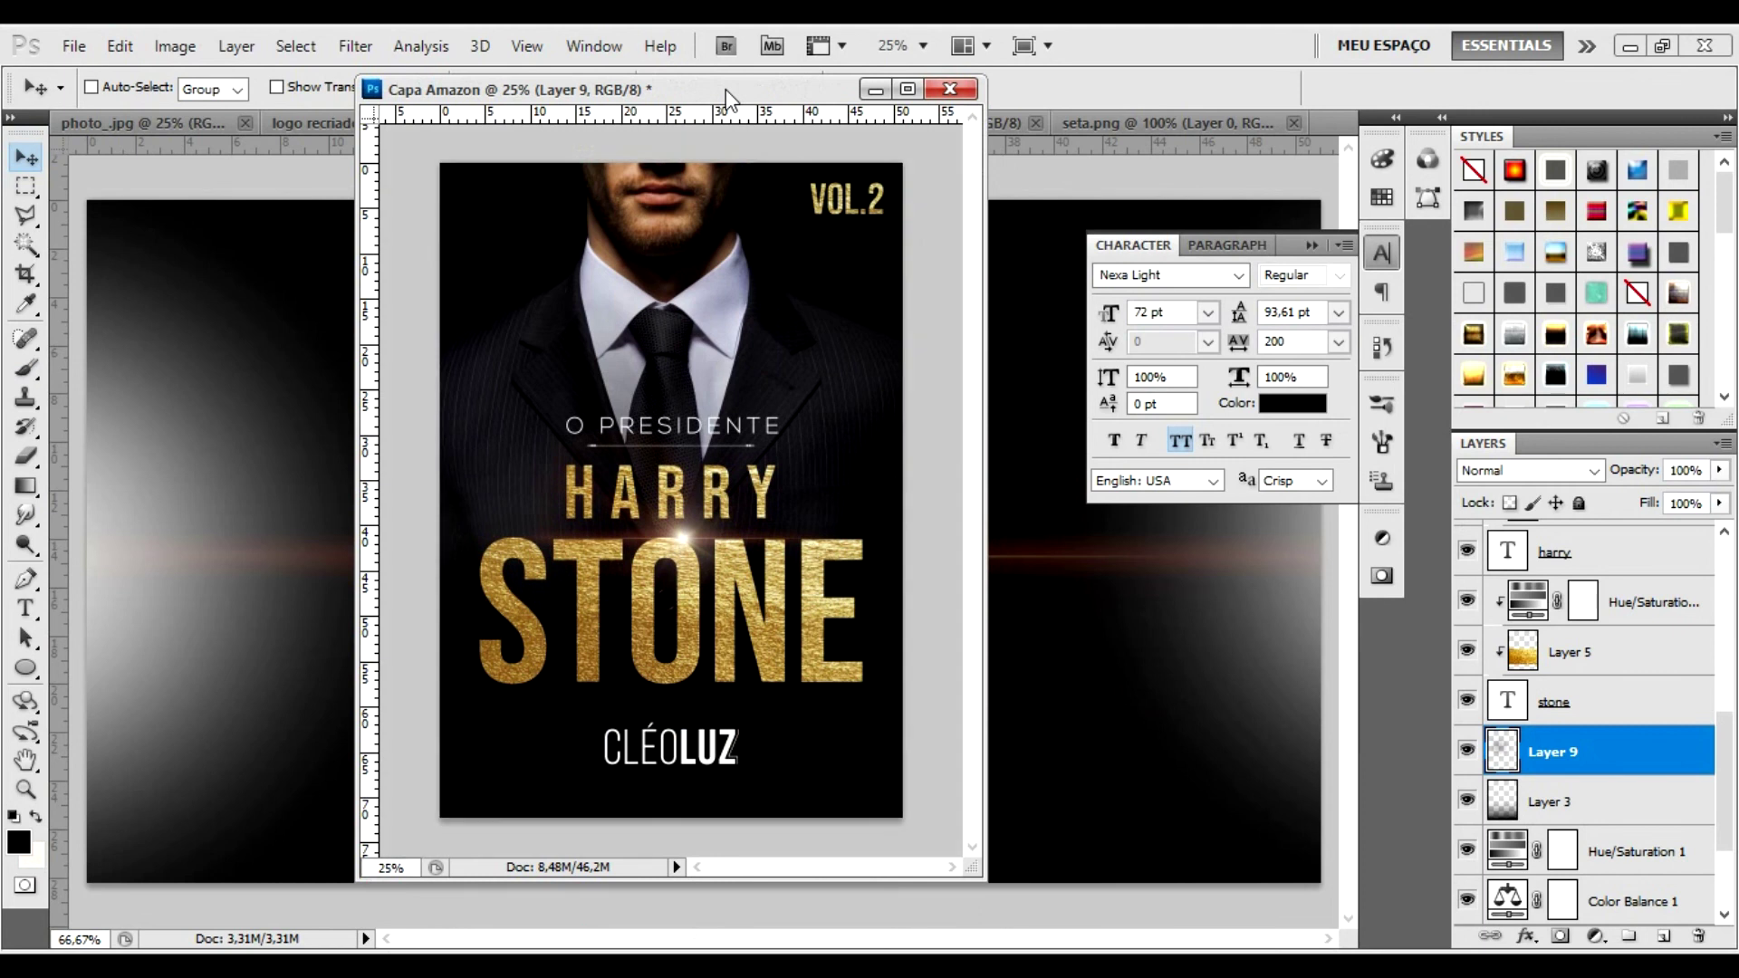